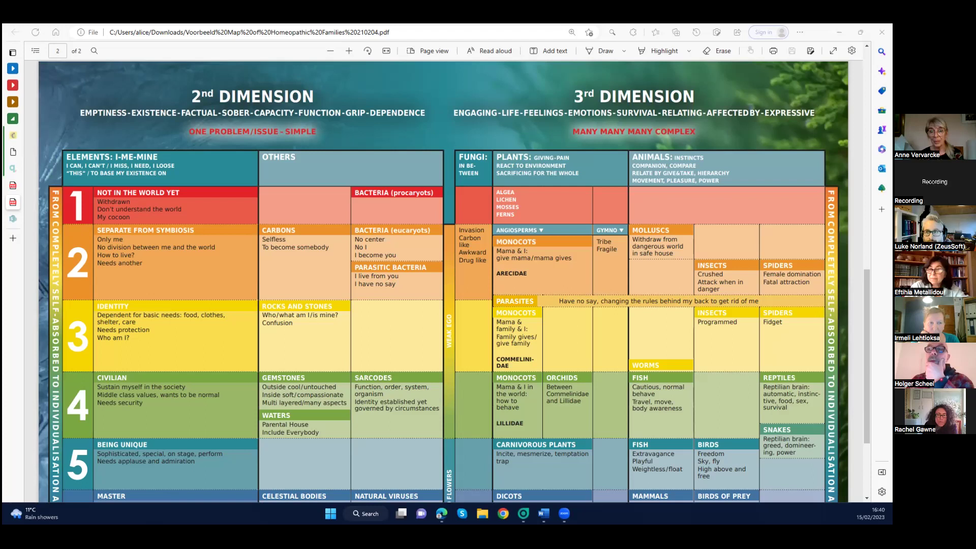
Scroll back up to the title page of The Vital Approach Map of Homeopathic Families PDF.
{"action": "scroll", "coordinate": [442, 280], "scroll_direction": "up", "scroll_amount": 7}
{"action": "scroll", "coordinate": [442, 279], "scroll_direction": "up", "scroll_amount": 5}
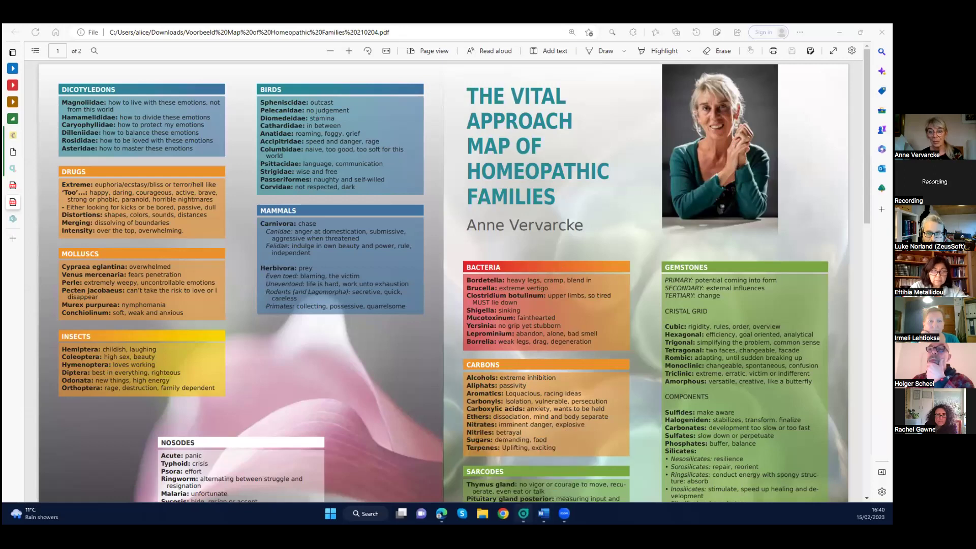
In RadarOpus, remove the comparison, enjoy and critical search words, clear the results and switch to Family search.
{"action": "left_click", "coordinate": [523, 513]}
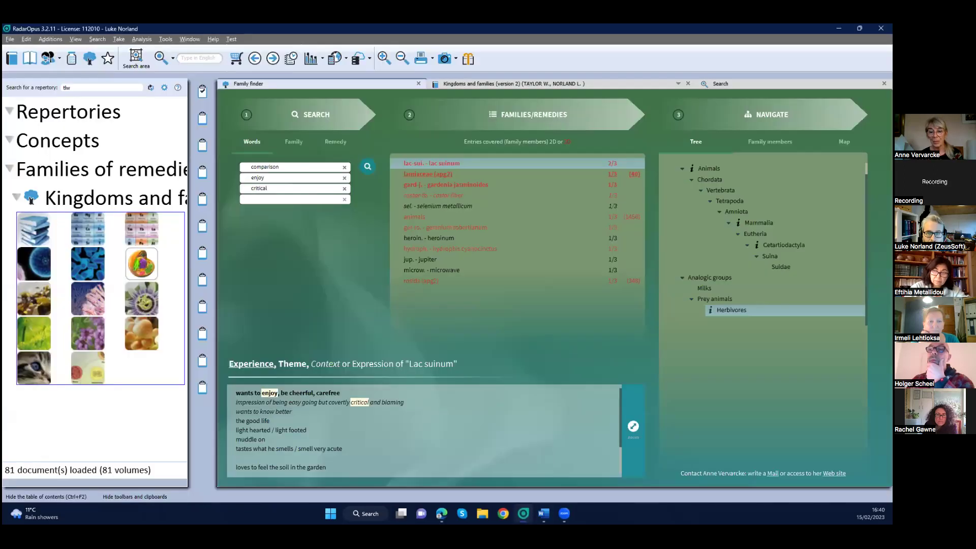
{"action": "left_click", "coordinate": [345, 167]}
{"action": "left_click", "coordinate": [344, 166]}
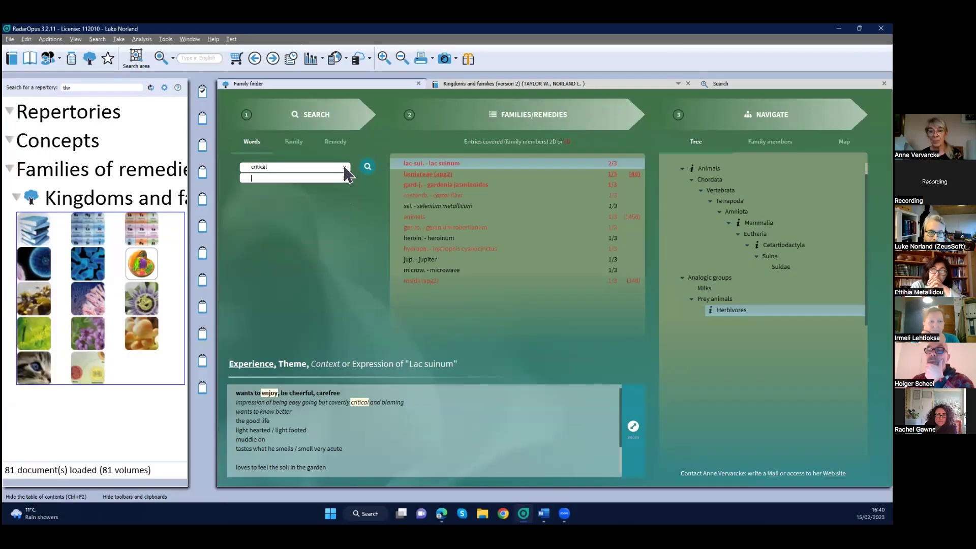
{"action": "left_click", "coordinate": [344, 167]}
{"action": "left_click", "coordinate": [367, 167]}
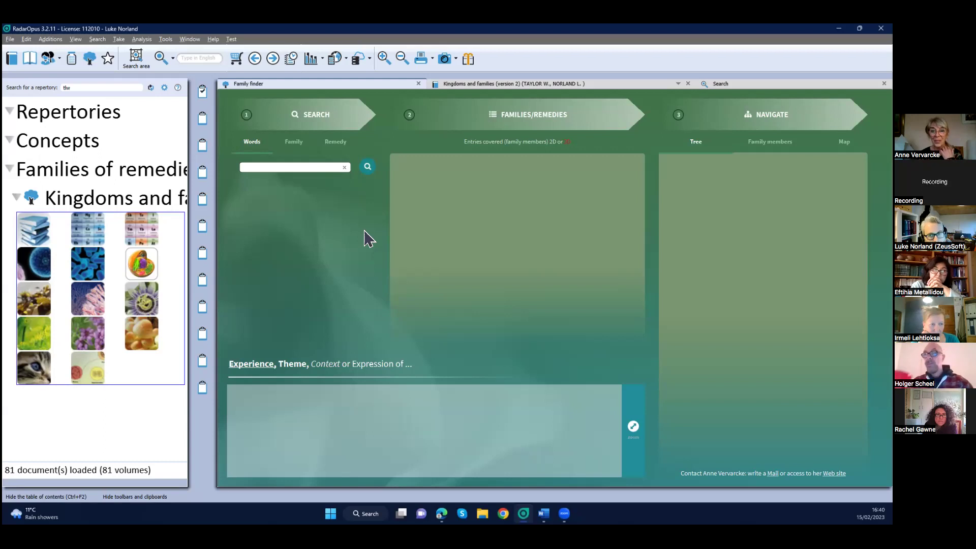
{"action": "left_click", "coordinate": [294, 143]}
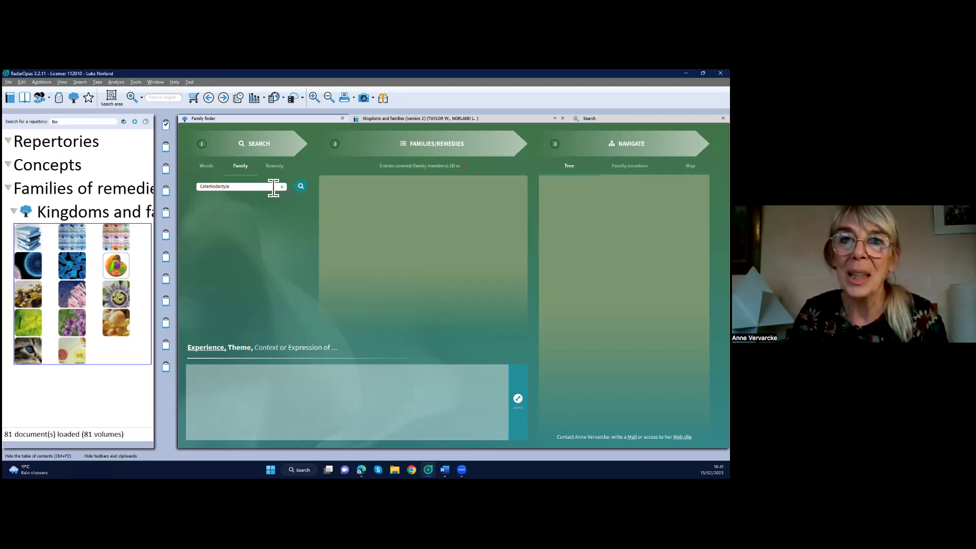
Replace Cetartiodactyla with 'drug' in the family search box and run the search.
{"action": "double_click", "coordinate": [273, 188]}
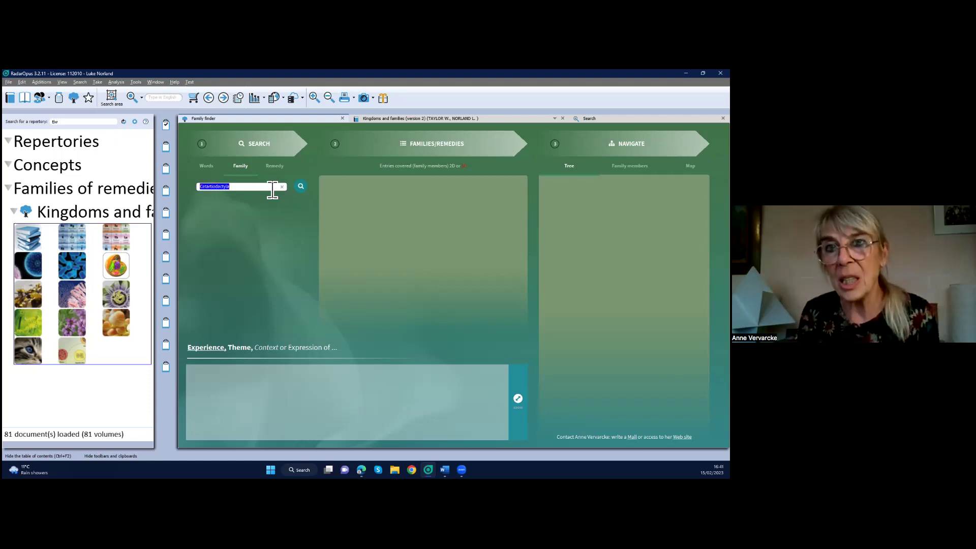
{"action": "key", "text": "BackSpace"}
{"action": "type", "text": "drug"}
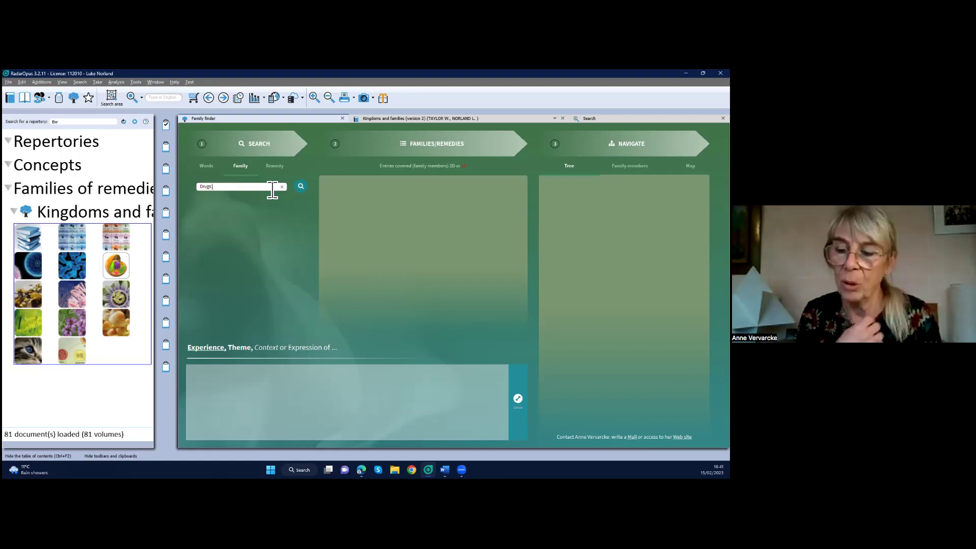
{"action": "key", "text": "Return"}
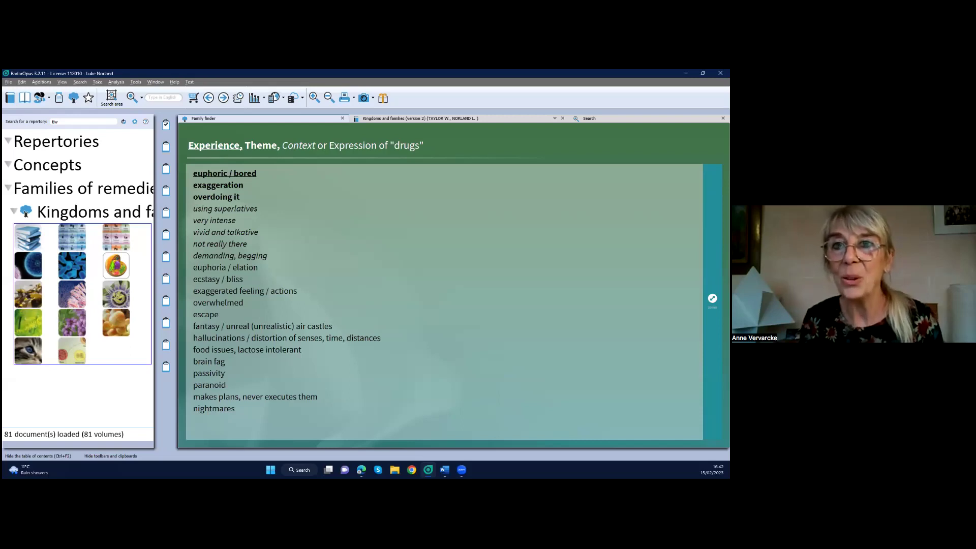
Collapse the expanded drugs expression text back into the three-column Family finder.
{"action": "key", "text": "Escape"}
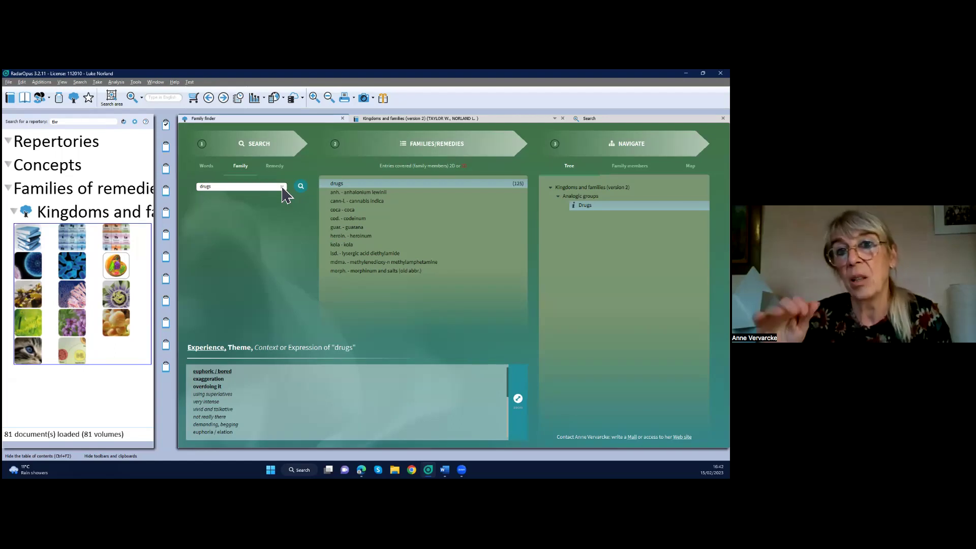
Toggle Words then Family, clear 'drugs' and search the family box for 'waters'.
{"action": "left_click", "coordinate": [207, 167]}
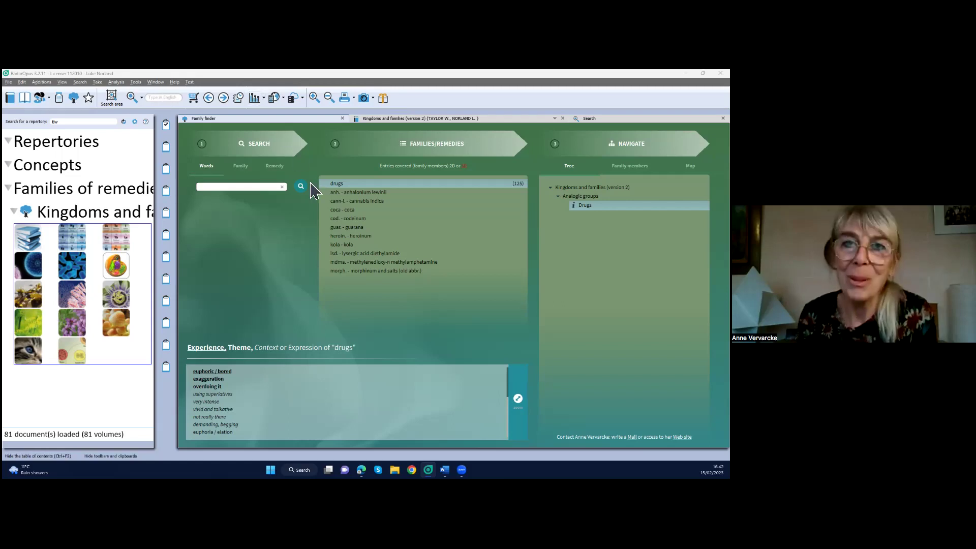
{"action": "left_click", "coordinate": [243, 169]}
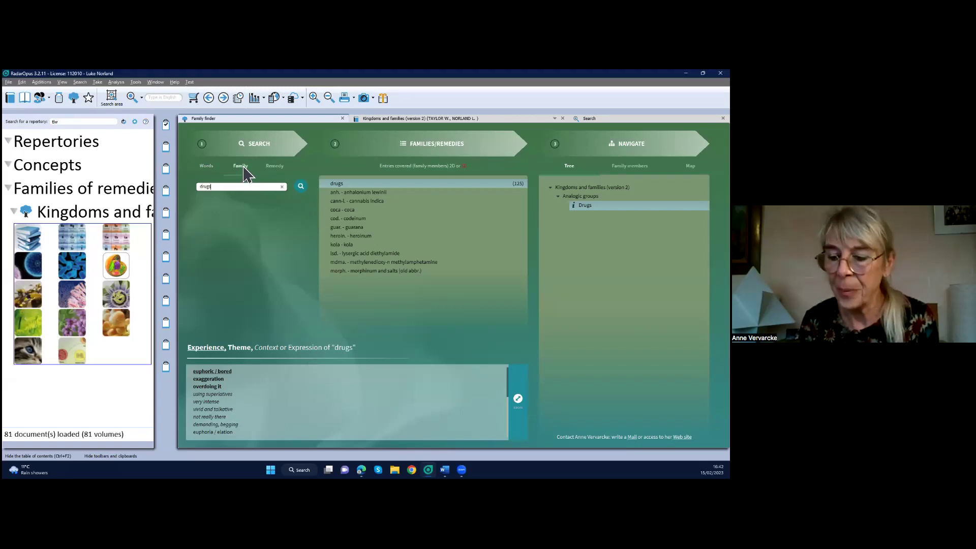
{"action": "left_click", "coordinate": [282, 187]}
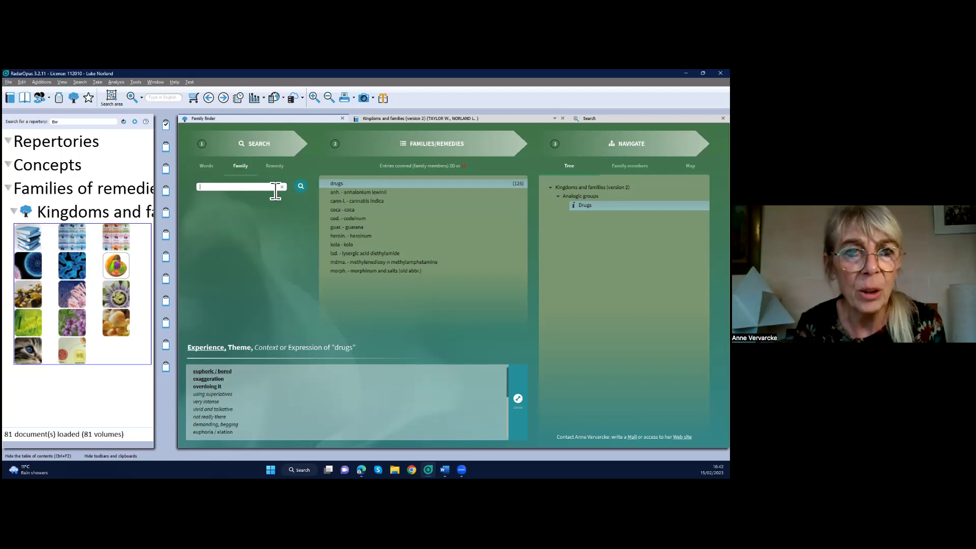
{"action": "type", "text": "waters"}
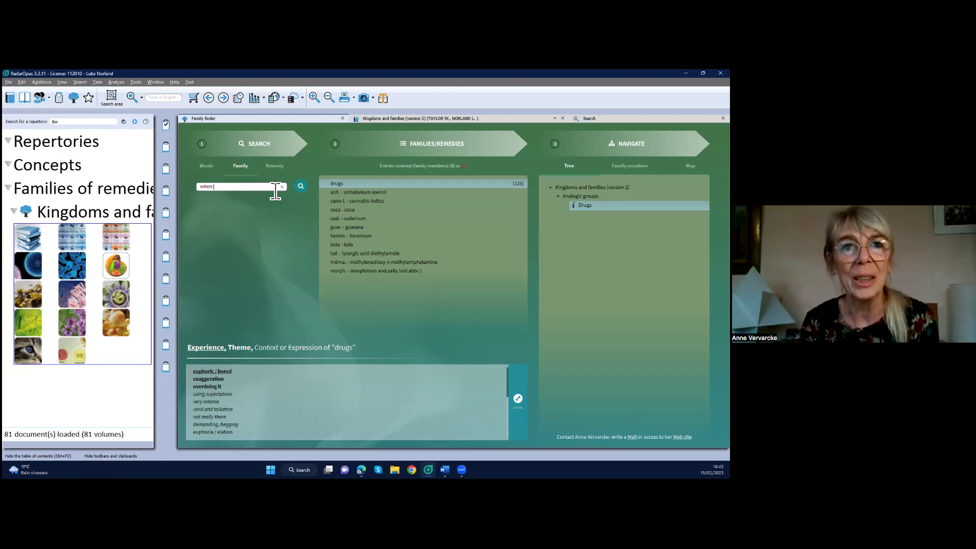
{"action": "key", "text": "Return"}
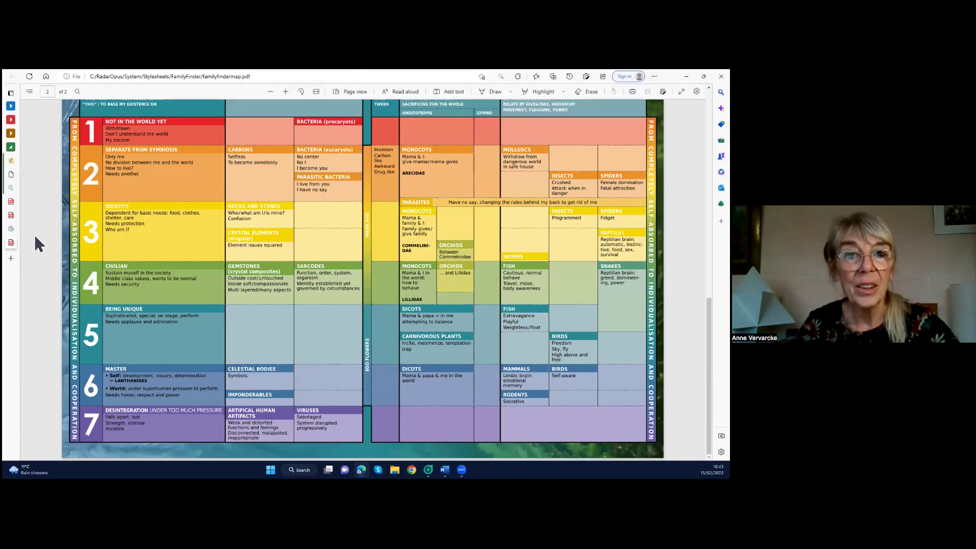
Scroll down the Homeopathic Families chart and close the familyfindermap.pdf tab.
{"action": "left_click", "coordinate": [10, 214]}
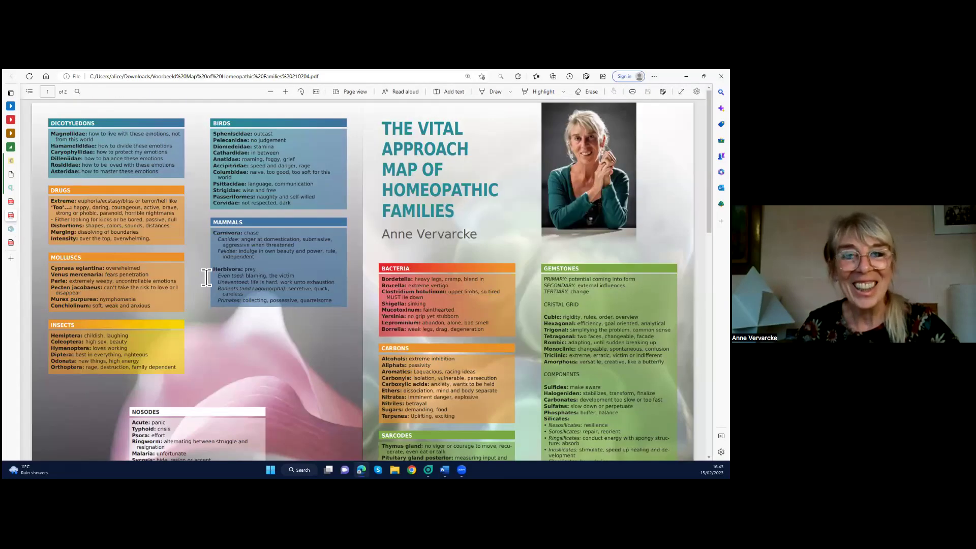
{"action": "scroll", "coordinate": [237, 293], "scroll_direction": "down", "scroll_amount": 10}
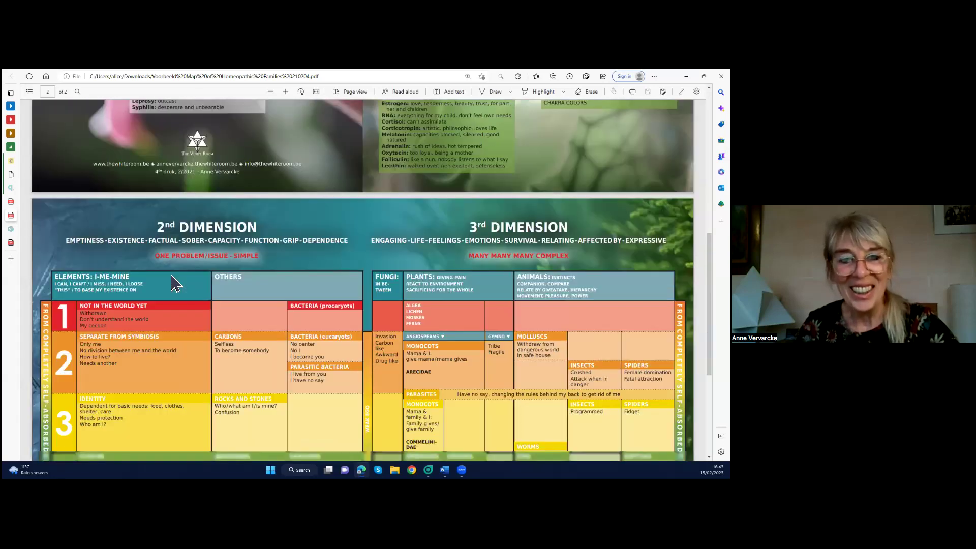
{"action": "scroll", "coordinate": [196, 289], "scroll_direction": "down", "scroll_amount": 2}
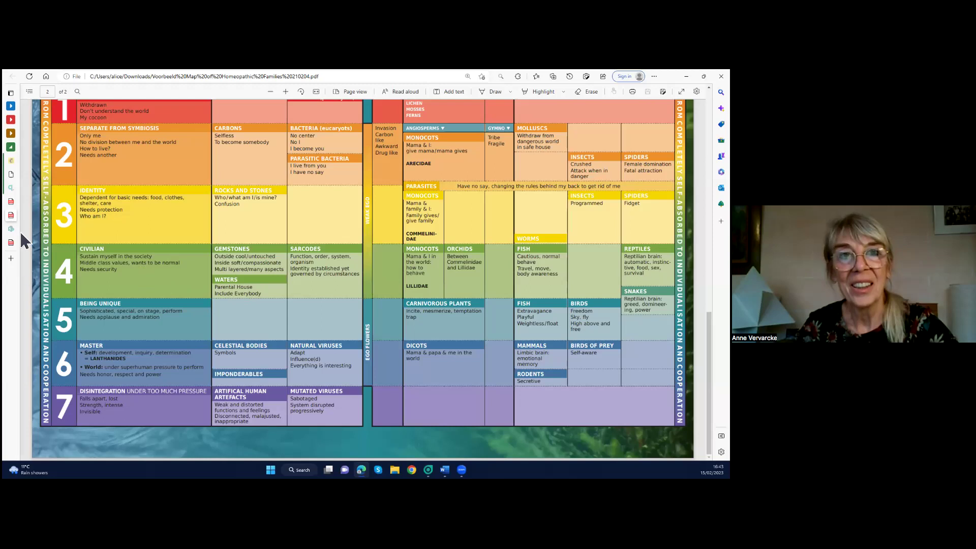
{"action": "left_click", "coordinate": [70, 242]}
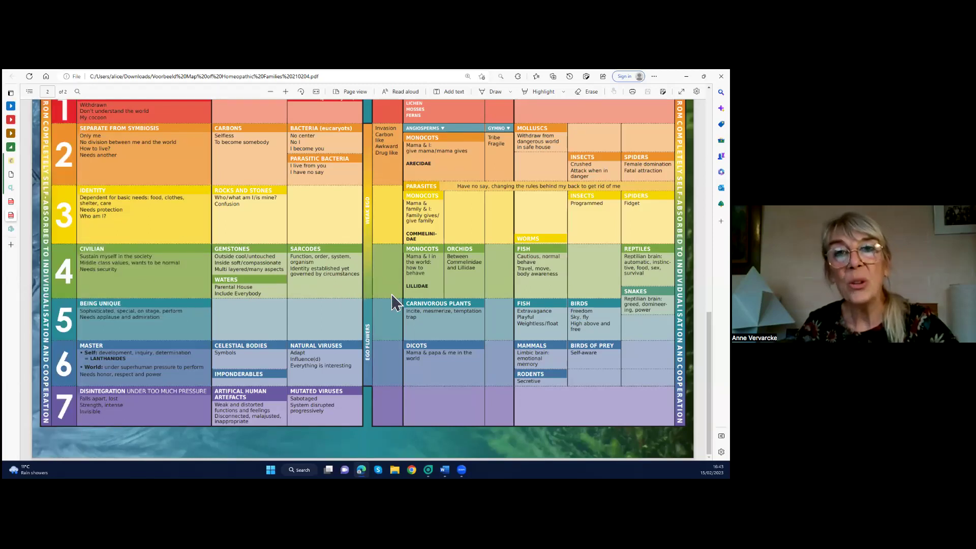
Look over the families chart again, then return to the waters results in RadarOpus.
{"action": "scroll", "coordinate": [394, 303], "scroll_direction": "up", "scroll_amount": 3}
{"action": "scroll", "coordinate": [395, 302], "scroll_direction": "down", "scroll_amount": 3}
{"action": "scroll", "coordinate": [395, 302], "scroll_direction": "up", "scroll_amount": 3}
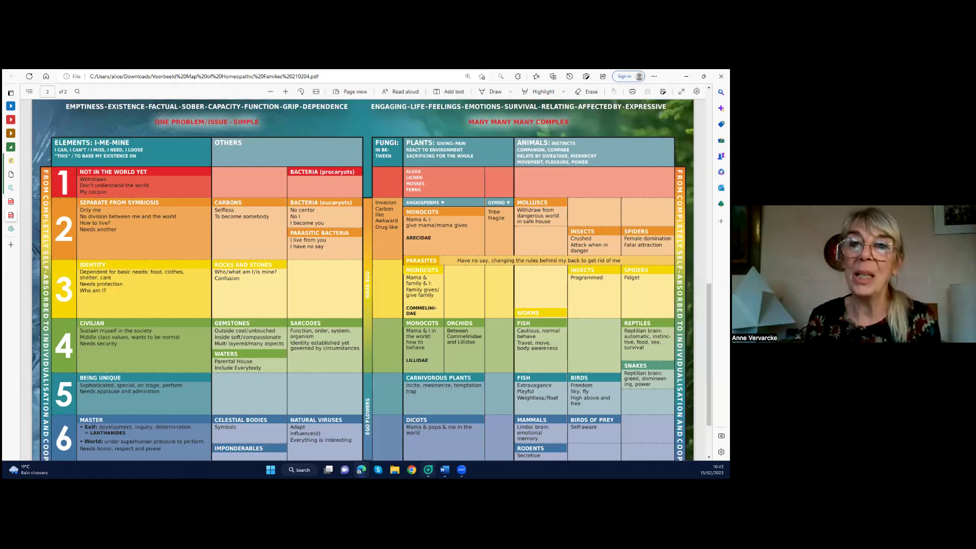
{"action": "left_click", "coordinate": [428, 470]}
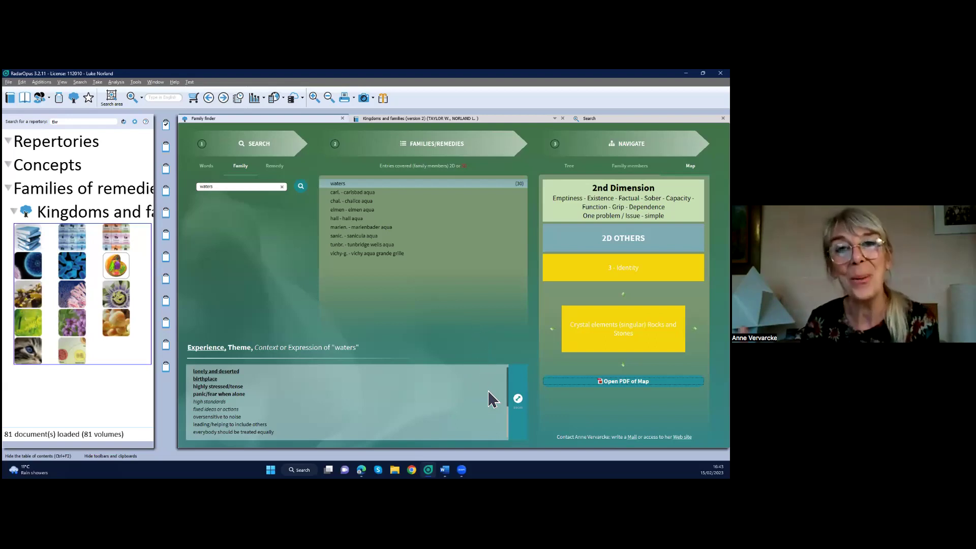
Expand the waters expression text to full view, then switch to the families PDF in Edge.
{"action": "left_click", "coordinate": [518, 399]}
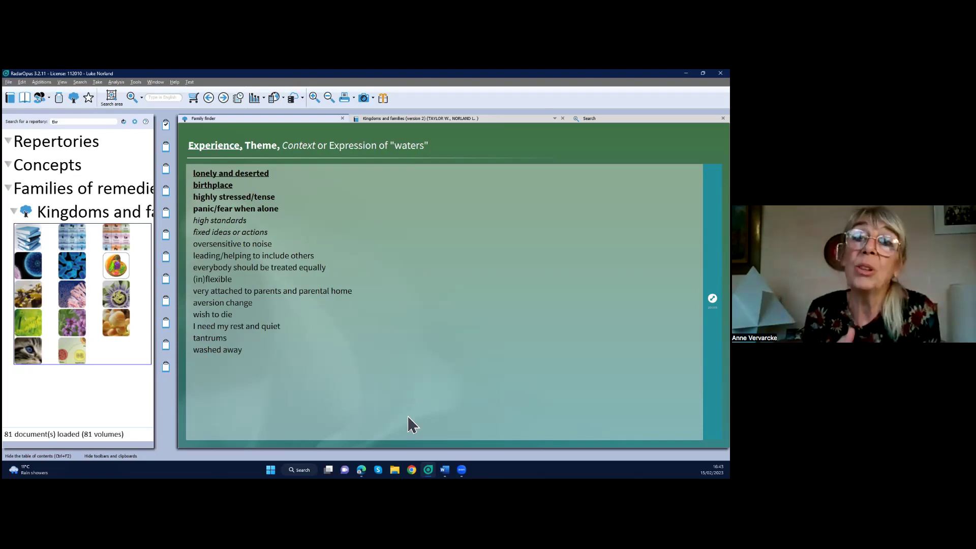
{"action": "left_click", "coordinate": [361, 469]}
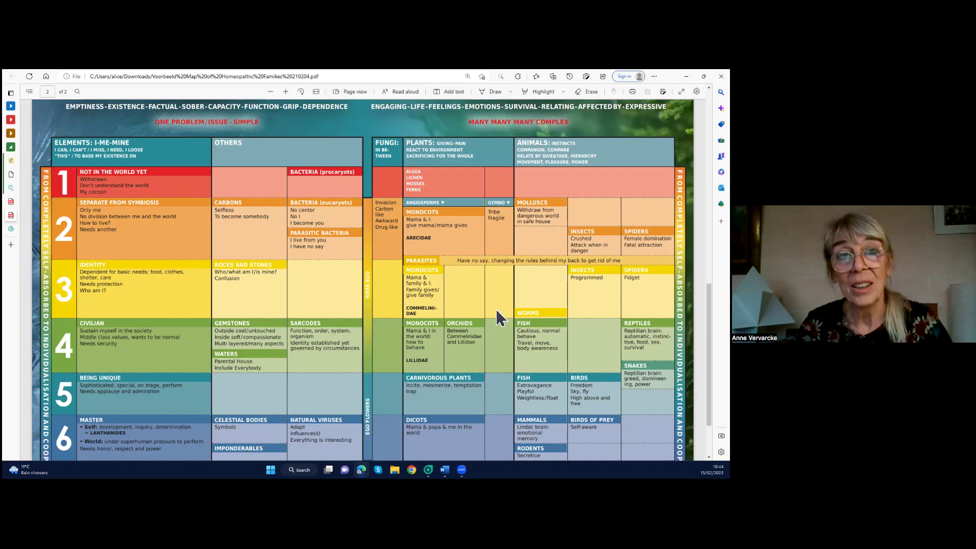
Scroll over the 2nd and 3rd Dimension chart, then return to RadarOpus's waters expression list.
{"action": "scroll", "coordinate": [496, 316], "scroll_direction": "up", "scroll_amount": 3}
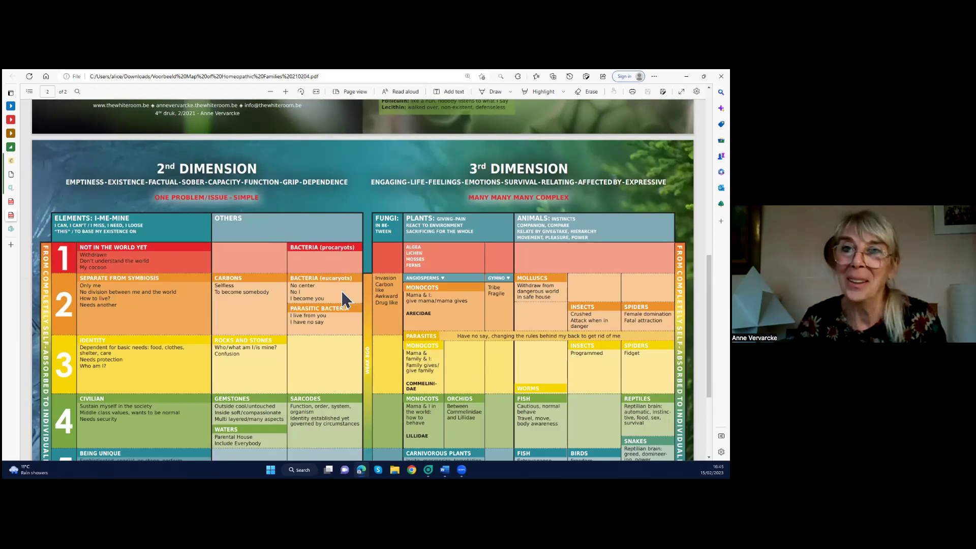
{"action": "scroll", "coordinate": [342, 299], "scroll_direction": "down", "scroll_amount": 2}
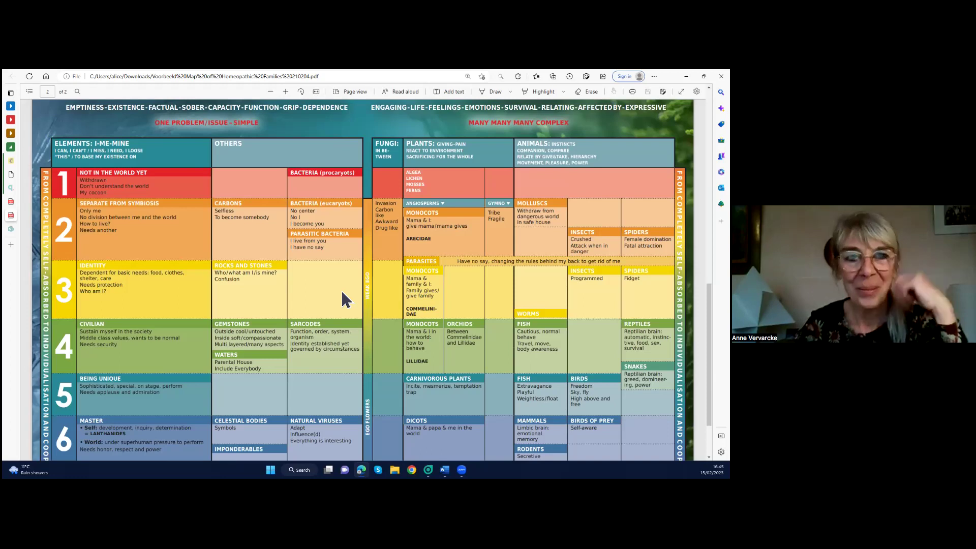
{"action": "scroll", "coordinate": [343, 300], "scroll_direction": "up", "scroll_amount": 2}
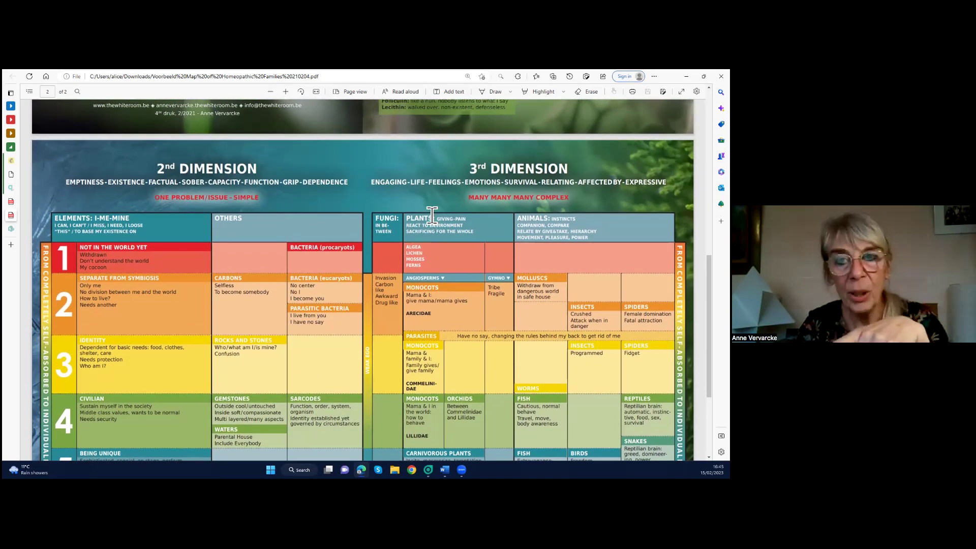
{"action": "left_click", "coordinate": [428, 470]}
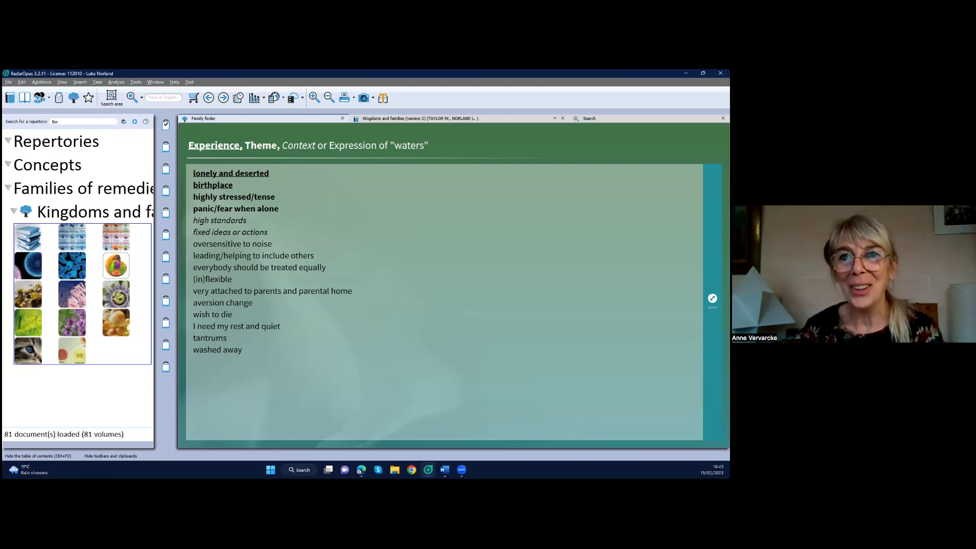
Collapse the waters expression text and show waters under MINERALS and CHEMICALS in the family tree.
{"action": "key", "text": "Escape"}
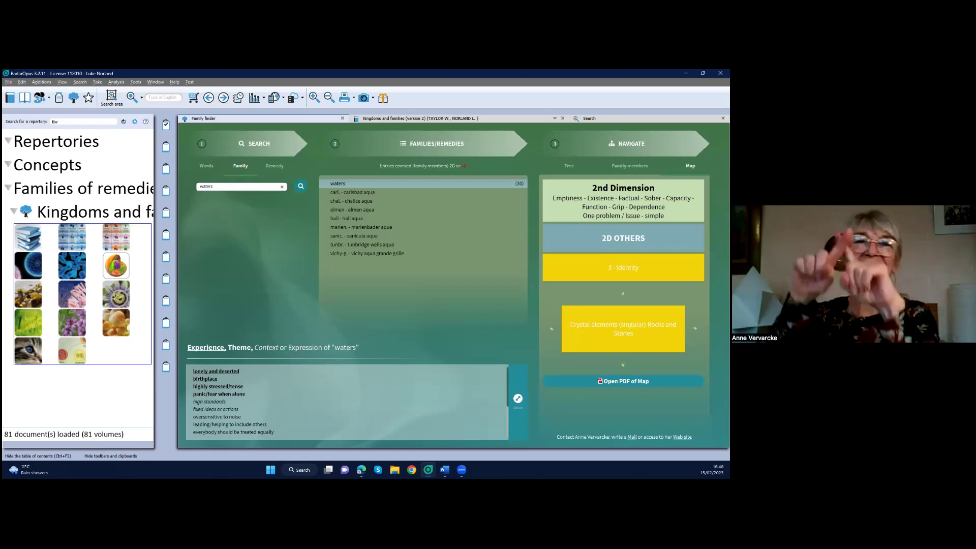
{"action": "left_click", "coordinate": [569, 166]}
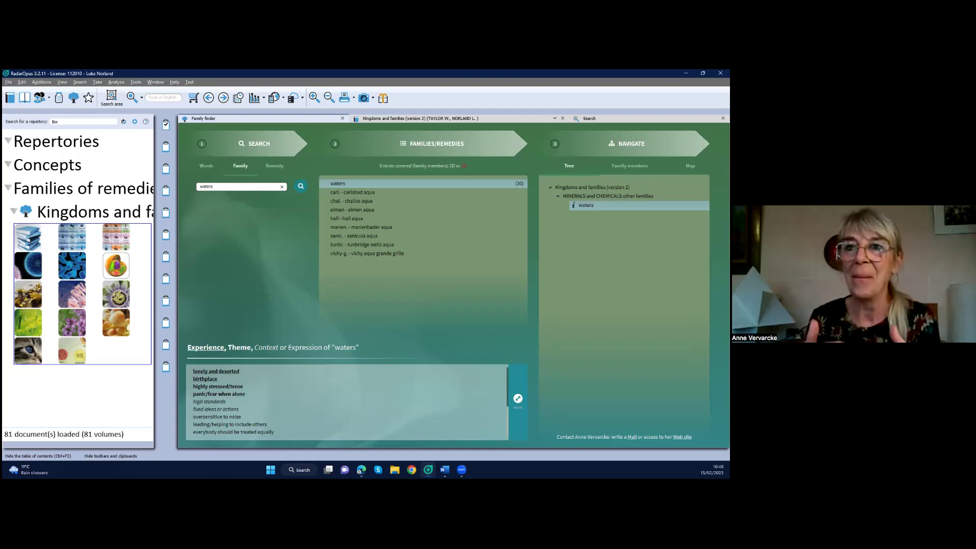
Bring the Homeopathic Families PDF in Edge back to the front at the dimension chart.
{"action": "left_click", "coordinate": [361, 470]}
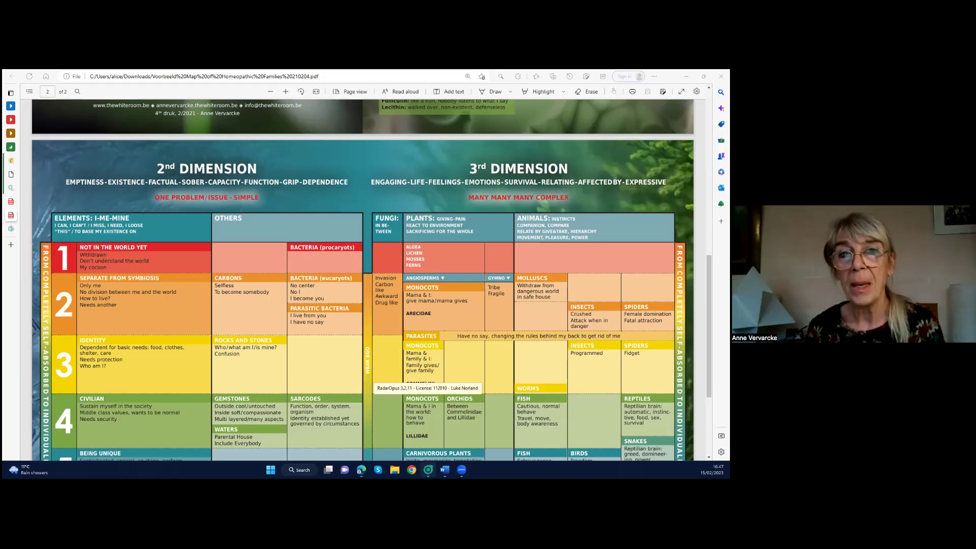
Back in the Family finder, replace the waters search with 'bryophy' and accept Bryophyta (APG2).
{"action": "key", "text": "alt+Tab"}
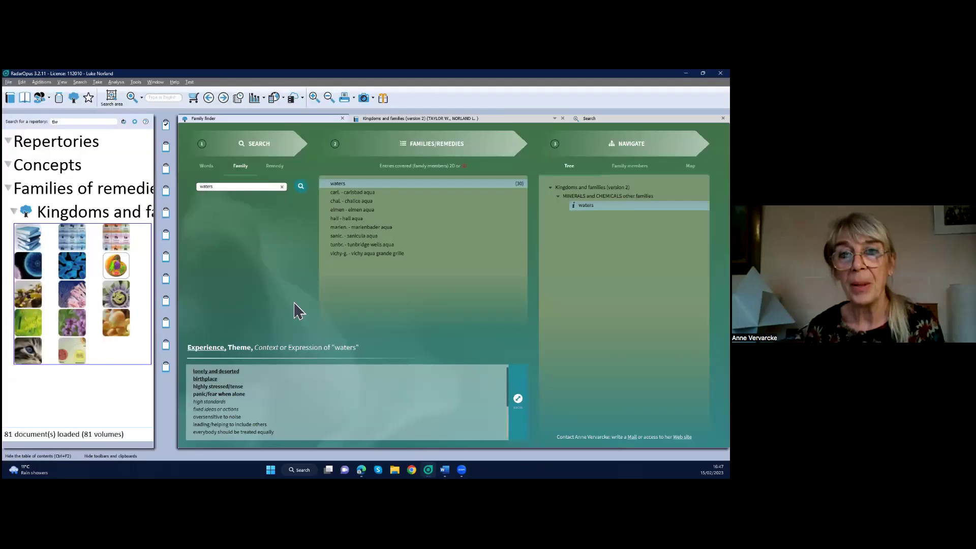
{"action": "left_click", "coordinate": [282, 187]}
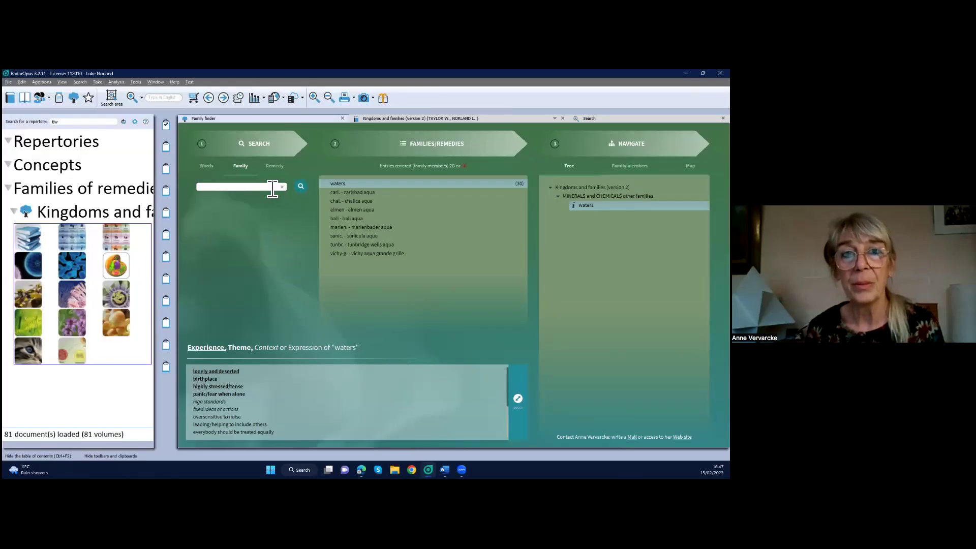
{"action": "type", "text": "bryo"}
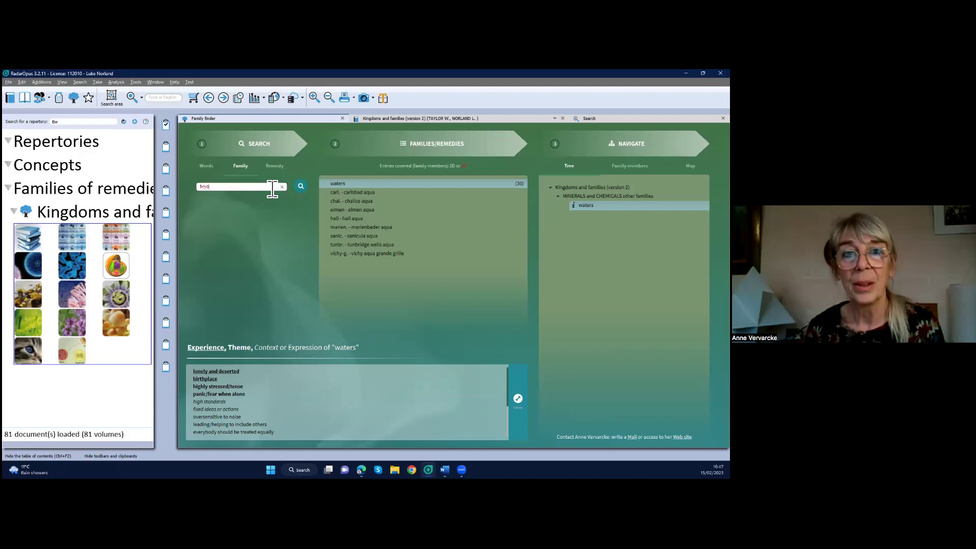
{"action": "type", "text": "phyta (APG2"}
{"action": "key", "text": "Return"}
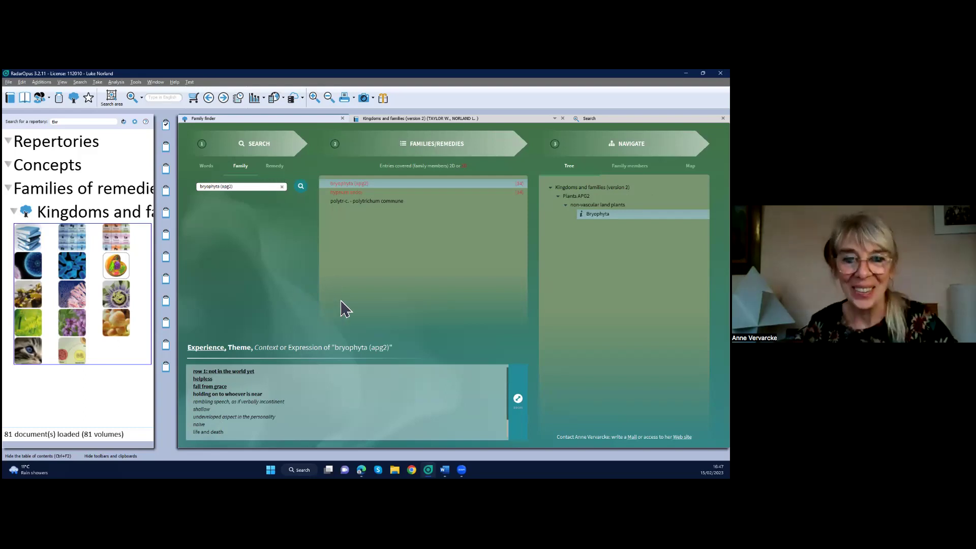
Expand the bryophyta (apg2) Experience/Theme panel to show its full expression list.
{"action": "left_click", "coordinate": [518, 400]}
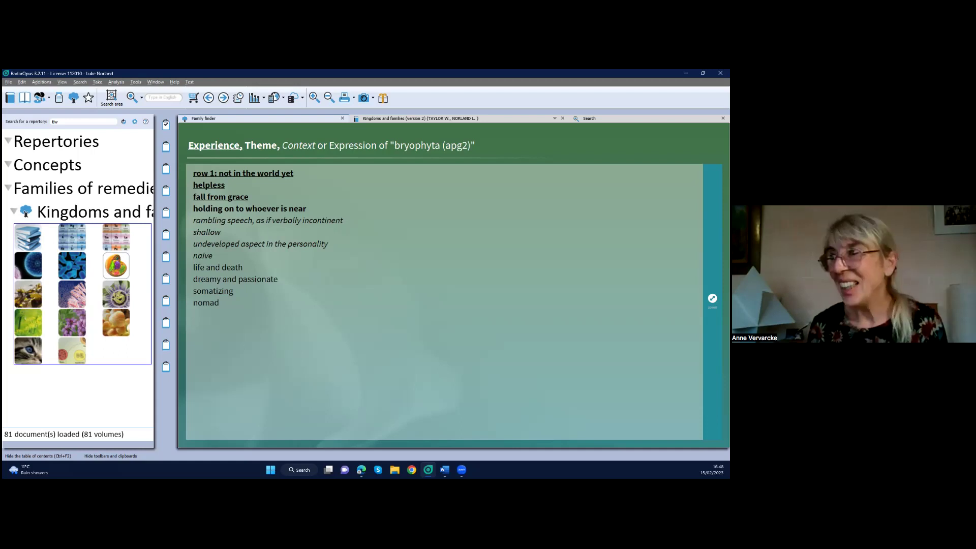
Search the Family finder for 'animals' and enlarge its Experience and Theme panel.
{"action": "left_click", "coordinate": [712, 299]}
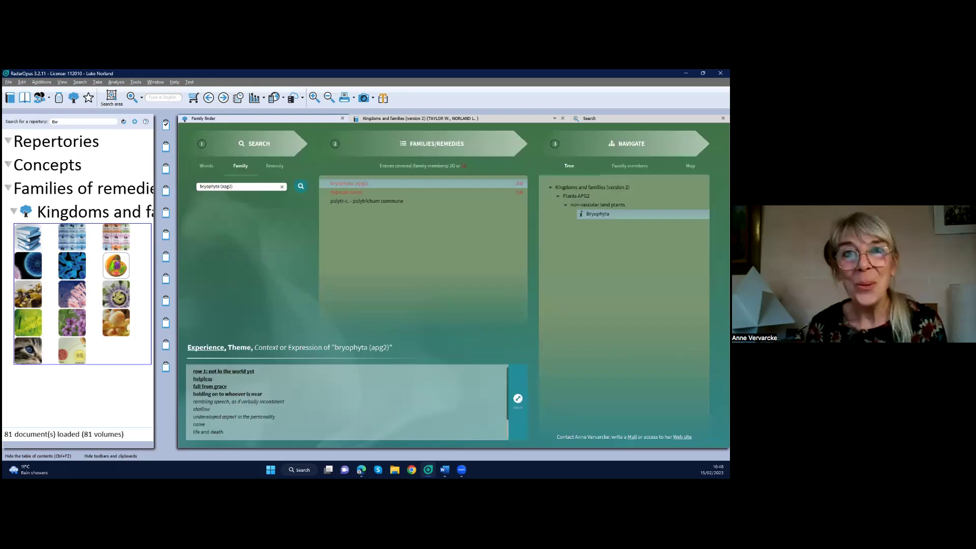
{"action": "left_click", "coordinate": [282, 187]}
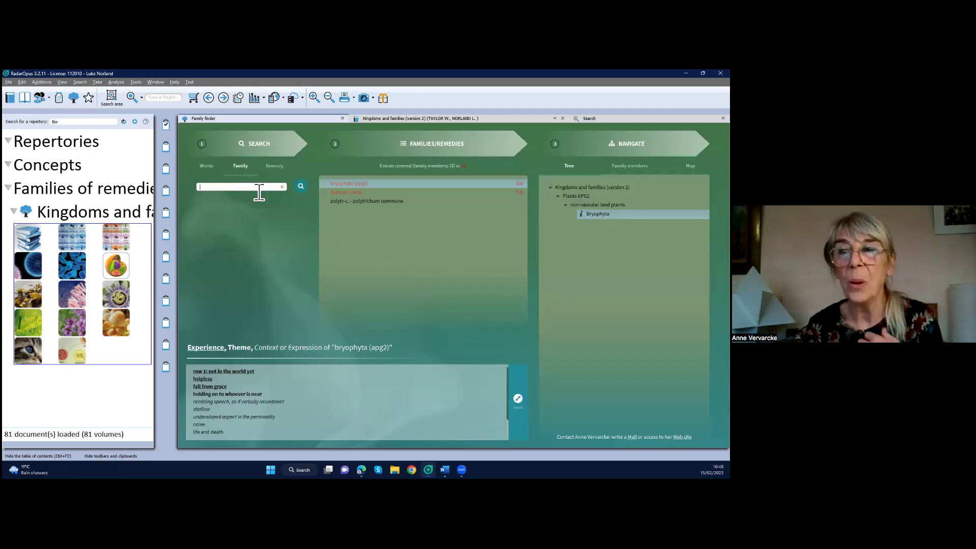
{"action": "type", "text": "animals"}
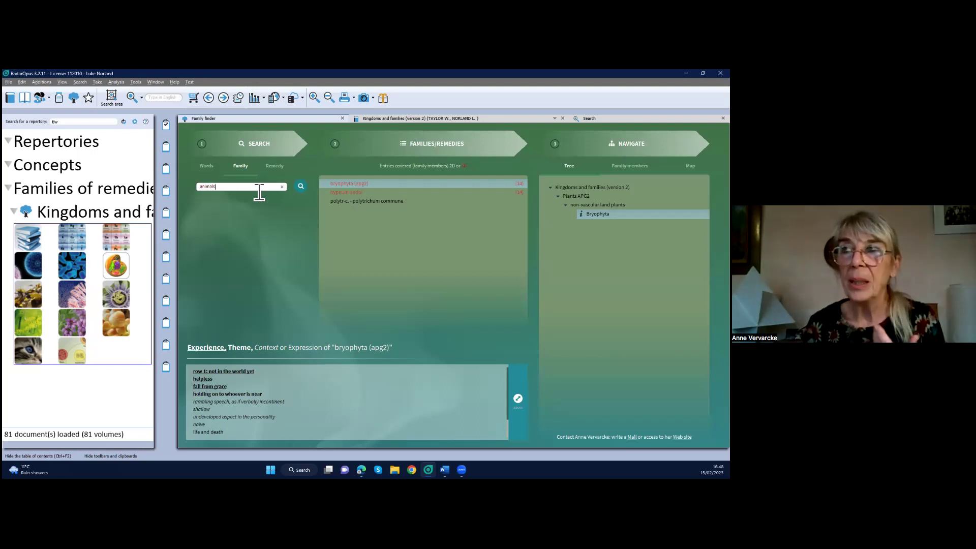
{"action": "key", "text": "Return"}
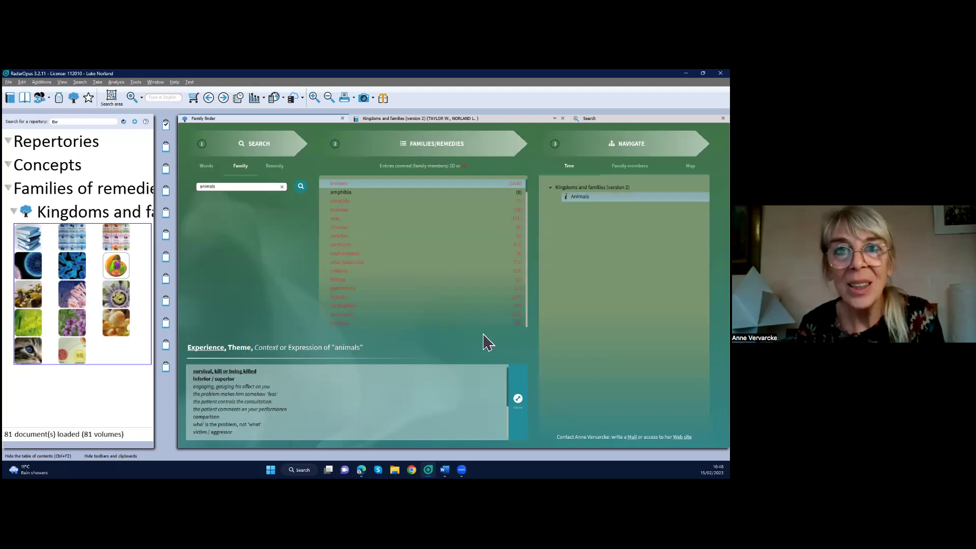
{"action": "left_click", "coordinate": [519, 399]}
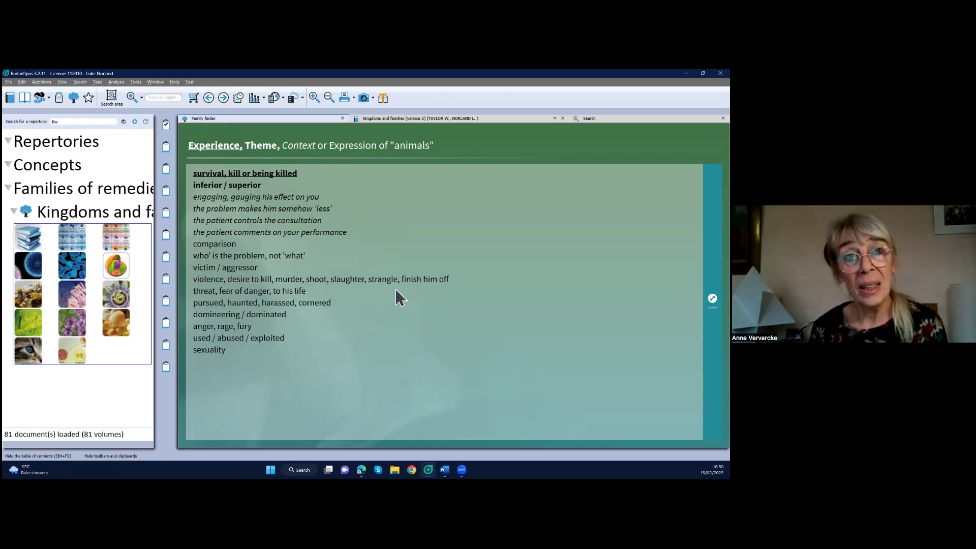
Collapse the enlarged panel and browse the animal remedies list, such as canis-exc., under Animalia.
{"action": "left_click", "coordinate": [713, 298]}
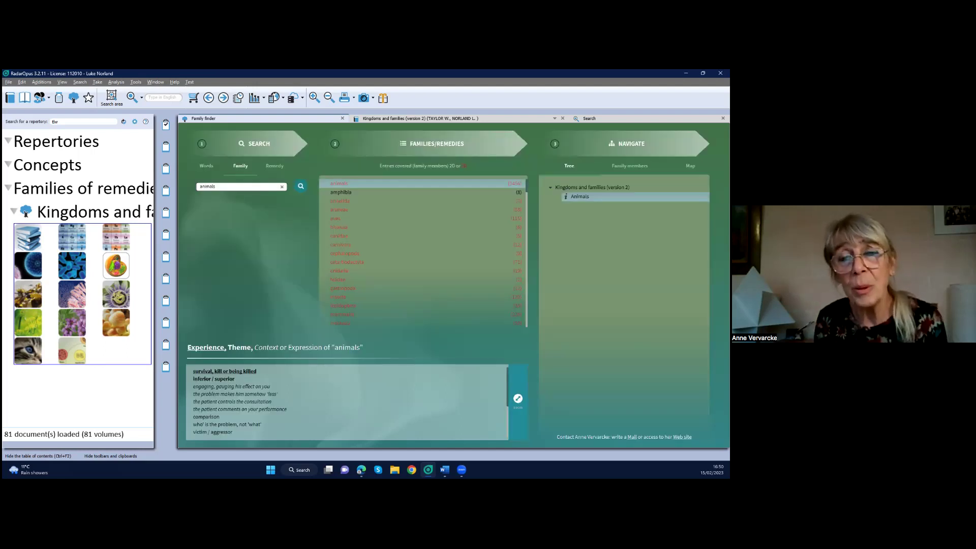
{"action": "left_click", "coordinate": [440, 280]}
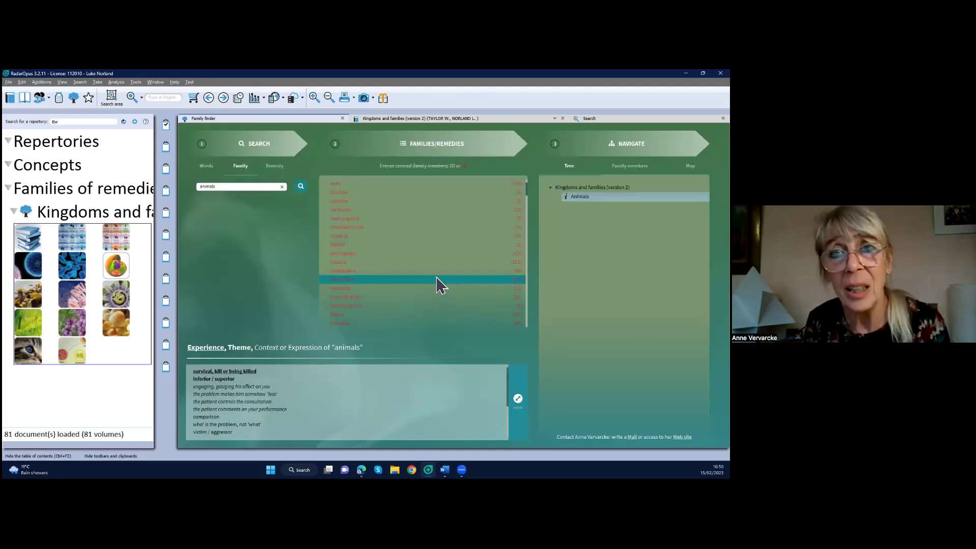
{"action": "scroll", "coordinate": [441, 284], "scroll_direction": "down", "scroll_amount": 5}
{"action": "scroll", "coordinate": [441, 284], "scroll_direction": "down", "scroll_amount": 5}
{"action": "scroll", "coordinate": [440, 285], "scroll_direction": "down", "scroll_amount": 10}
{"action": "scroll", "coordinate": [440, 285], "scroll_direction": "down", "scroll_amount": 10}
{"action": "scroll", "coordinate": [440, 284], "scroll_direction": "down", "scroll_amount": 10}
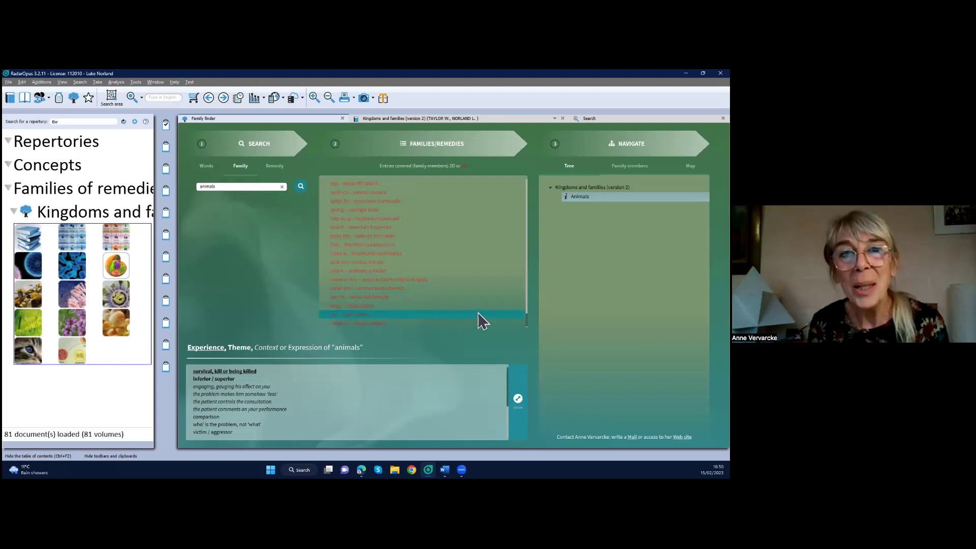
{"action": "scroll", "coordinate": [482, 321], "scroll_direction": "up", "scroll_amount": 10}
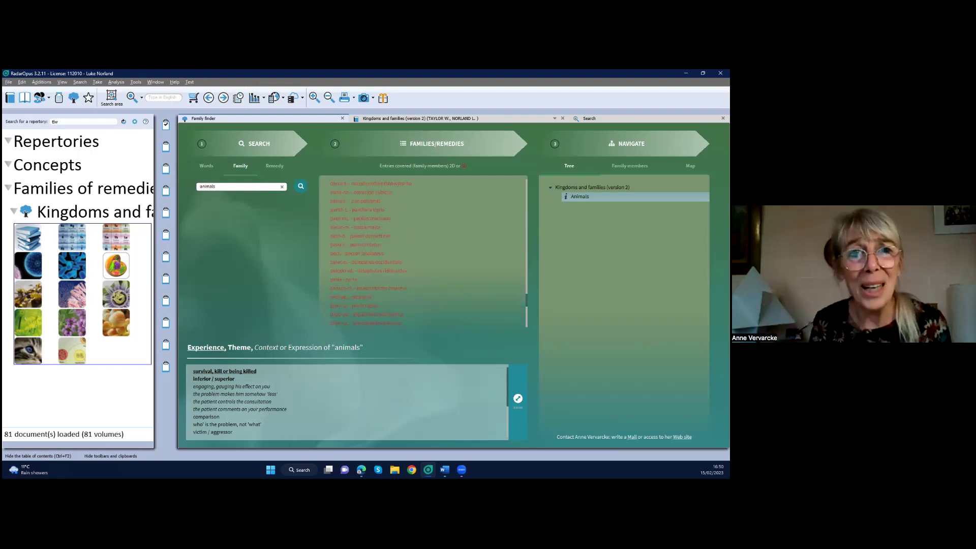
{"action": "scroll", "coordinate": [424, 251], "scroll_direction": "up", "scroll_amount": 5}
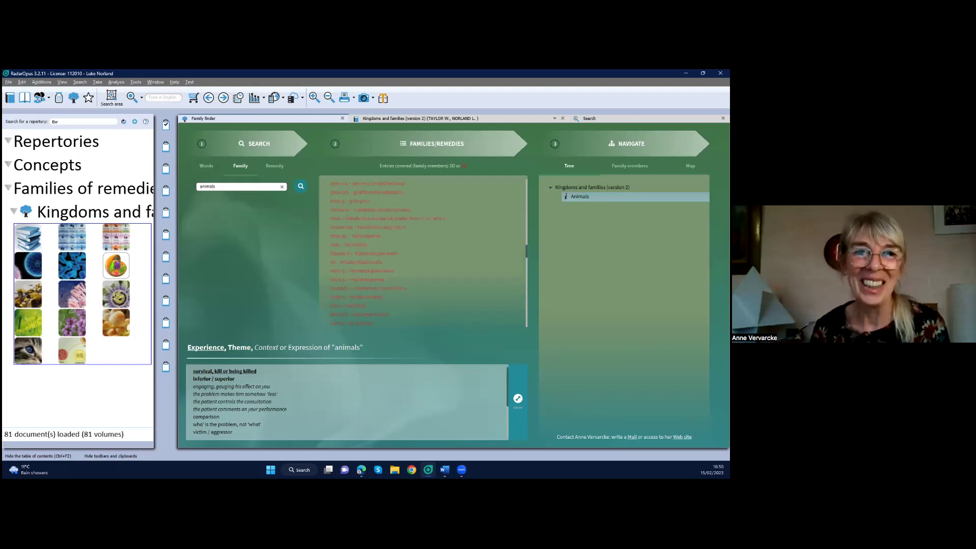
{"action": "scroll", "coordinate": [422, 297], "scroll_direction": "up", "scroll_amount": 5}
{"action": "scroll", "coordinate": [422, 297], "scroll_direction": "up", "scroll_amount": 3}
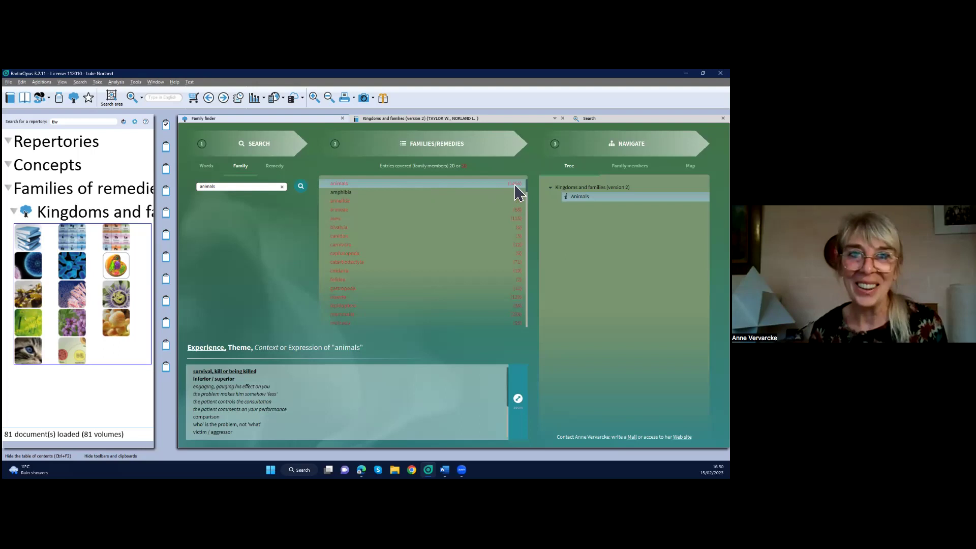
{"action": "scroll", "coordinate": [513, 231], "scroll_direction": "down", "scroll_amount": 5}
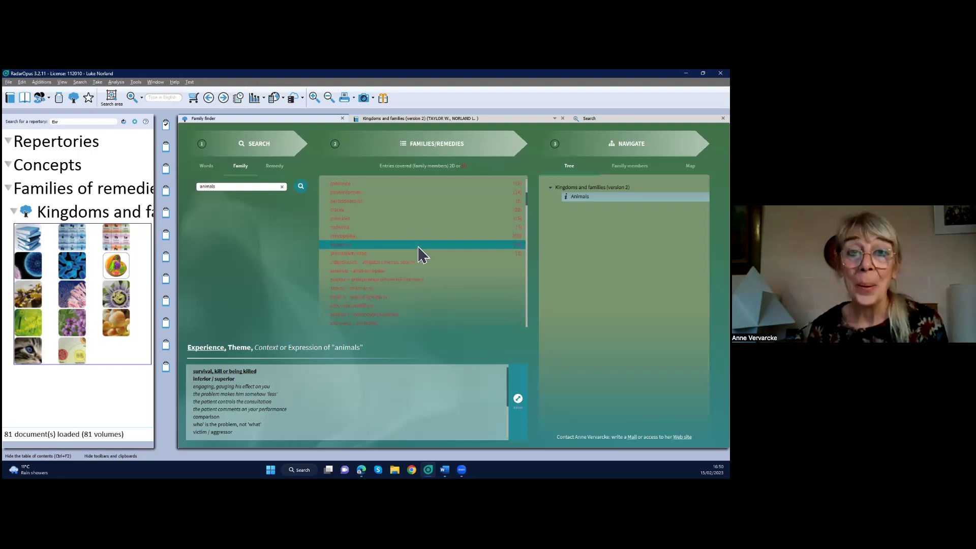
{"action": "scroll", "coordinate": [422, 254], "scroll_direction": "down", "scroll_amount": 4}
{"action": "scroll", "coordinate": [422, 255], "scroll_direction": "down", "scroll_amount": 3}
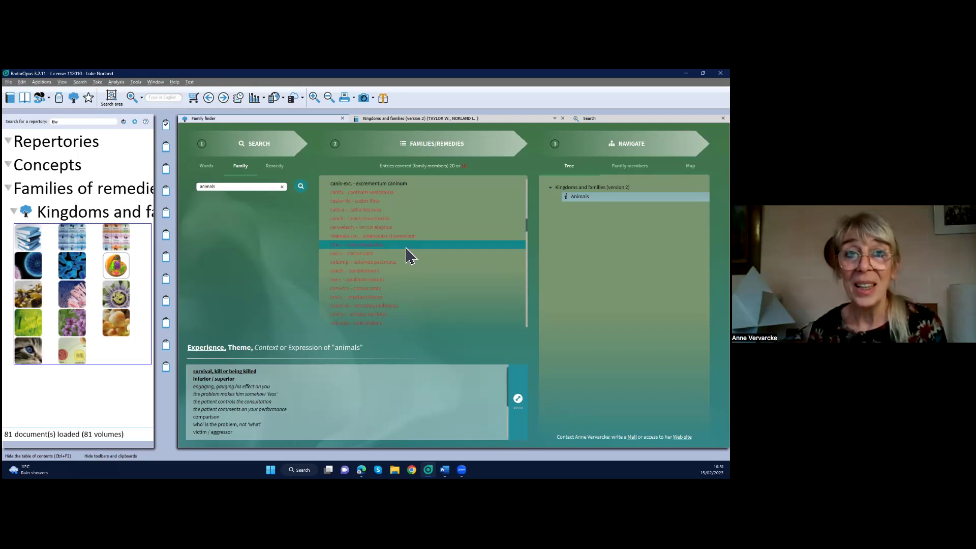
{"action": "scroll", "coordinate": [409, 255], "scroll_direction": "down", "scroll_amount": 2}
{"action": "scroll", "coordinate": [404, 264], "scroll_direction": "down", "scroll_amount": 2}
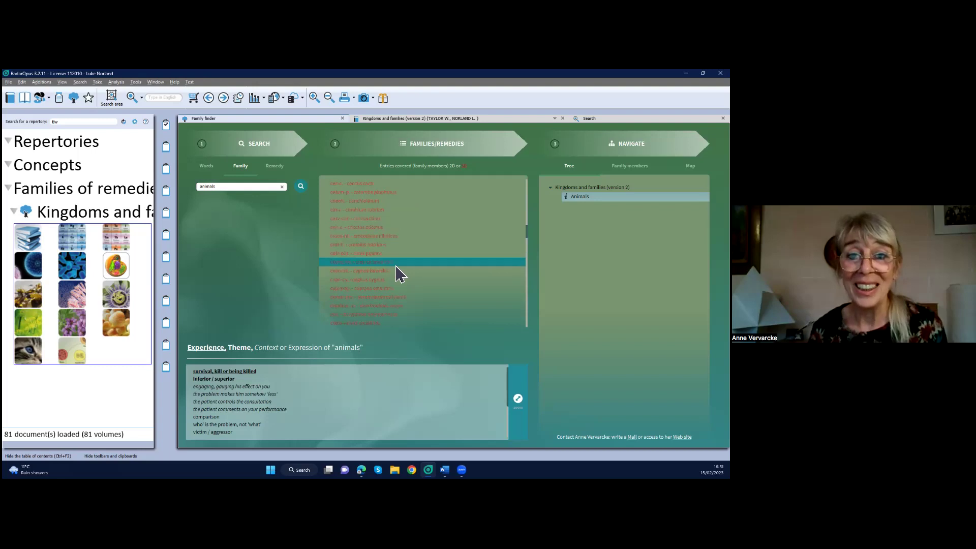
{"action": "scroll", "coordinate": [401, 275], "scroll_direction": "down", "scroll_amount": 2}
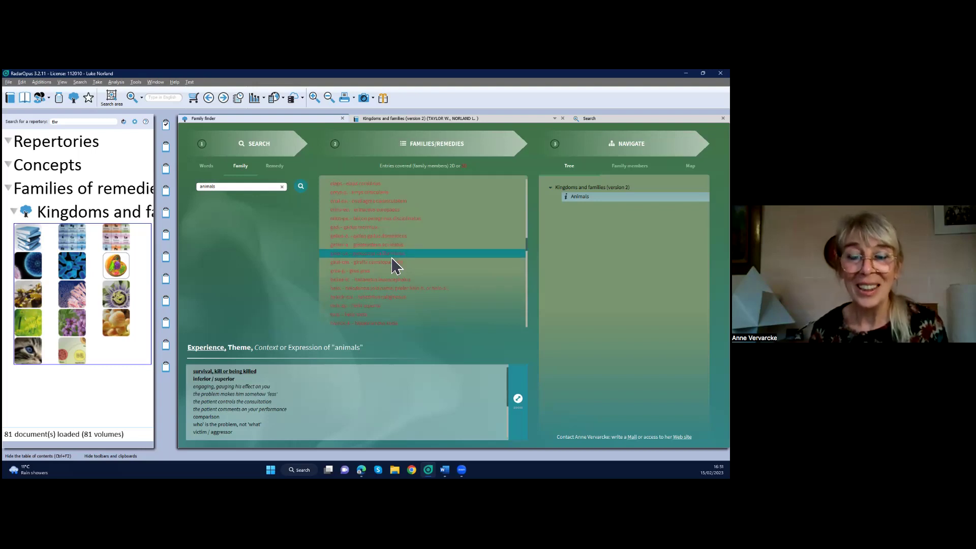
Enlarge Giraffa camelopardalis's theme, then select Giraffidae and Cetartiodactyla in the Navigate tree.
{"action": "left_click", "coordinate": [396, 264]}
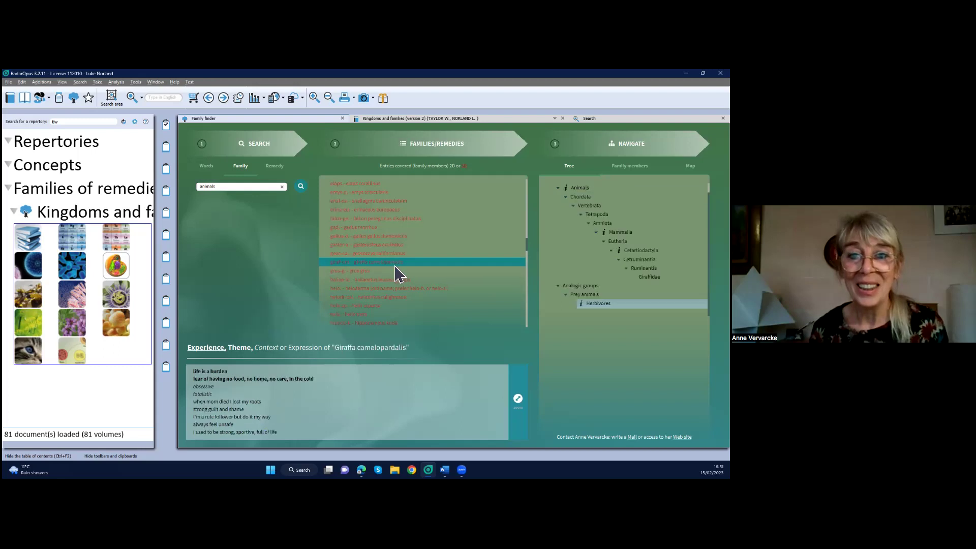
{"action": "left_click", "coordinate": [518, 399]}
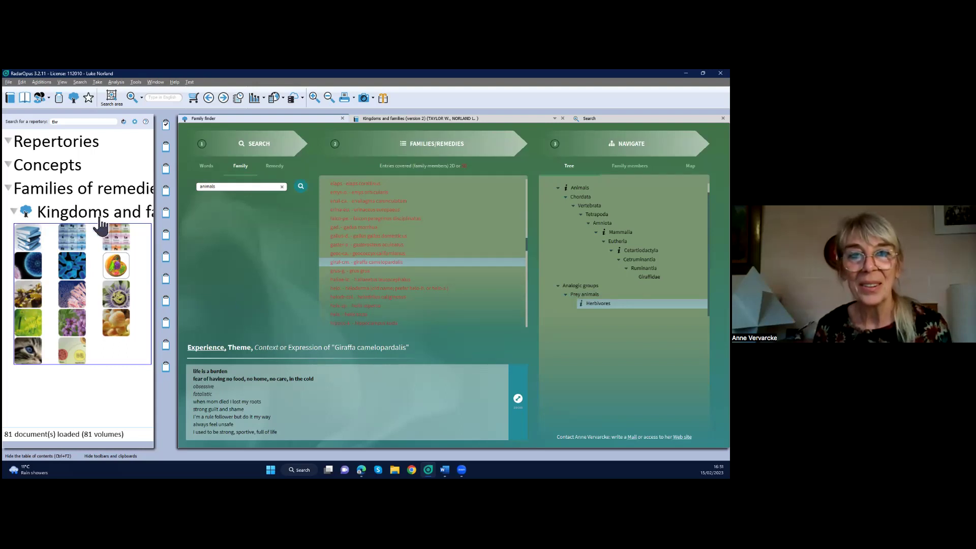
{"action": "mouse_move", "coordinate": [101, 224]}
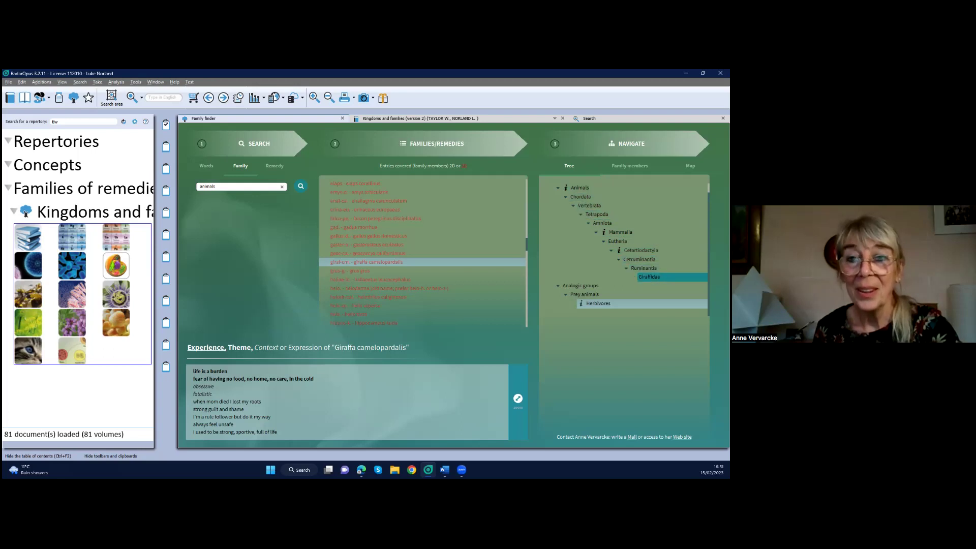
{"action": "left_click", "coordinate": [649, 276]}
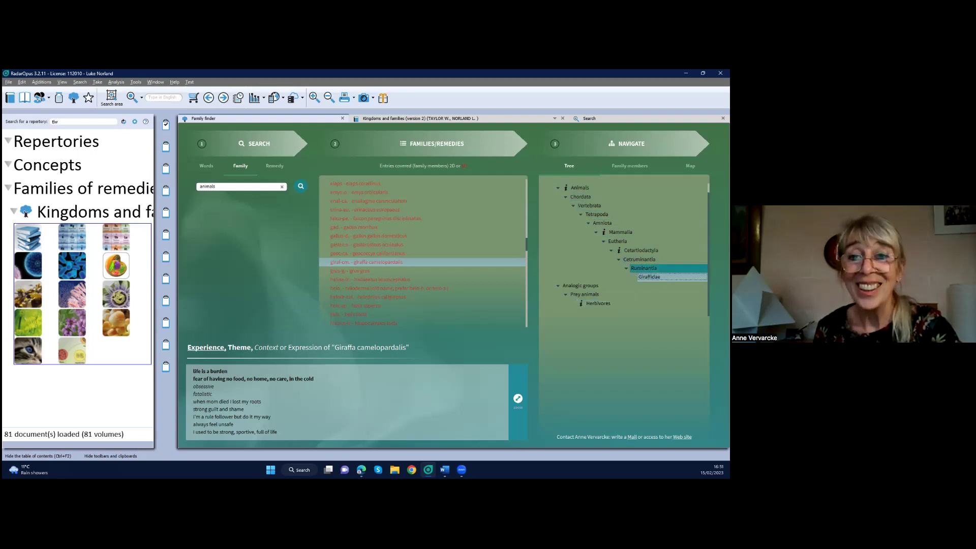
{"action": "left_click", "coordinate": [640, 250]}
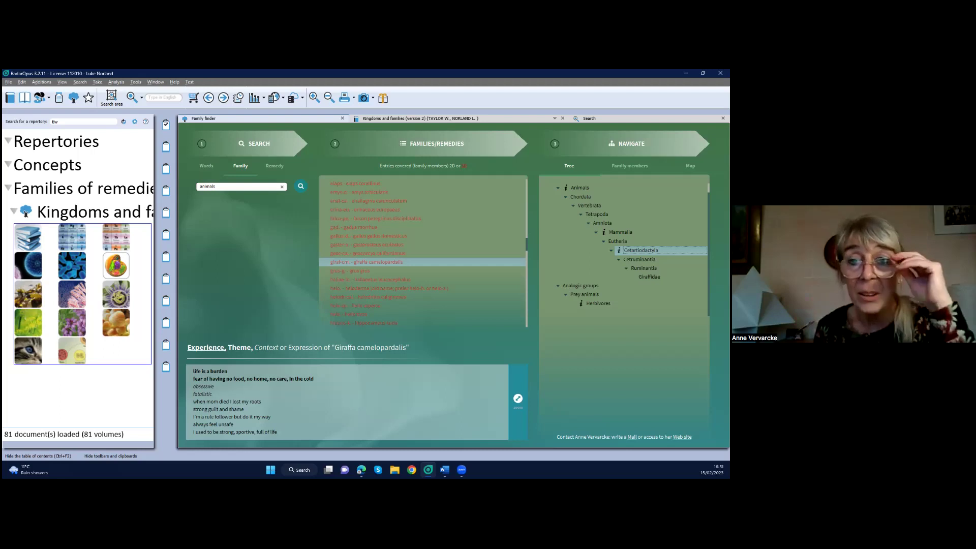
Send Cetartiodactyla from the tree to the family search, run it, and enlarge its themes.
{"action": "right_click", "coordinate": [627, 251]}
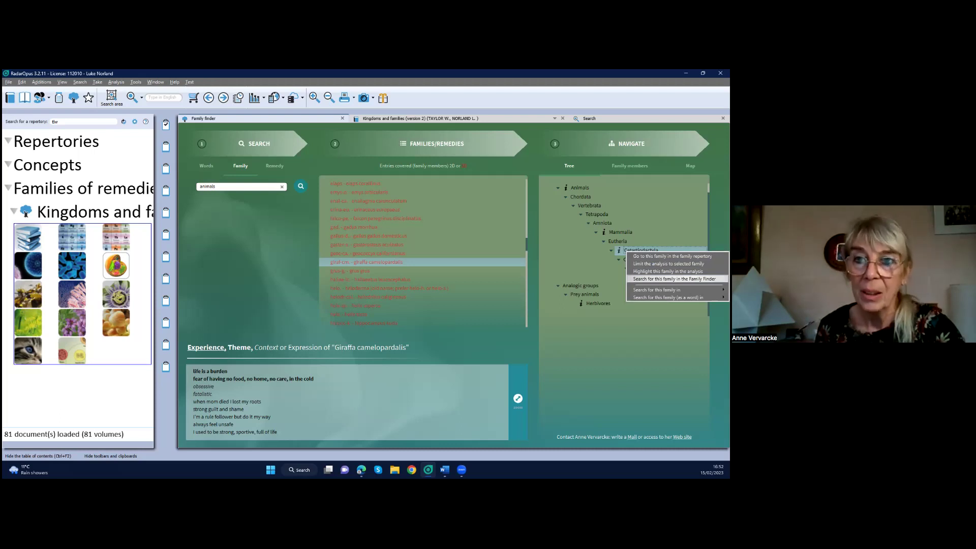
{"action": "left_click", "coordinate": [675, 279]}
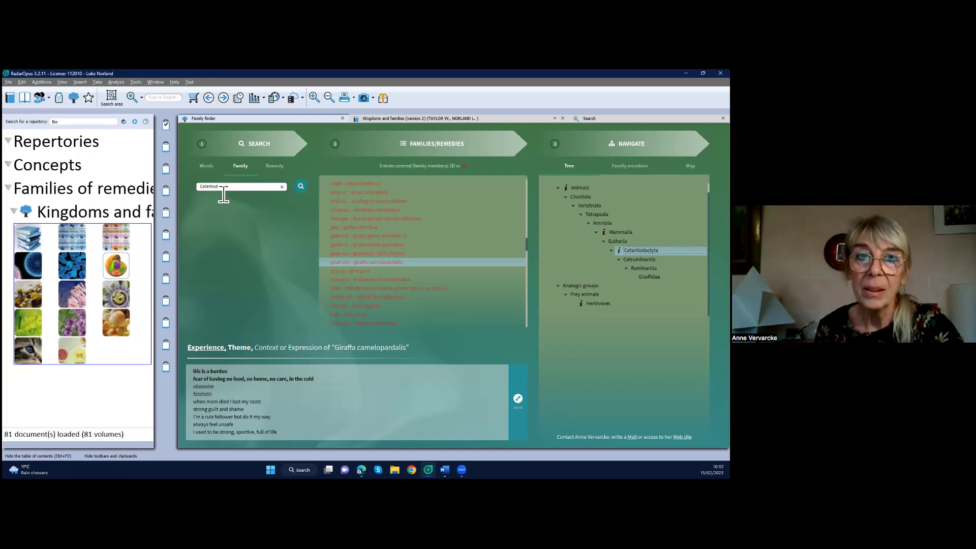
{"action": "left_click", "coordinate": [300, 188]}
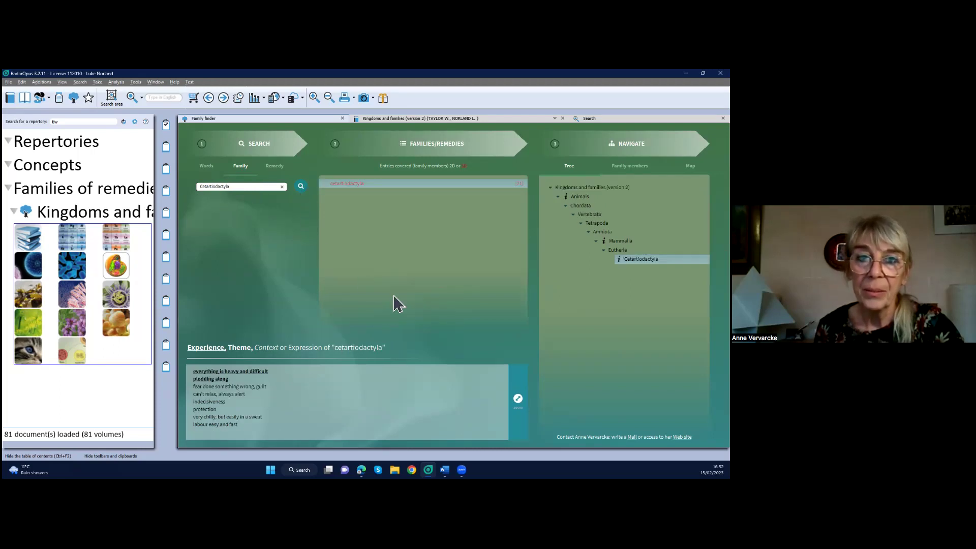
{"action": "left_click", "coordinate": [518, 400]}
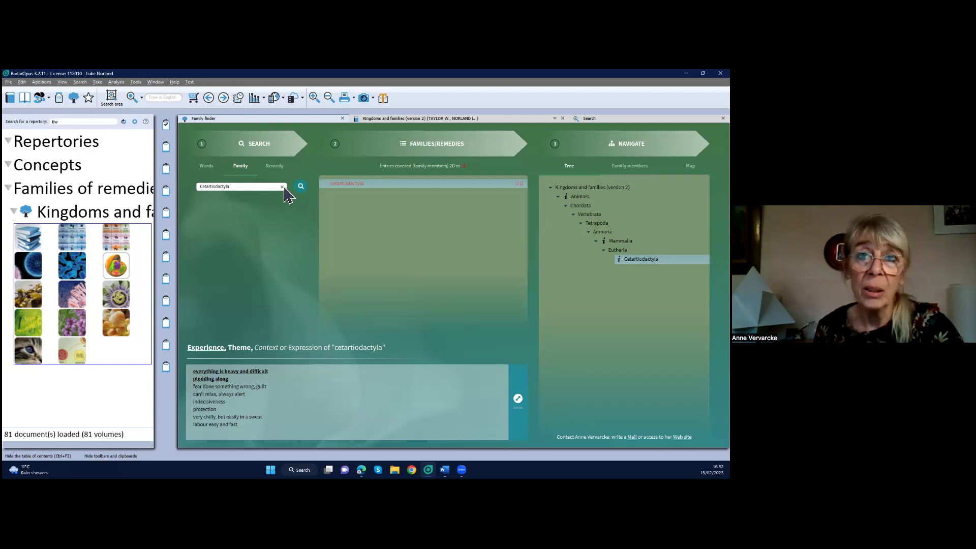
Search the families again for 'animals'.
{"action": "left_click", "coordinate": [282, 187]}
{"action": "type", "text": "a"}
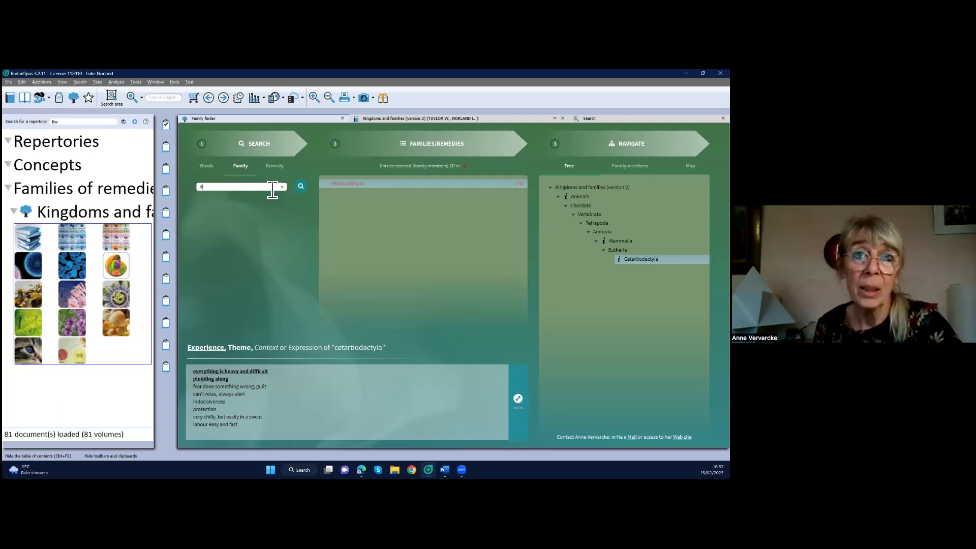
{"action": "type", "text": "nimals"}
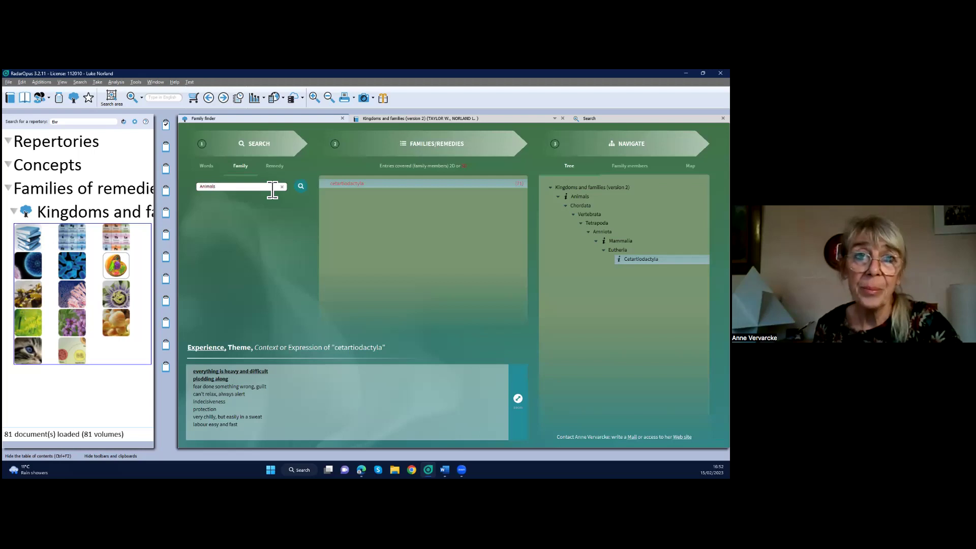
{"action": "key", "text": "Return"}
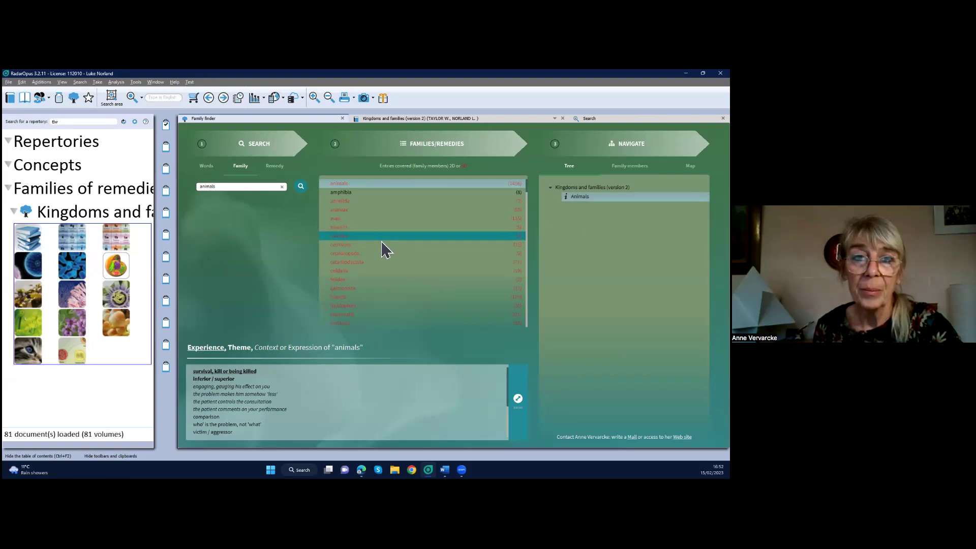
Compare the themes of cephalopoda, cetartiodactyla, cnidaria, felidae, gastropoda, lepidoptera and mammalia.
{"action": "left_click", "coordinate": [369, 255]}
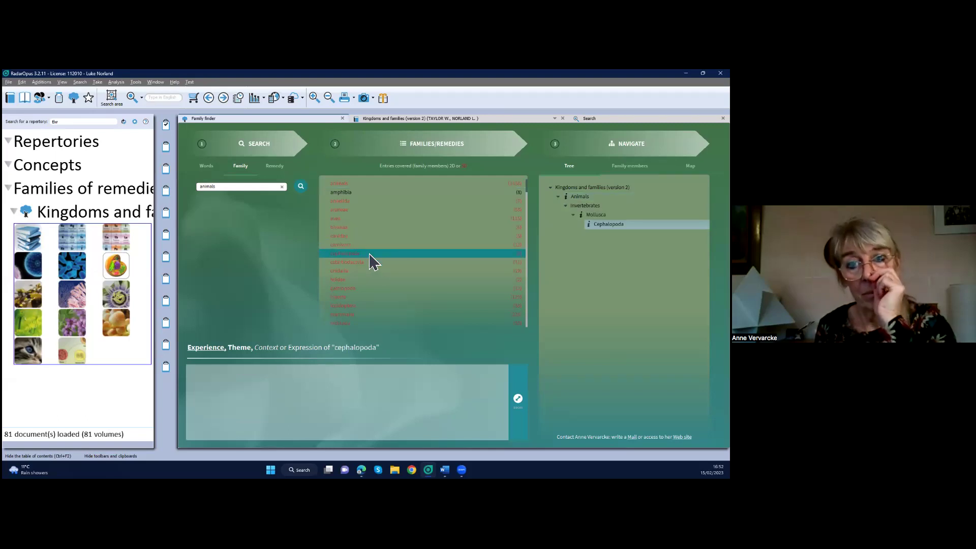
{"action": "left_click", "coordinate": [373, 263]}
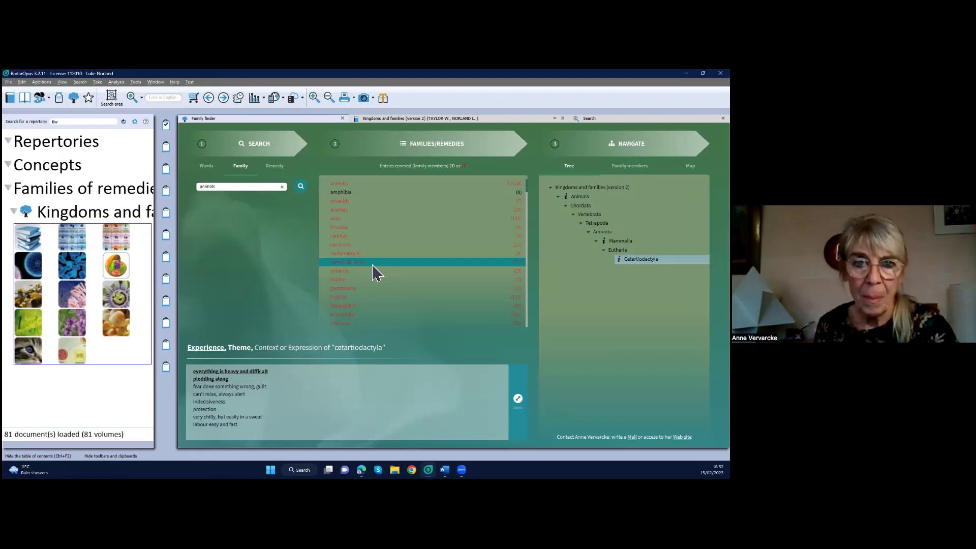
{"action": "left_click", "coordinate": [375, 271]}
{"action": "left_click", "coordinate": [378, 280]}
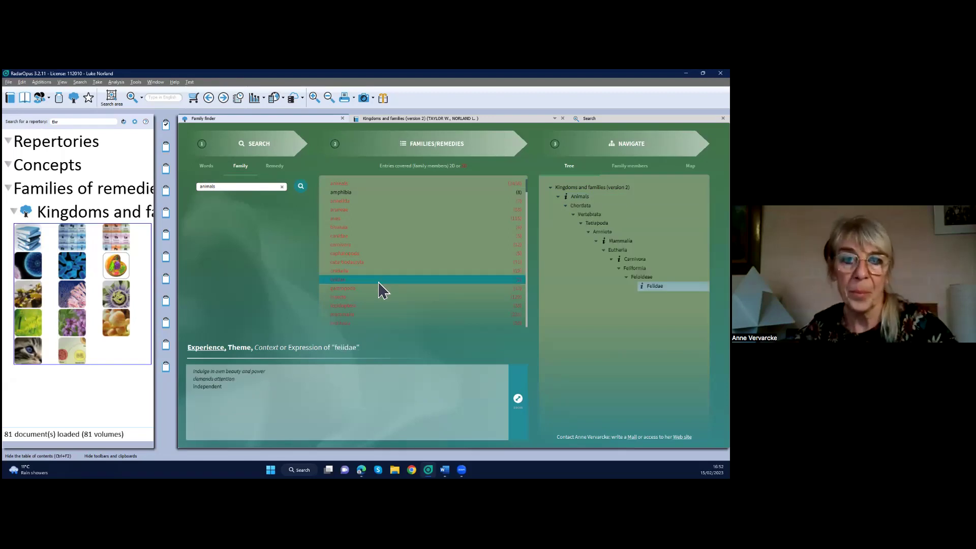
{"action": "left_click", "coordinate": [388, 291]}
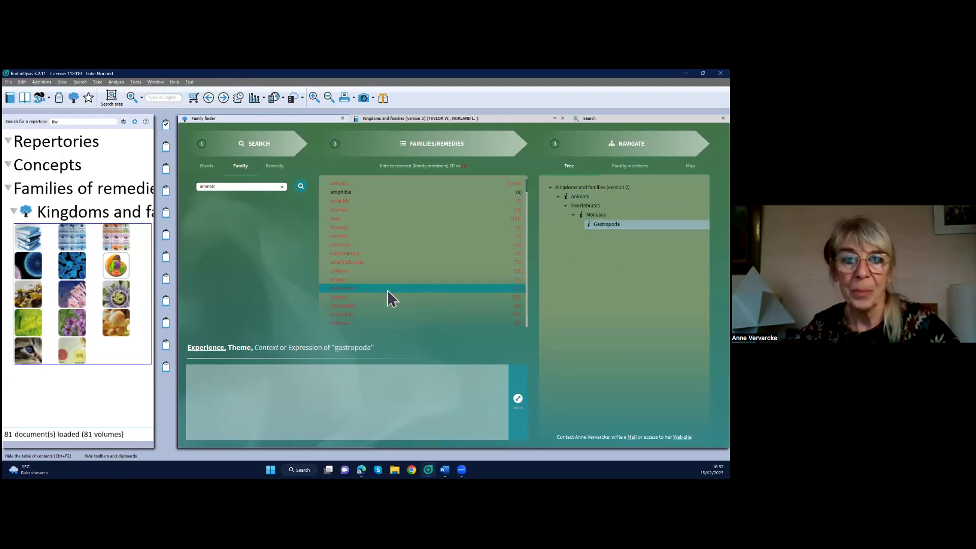
{"action": "scroll", "coordinate": [397, 295], "scroll_direction": "down", "scroll_amount": 2}
{"action": "left_click", "coordinate": [390, 274]}
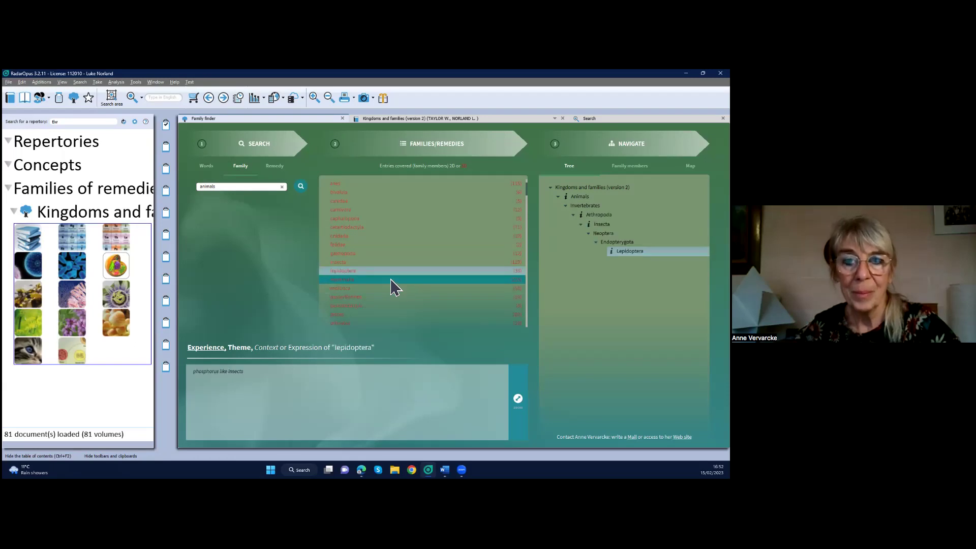
{"action": "left_click", "coordinate": [393, 280]}
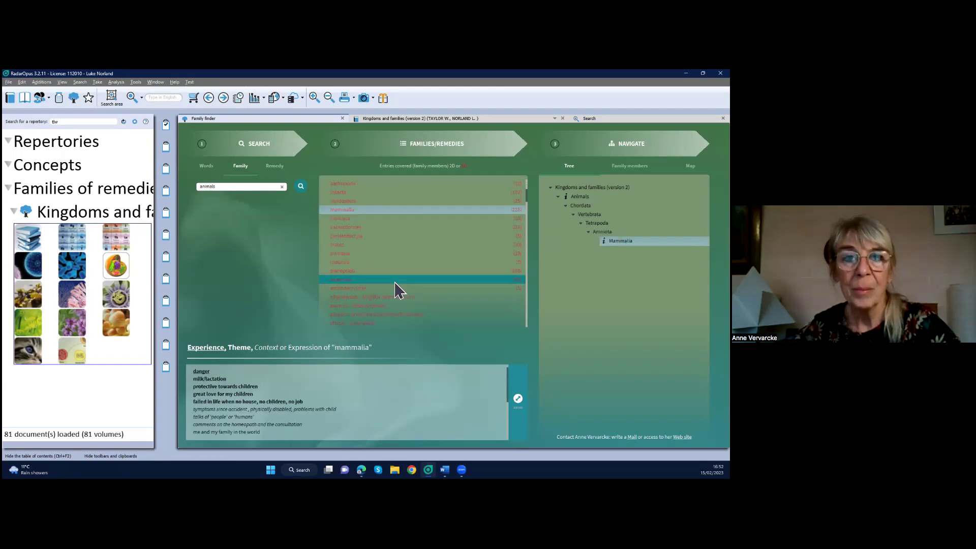
Scroll further down the list and show the themes of Giraffa camelopardalis (giraf-cm).
{"action": "scroll", "coordinate": [458, 295], "scroll_direction": "down", "scroll_amount": 4}
{"action": "scroll", "coordinate": [469, 301], "scroll_direction": "down", "scroll_amount": 5}
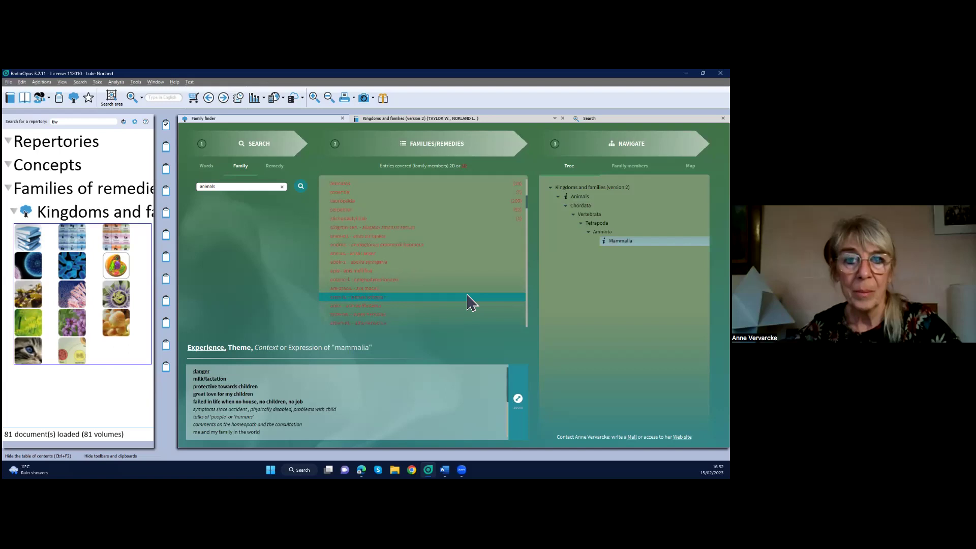
{"action": "scroll", "coordinate": [468, 301], "scroll_direction": "down", "scroll_amount": 5}
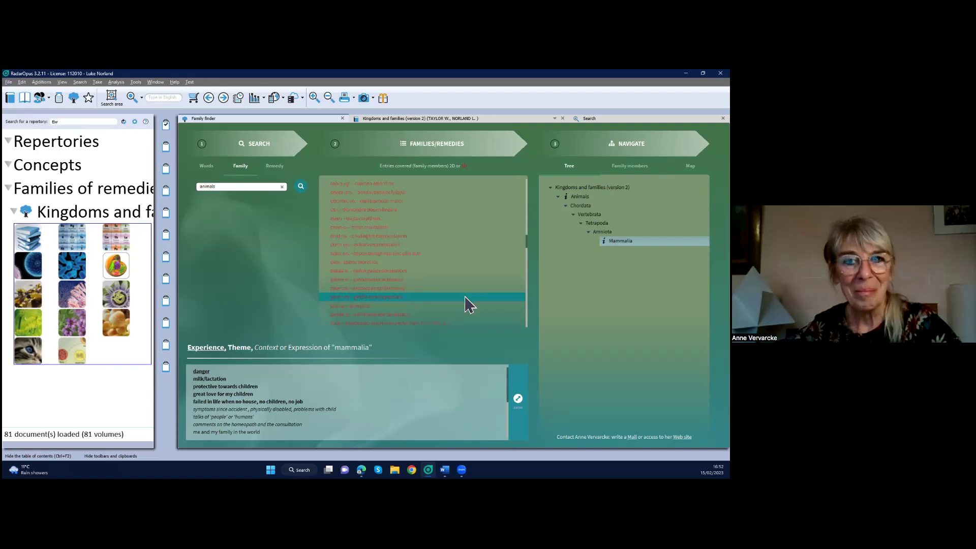
{"action": "scroll", "coordinate": [453, 300], "scroll_direction": "down", "scroll_amount": 5}
{"action": "left_click", "coordinate": [393, 298]}
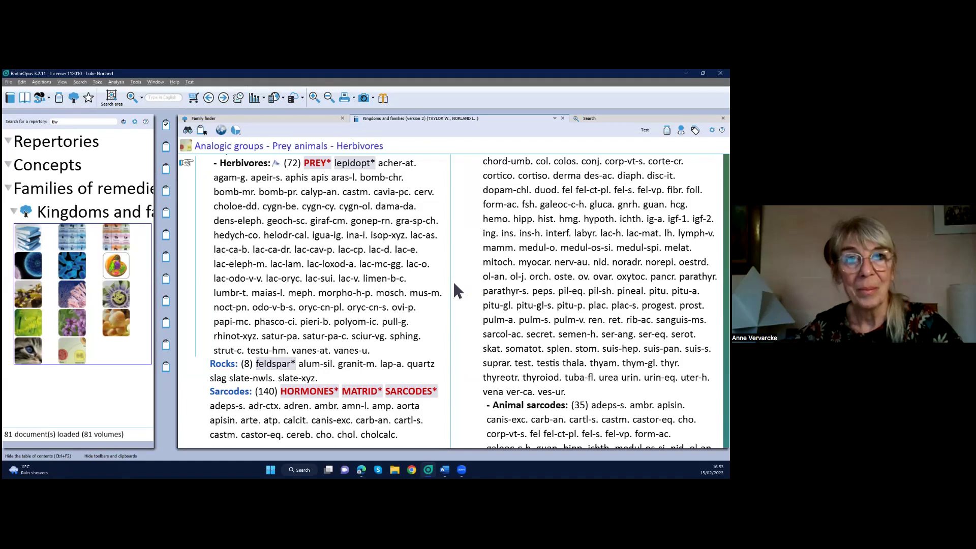
Jump through the rubric groups to Analogic groups – Predators – Predatory animals, listing 150 remedies.
{"action": "scroll", "coordinate": [443, 269], "scroll_direction": "up", "scroll_amount": 2}
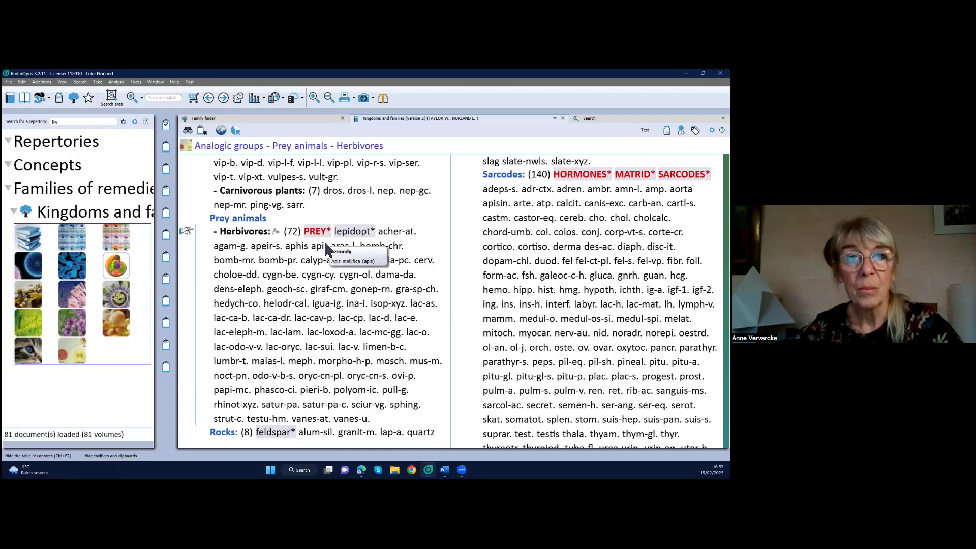
{"action": "left_click", "coordinate": [249, 153]}
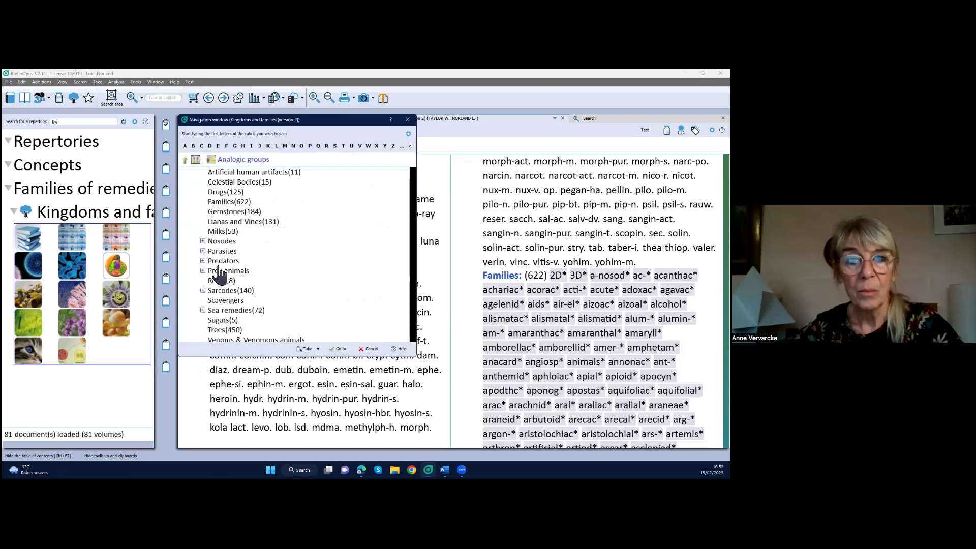
{"action": "double_click", "coordinate": [234, 258]}
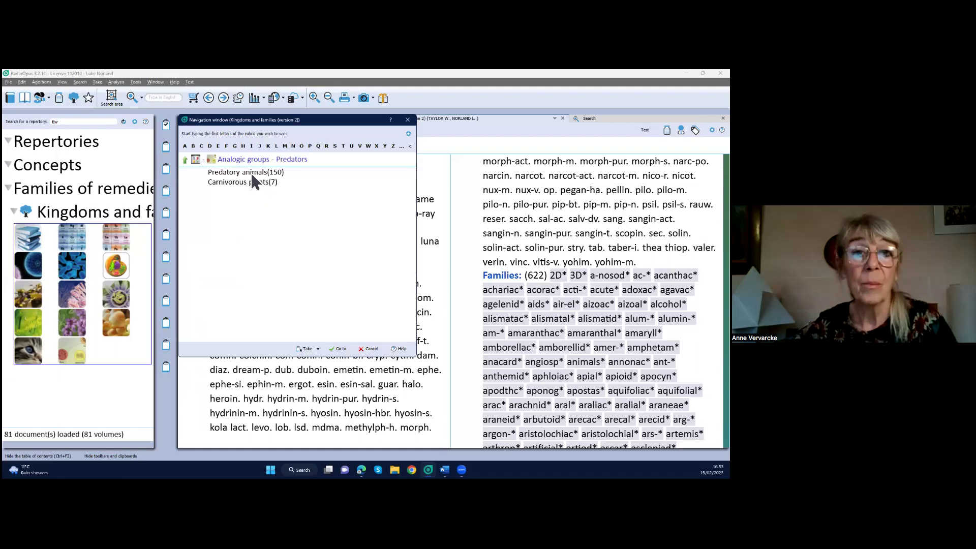
{"action": "left_click", "coordinate": [253, 174]}
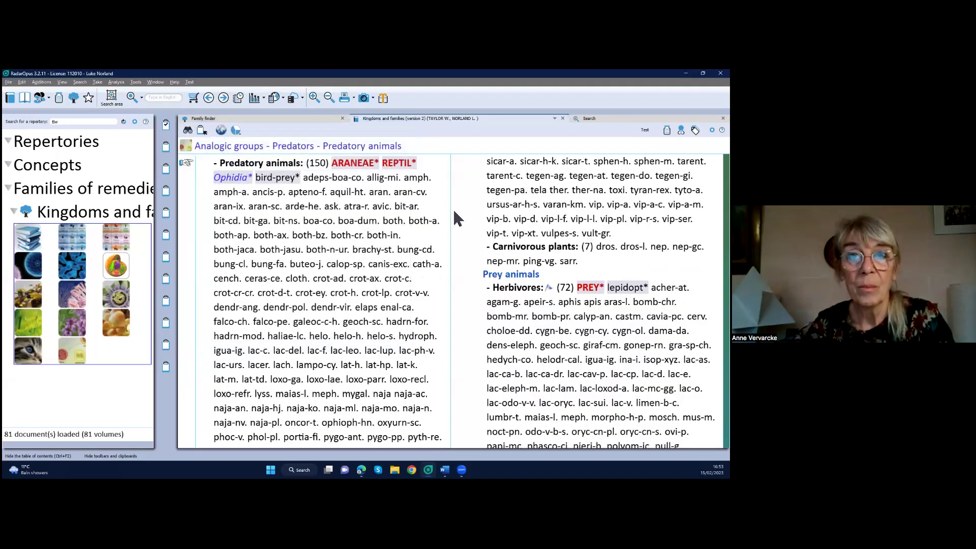
Return to the Family finder and replace the animals search with 'viruses'.
{"action": "left_click", "coordinate": [284, 122]}
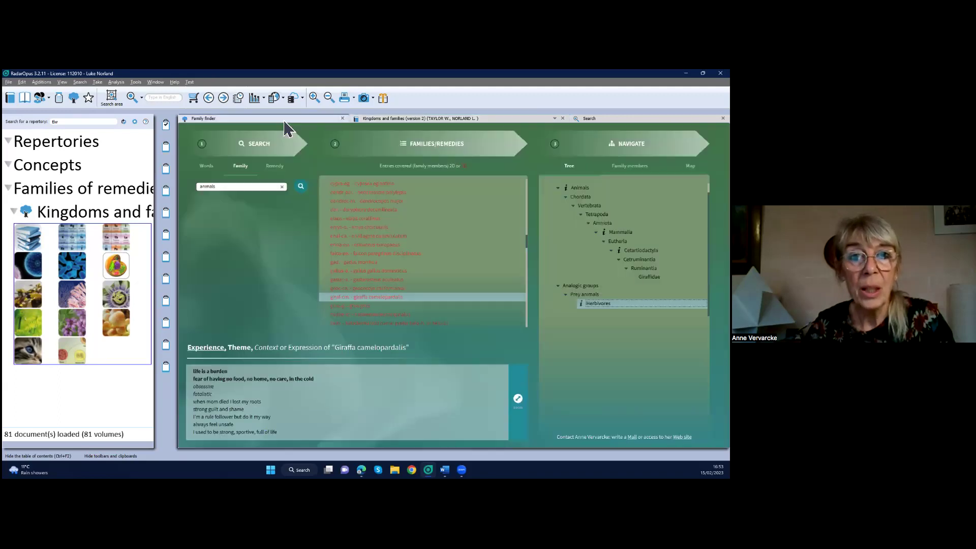
{"action": "left_click", "coordinate": [282, 187]}
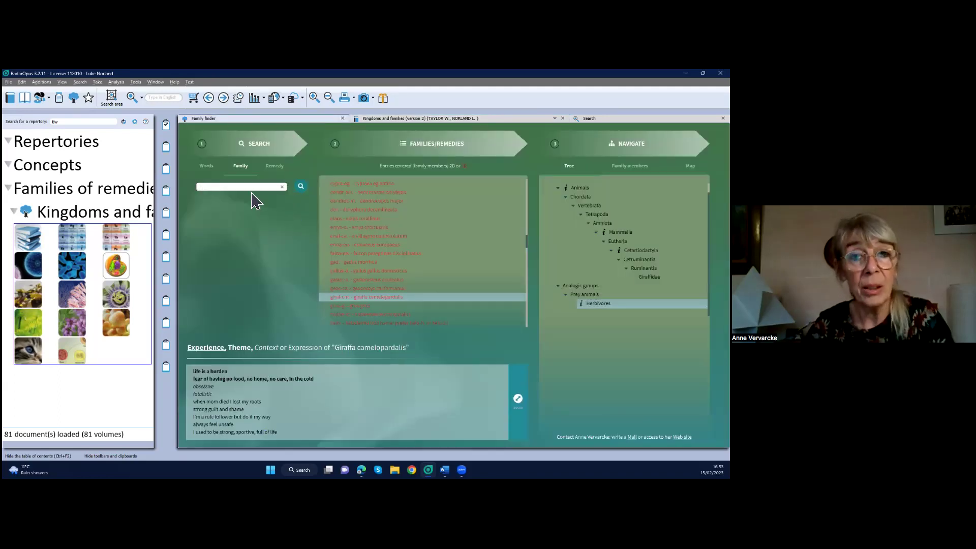
{"action": "type", "text": "viruse"}
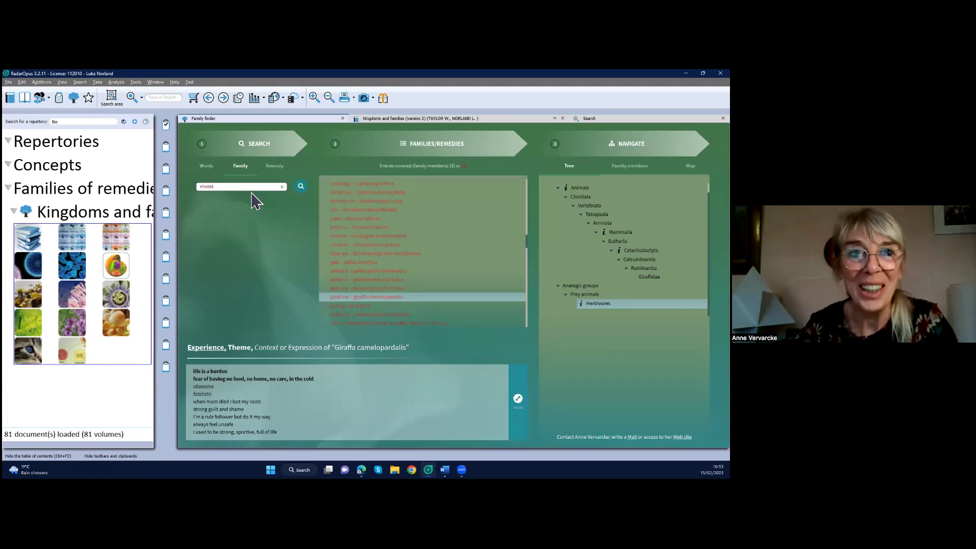
{"action": "type", "text": "s"}
{"action": "key", "text": "Return"}
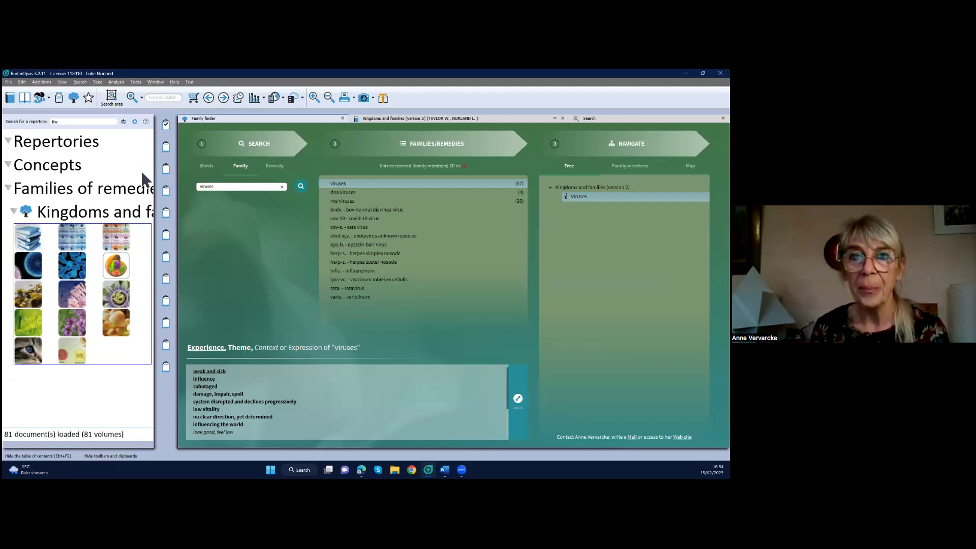
Enlarge the theme text of the viruses family, then of dna viruses.
{"action": "left_click", "coordinate": [517, 400]}
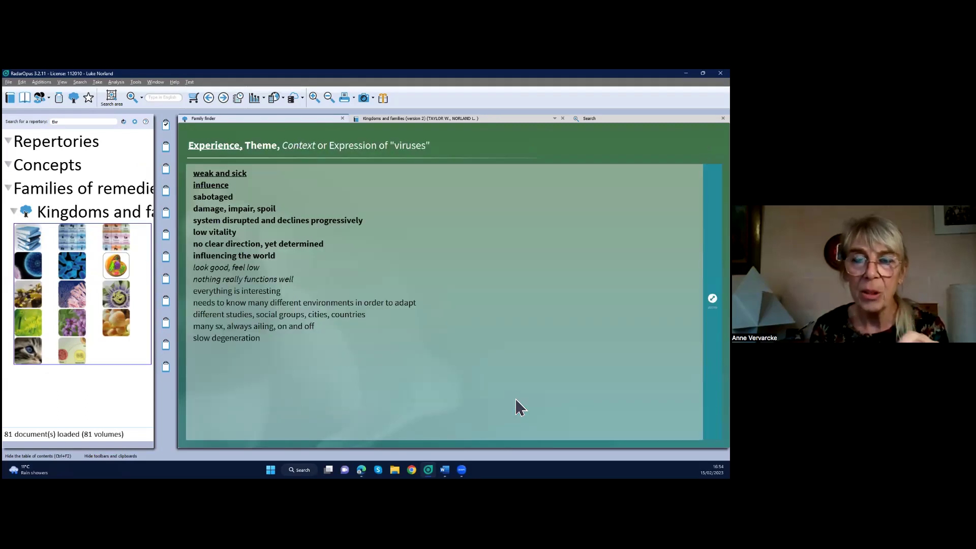
{"action": "left_click", "coordinate": [713, 299]}
{"action": "left_click", "coordinate": [336, 192]}
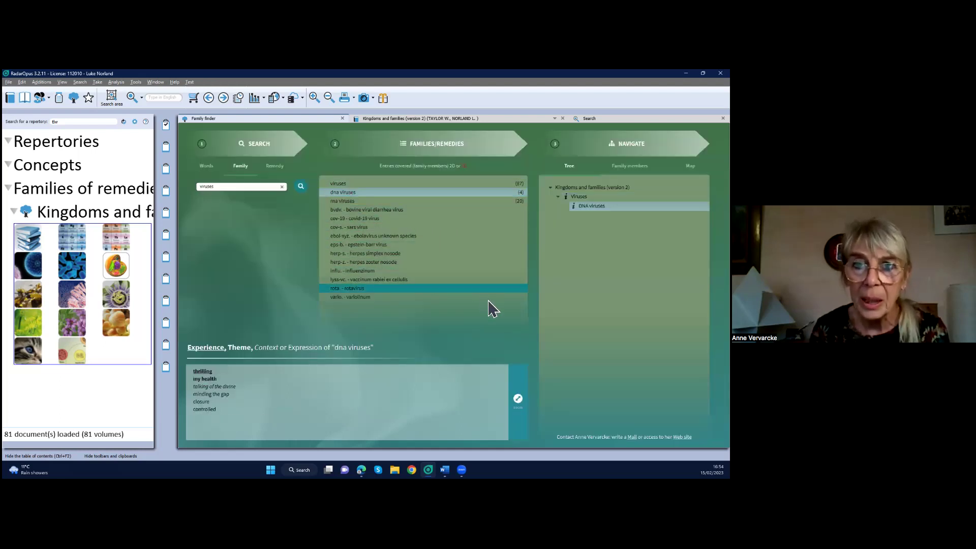
{"action": "left_click", "coordinate": [518, 398]}
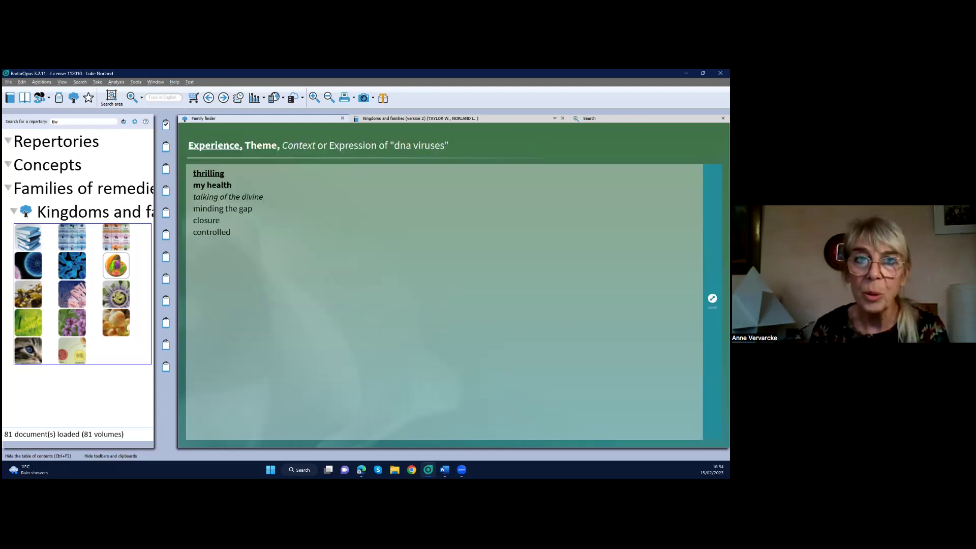
Select rna viruses and enlarge its theme text.
{"action": "left_click", "coordinate": [713, 299]}
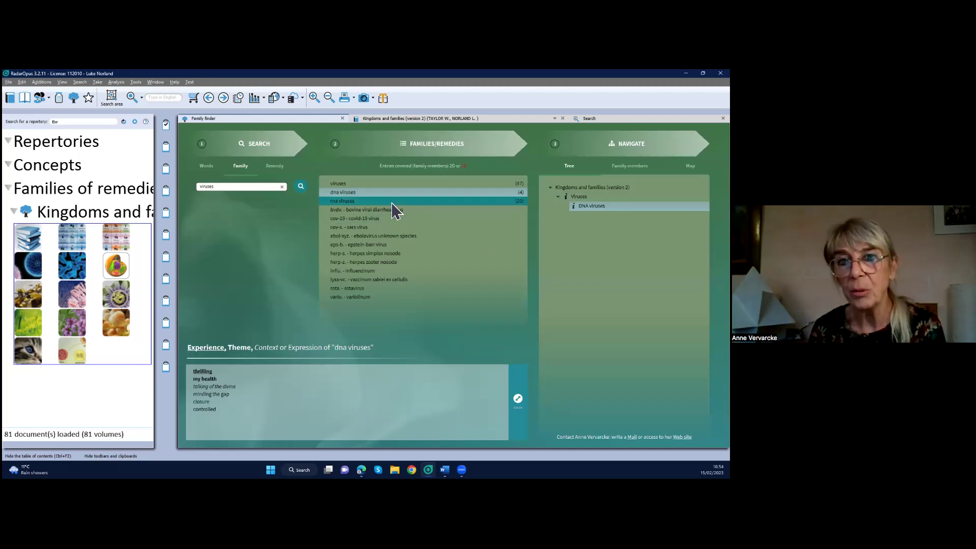
{"action": "left_click", "coordinate": [356, 201]}
{"action": "left_click", "coordinate": [518, 399]}
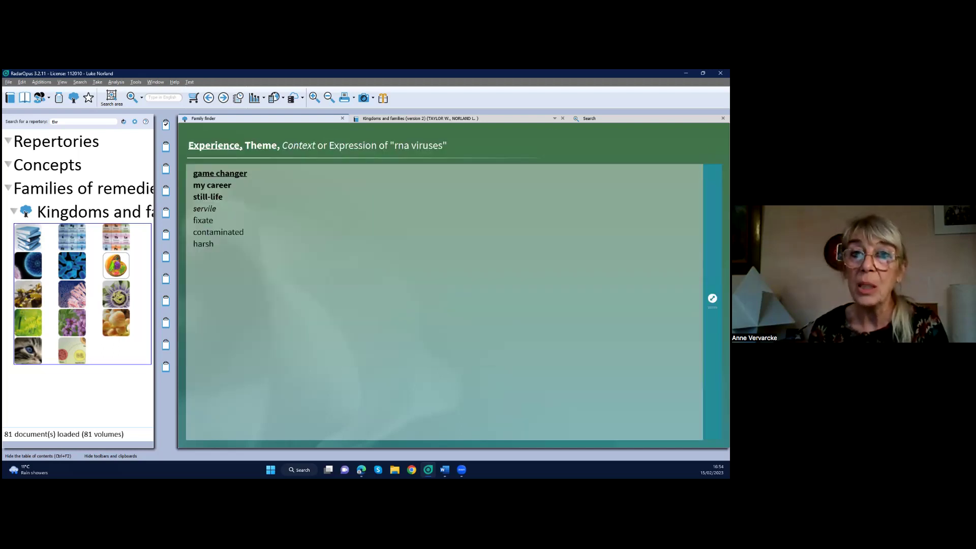
Select the cov-19 (Covid-19 virus) entry, enlarge its full theme list, then collapse it.
{"action": "left_click", "coordinate": [712, 298]}
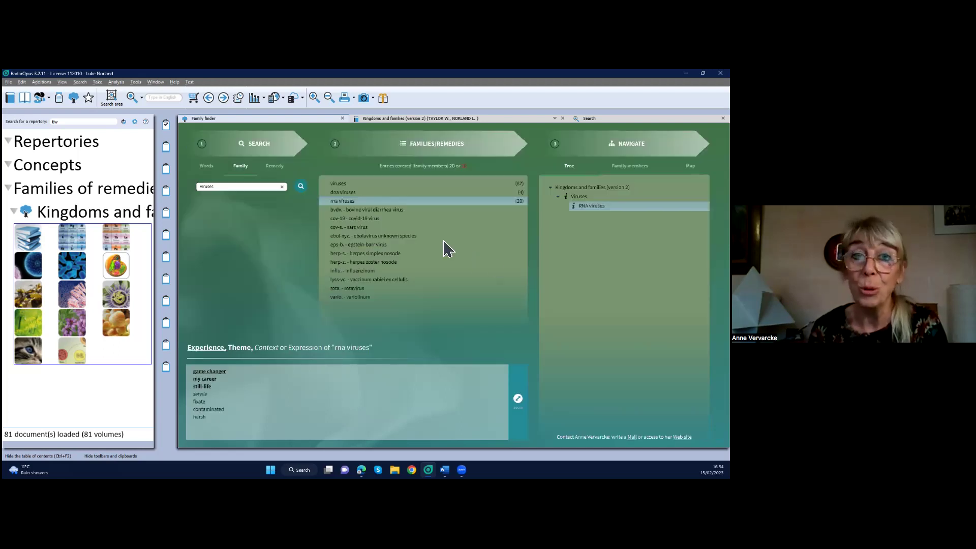
{"action": "left_click", "coordinate": [408, 218]}
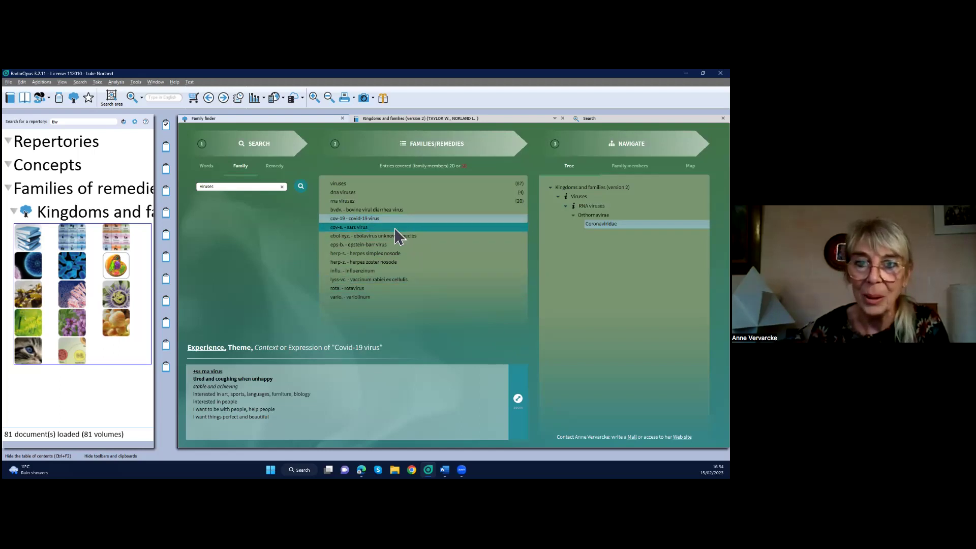
{"action": "left_click", "coordinate": [517, 399]}
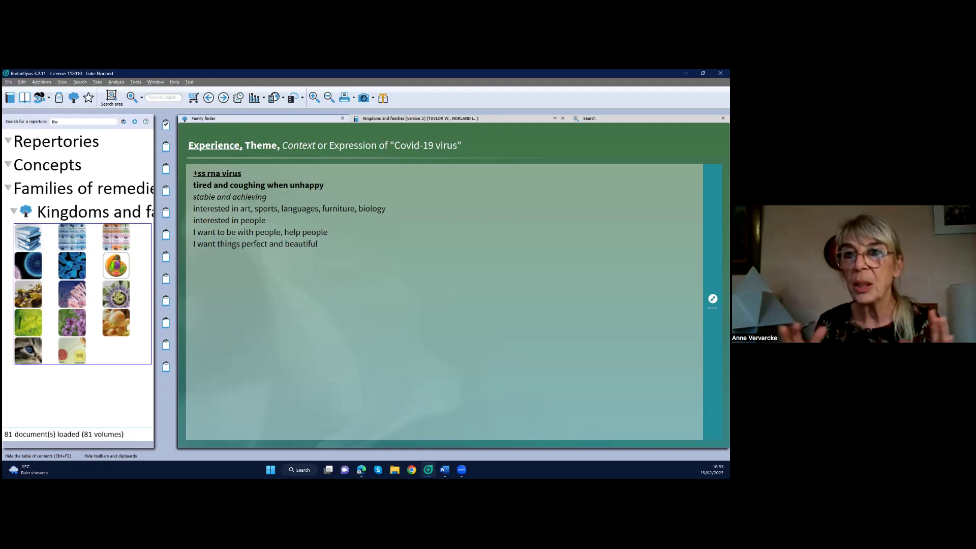
{"action": "left_click", "coordinate": [712, 299]}
Select herp-z. and read the Herpes zoster nosode expressions in the enlarged Experience panel.
{"action": "left_click", "coordinate": [422, 263]}
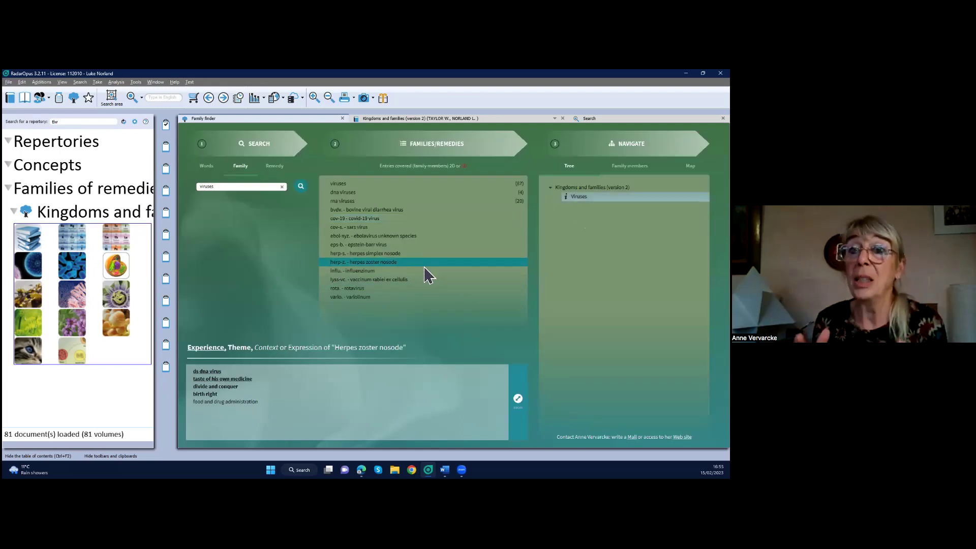
{"action": "left_click", "coordinate": [518, 401]}
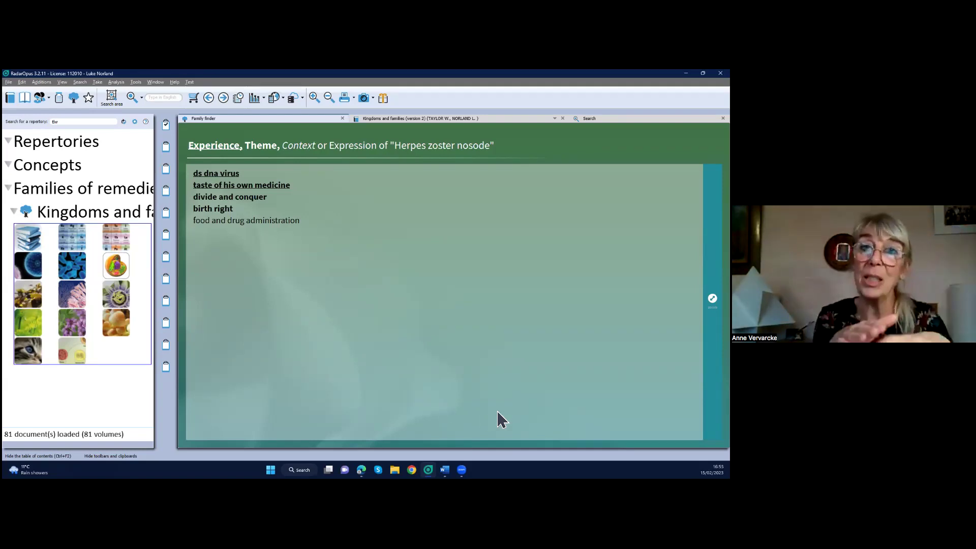
{"action": "left_click", "coordinate": [713, 299]}
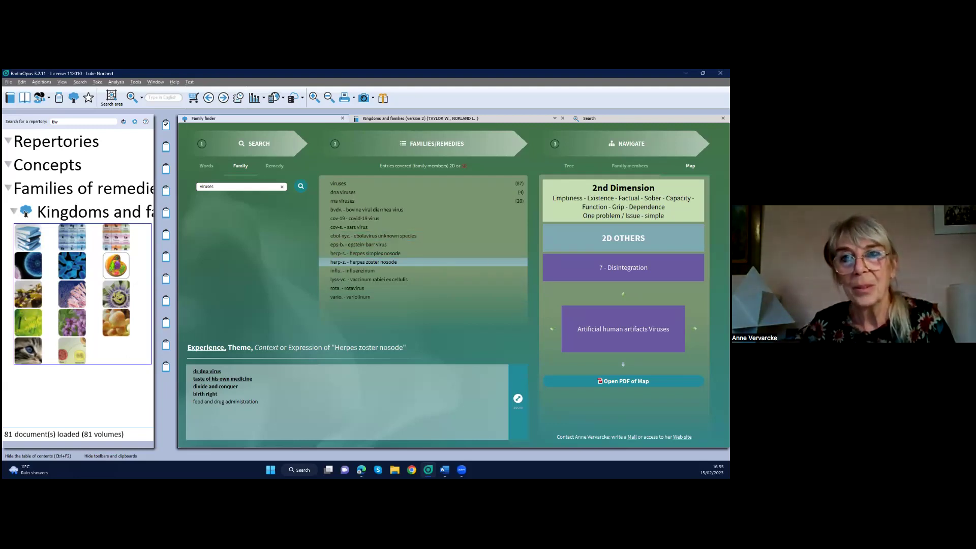
Search expressions for the word 'safety' and show the kingdoms Map.
{"action": "left_click", "coordinate": [203, 170]}
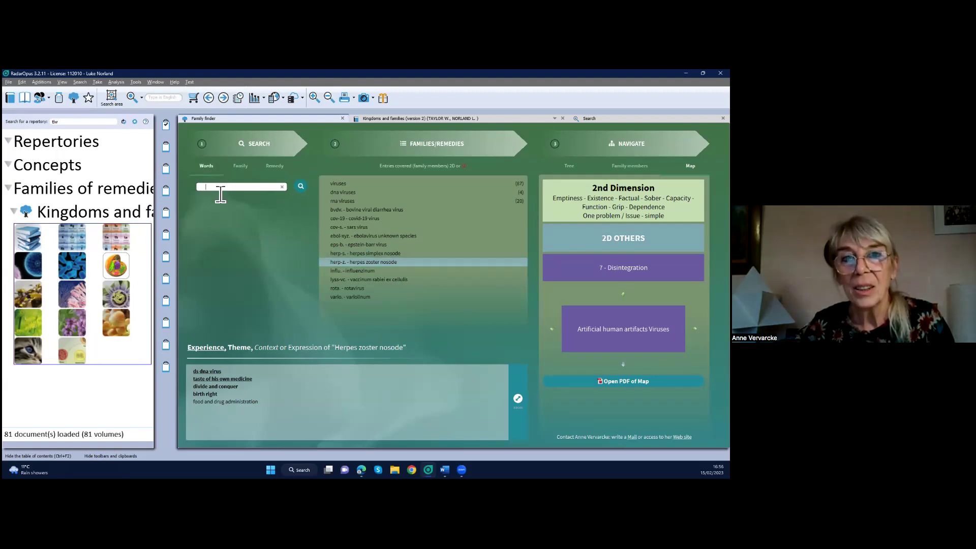
{"action": "type", "text": "safe"}
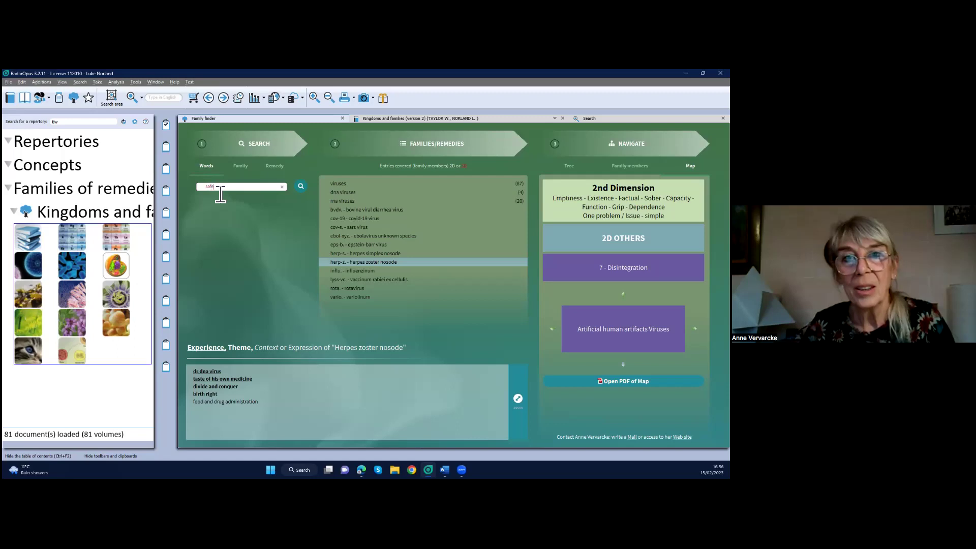
{"action": "type", "text": "t"}
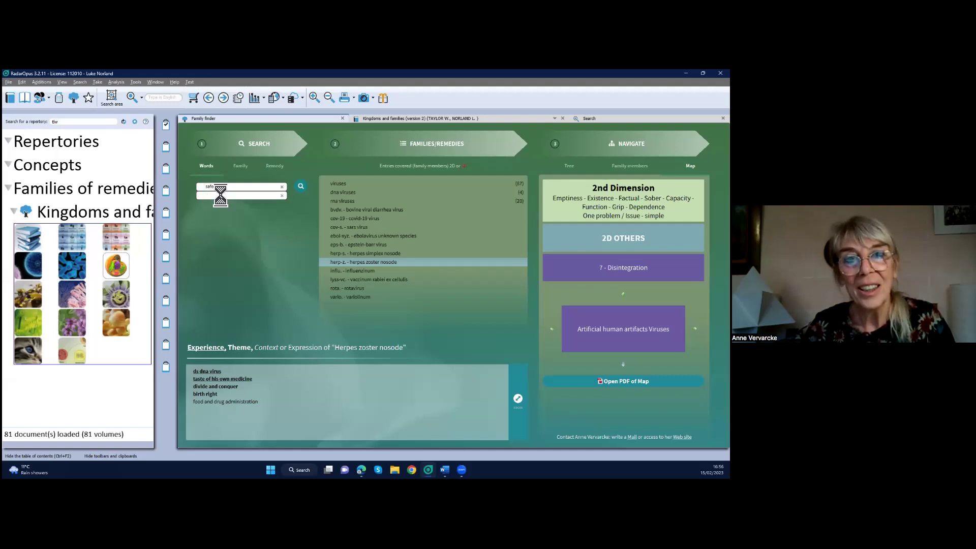
{"action": "type", "text": "y"}
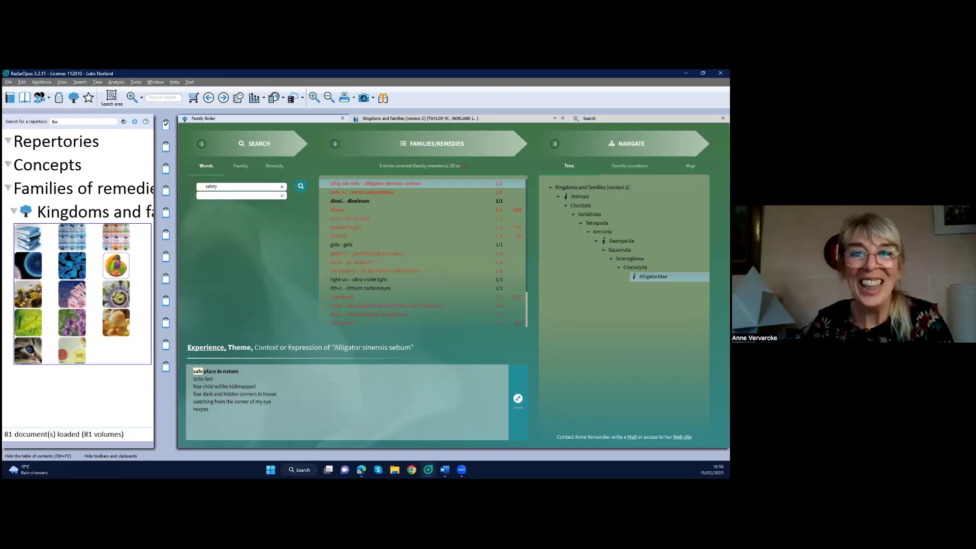
{"action": "left_click", "coordinate": [691, 166]}
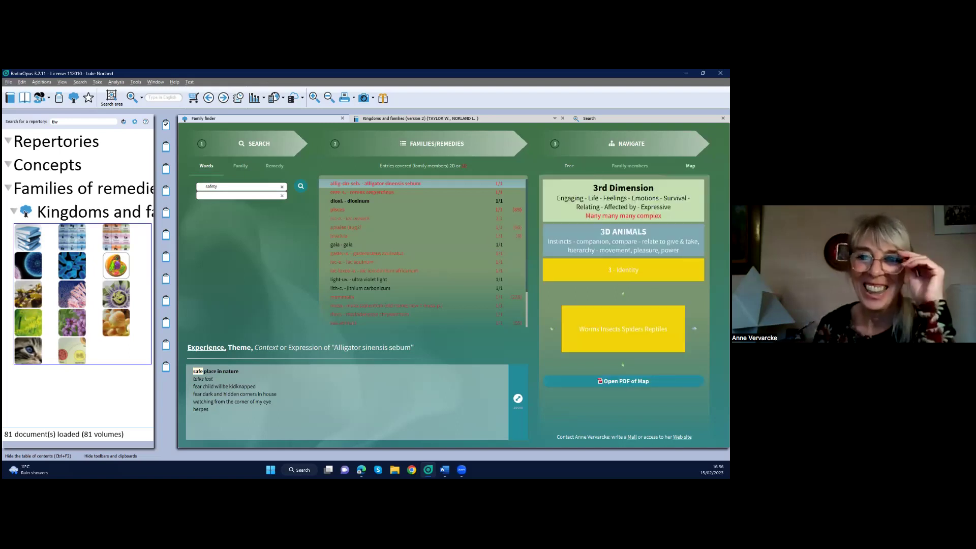
Review the safety results: second result, Dioxinum, pisces, Lac ovinum, apiales, bivalvia and Gaia.
{"action": "left_click", "coordinate": [400, 194]}
{"action": "left_click", "coordinate": [395, 202]}
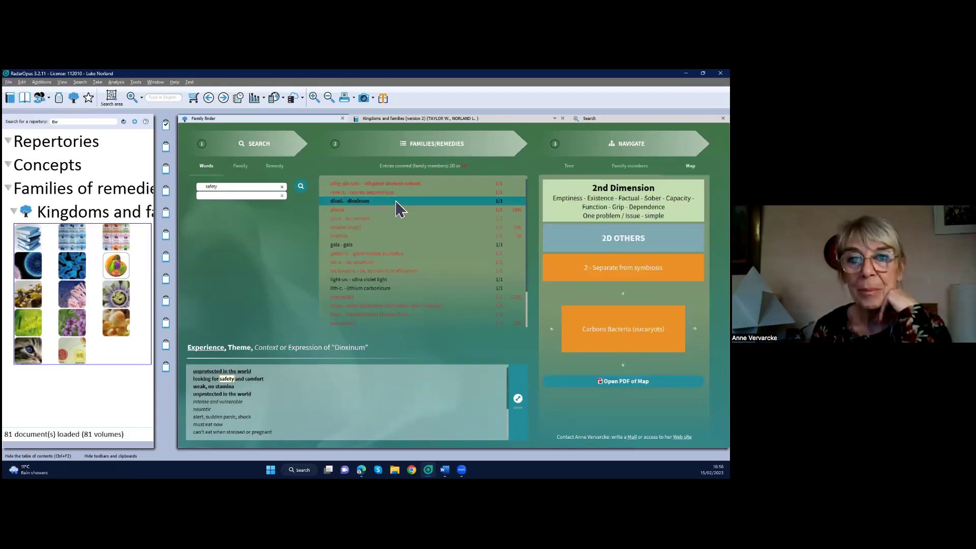
{"action": "left_click", "coordinate": [396, 211]}
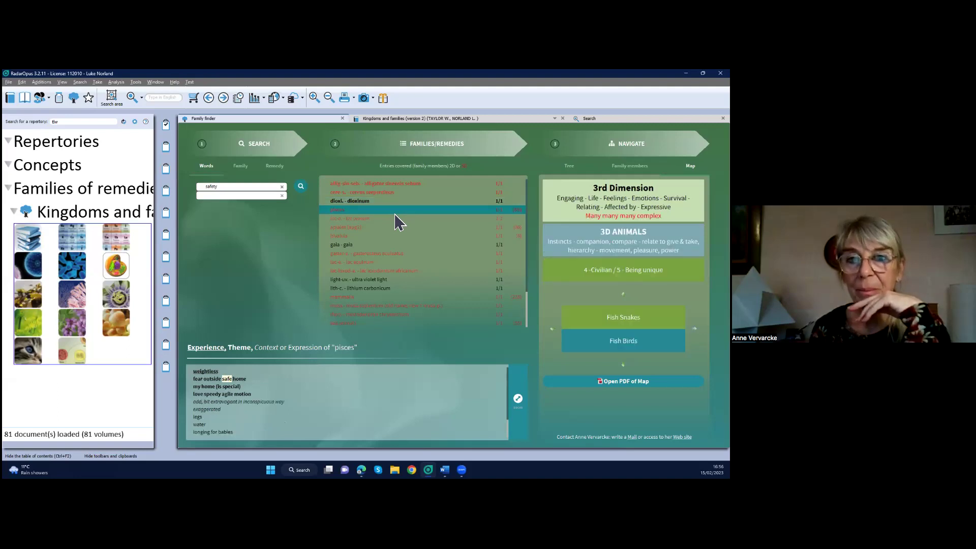
{"action": "left_click", "coordinate": [398, 220]}
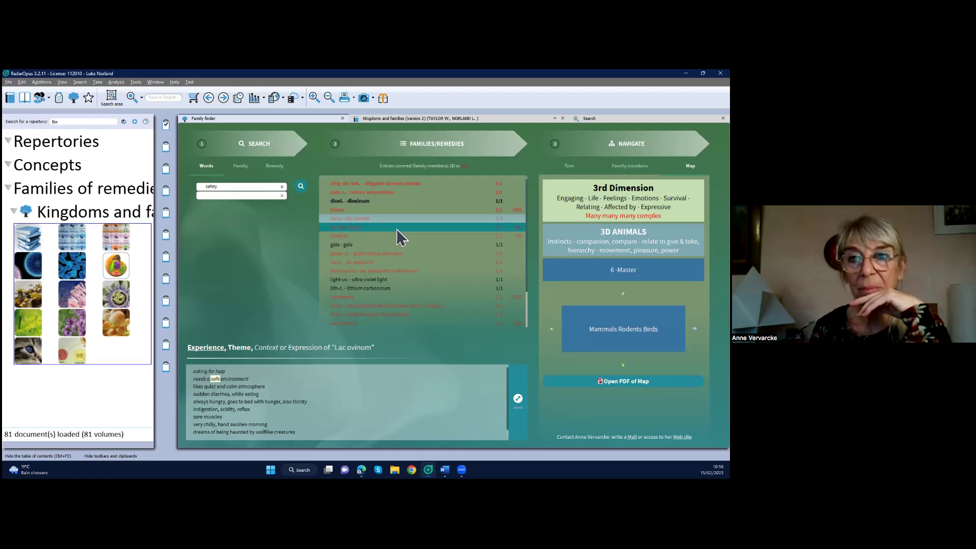
{"action": "left_click", "coordinate": [398, 228]}
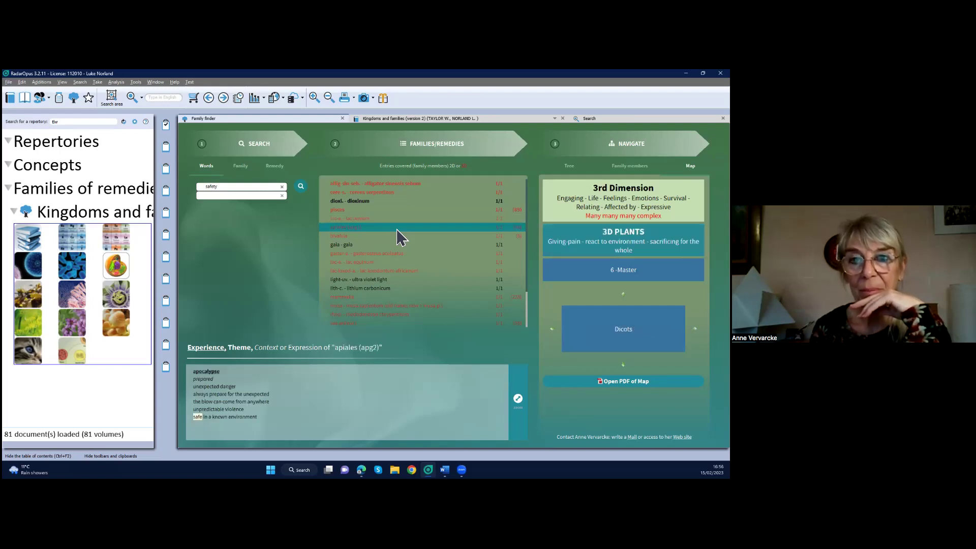
{"action": "left_click", "coordinate": [398, 236]}
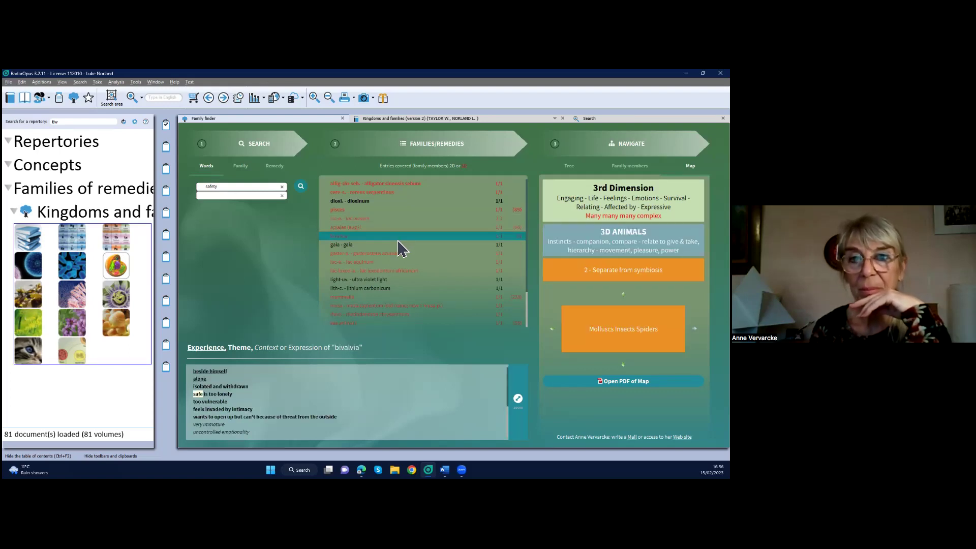
{"action": "left_click", "coordinate": [399, 246]}
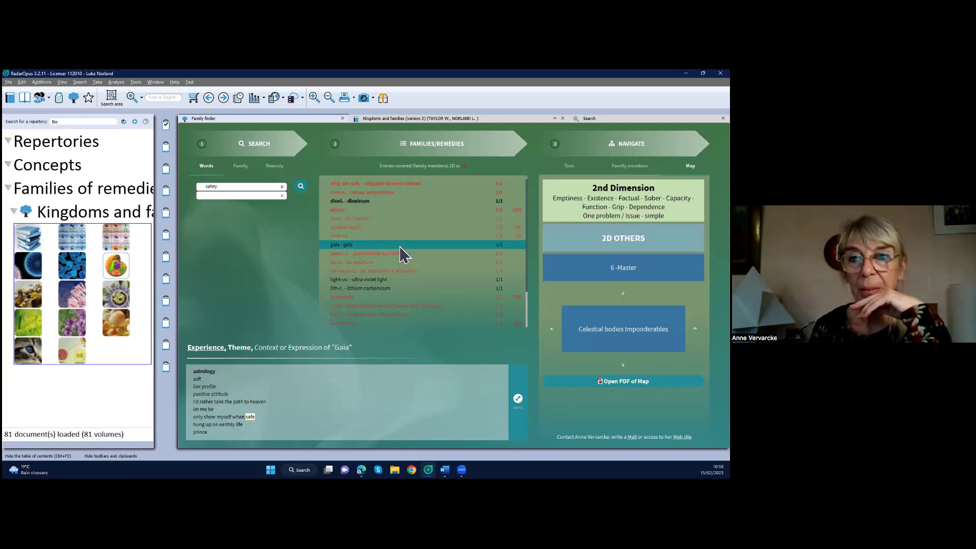
Review Gasterosteus aculeatus, Lac equinum, Lac loxodontum africanum, Ultra violet light, Lithium carbonicum and mammalia.
{"action": "left_click", "coordinate": [401, 253]}
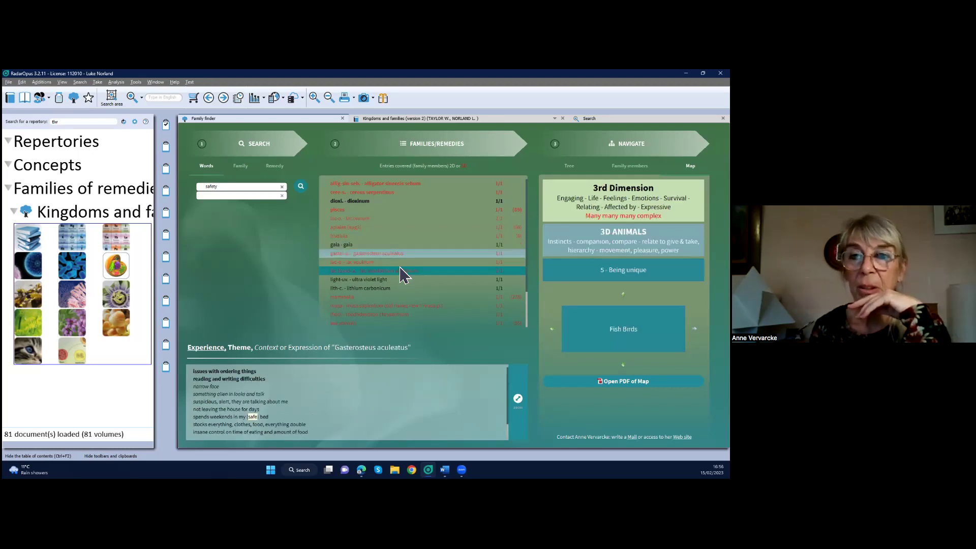
{"action": "left_click", "coordinate": [400, 264]}
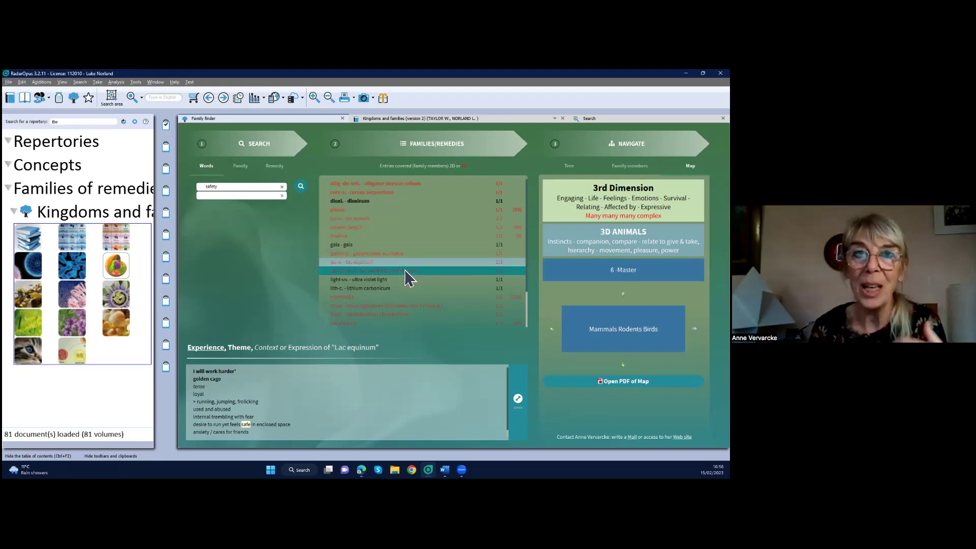
{"action": "left_click", "coordinate": [406, 271]}
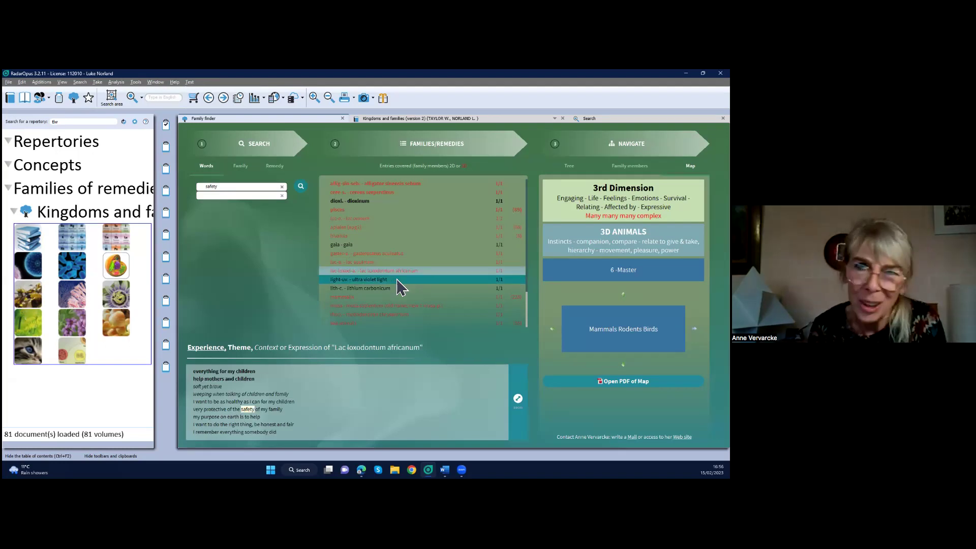
{"action": "left_click", "coordinate": [397, 280]}
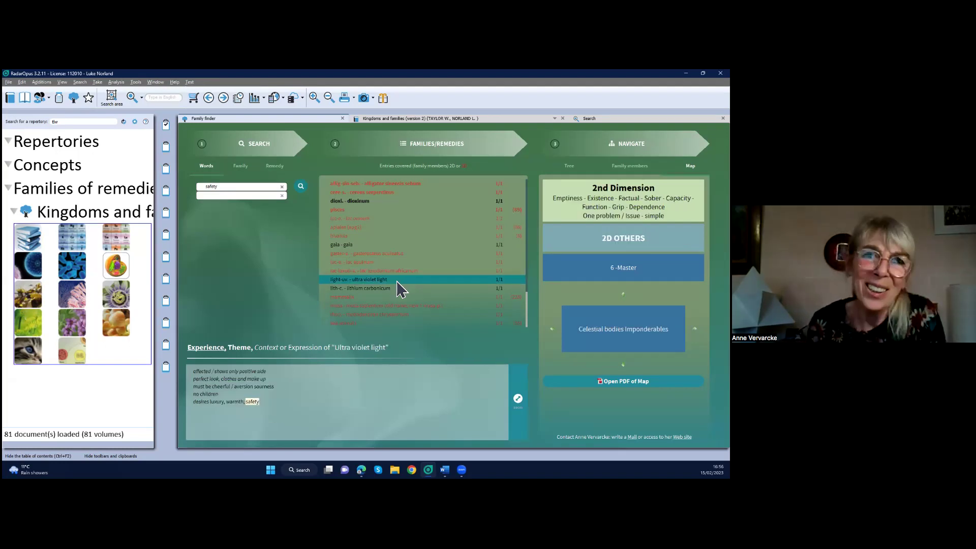
{"action": "left_click", "coordinate": [402, 288]}
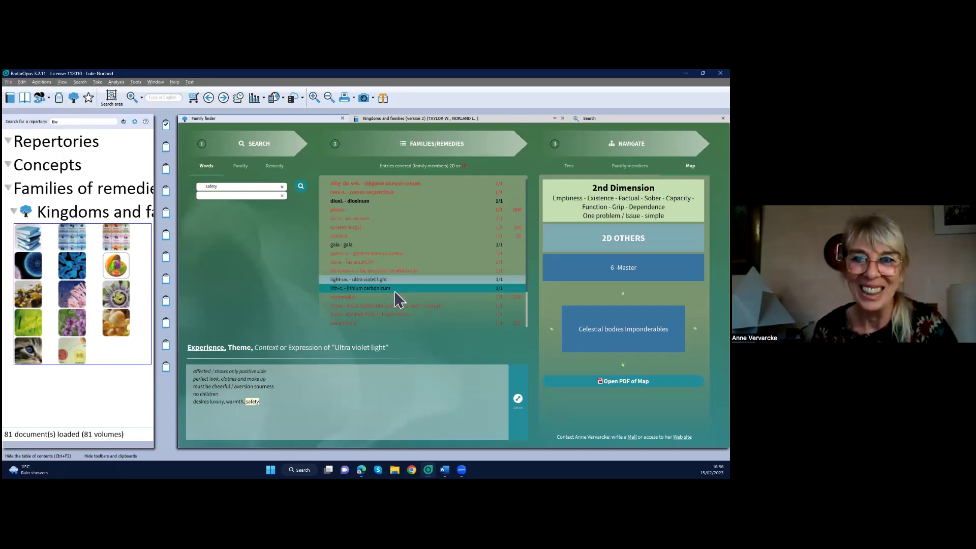
{"action": "left_click", "coordinate": [395, 298]}
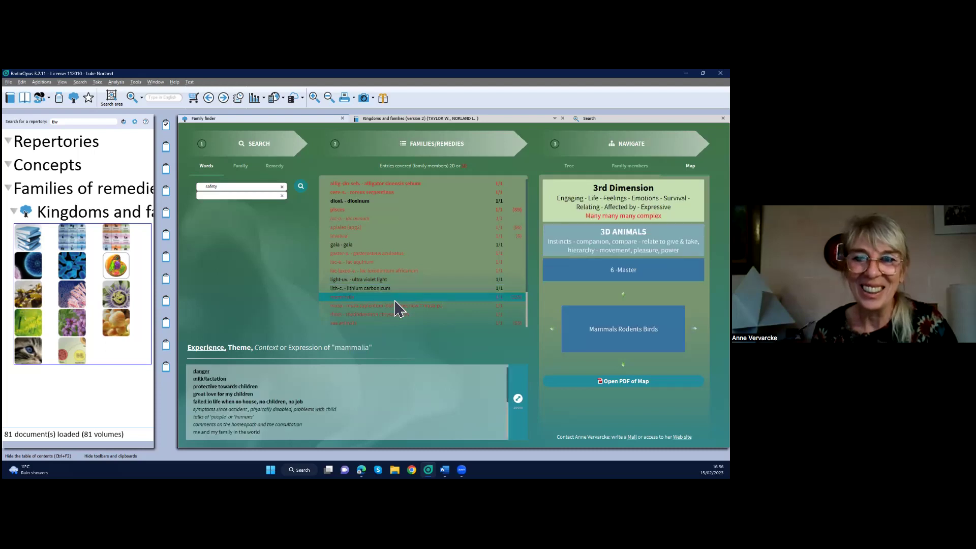
{"action": "scroll", "coordinate": [399, 397], "scroll_direction": "down", "scroll_amount": 3}
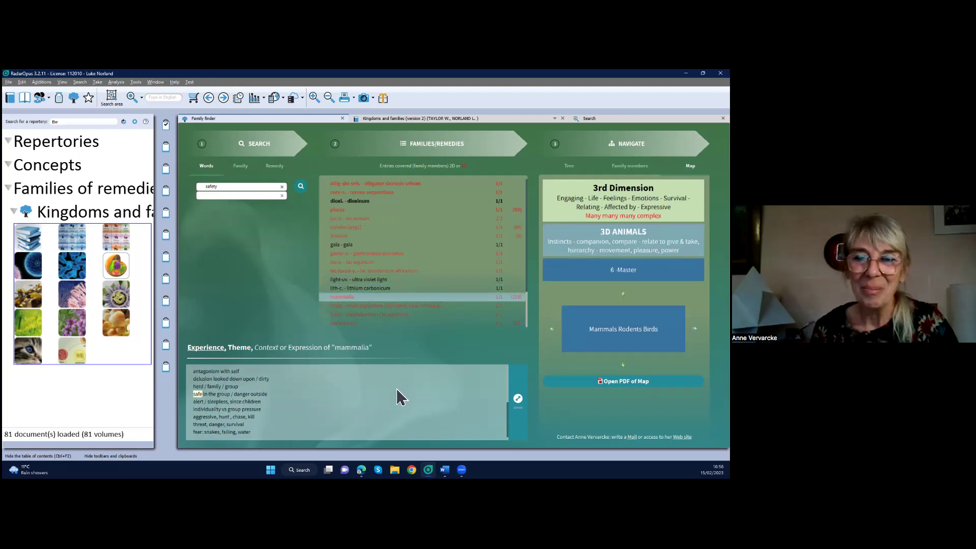
{"action": "scroll", "coordinate": [400, 396], "scroll_direction": "up", "scroll_amount": 3}
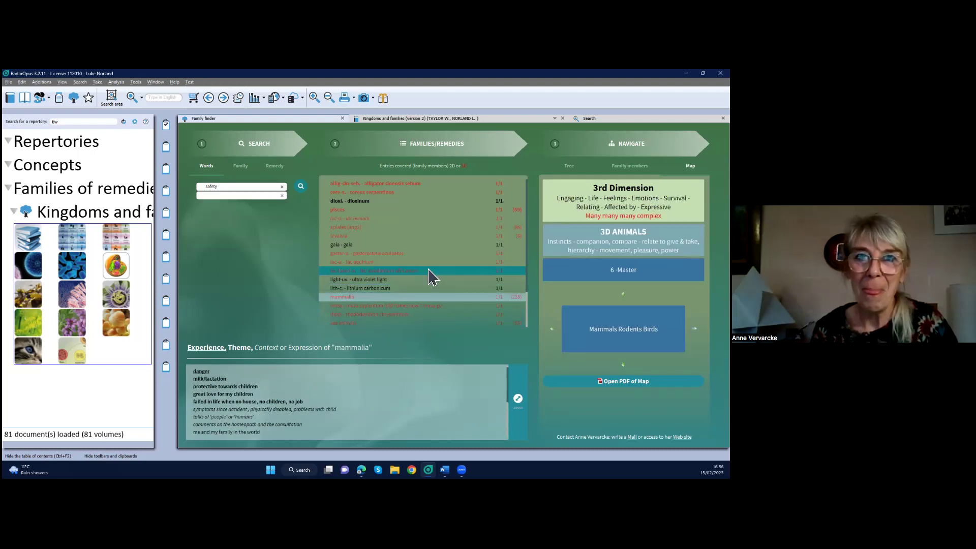
Search families for 'amphibia' instead of 'reptiles' and select Bufo rana.
{"action": "left_click", "coordinate": [241, 166]}
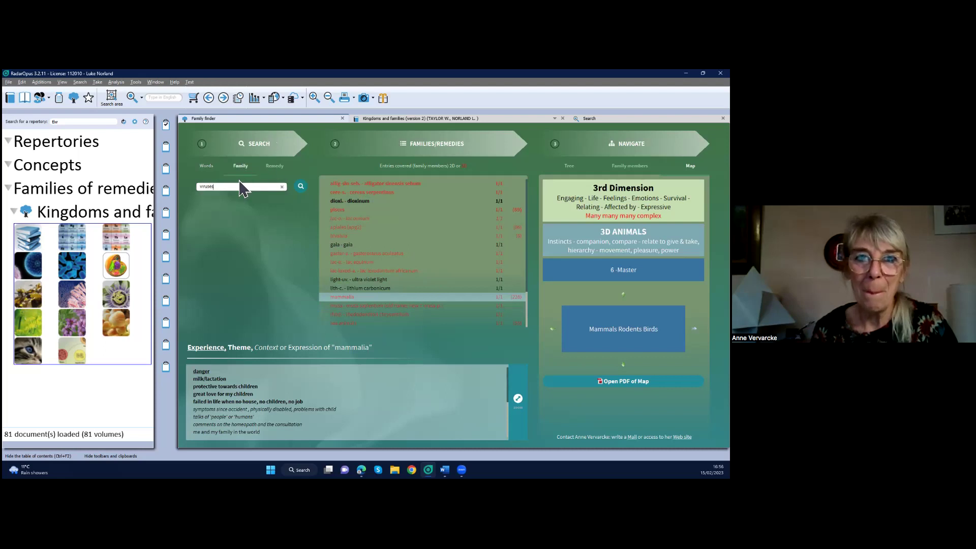
{"action": "left_click", "coordinate": [282, 187]}
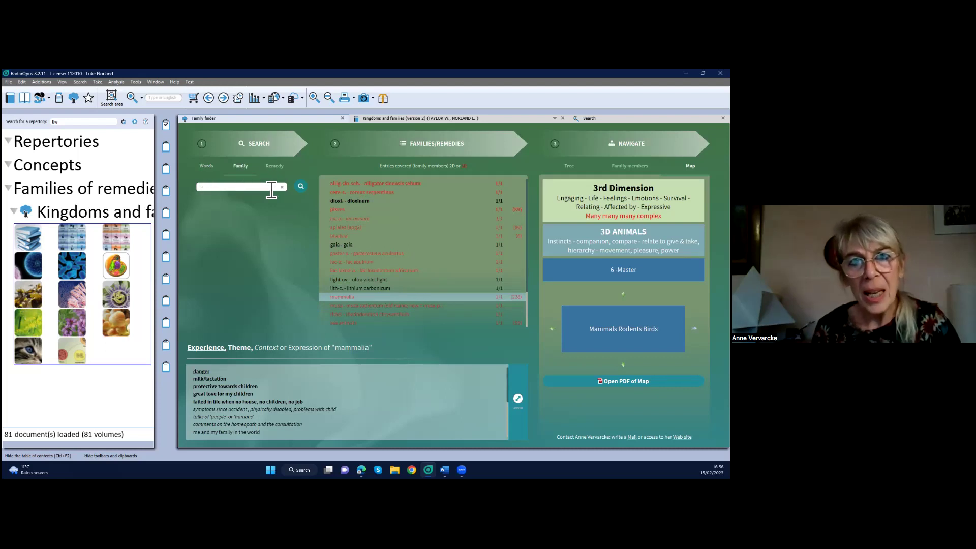
{"action": "type", "text": "rept"}
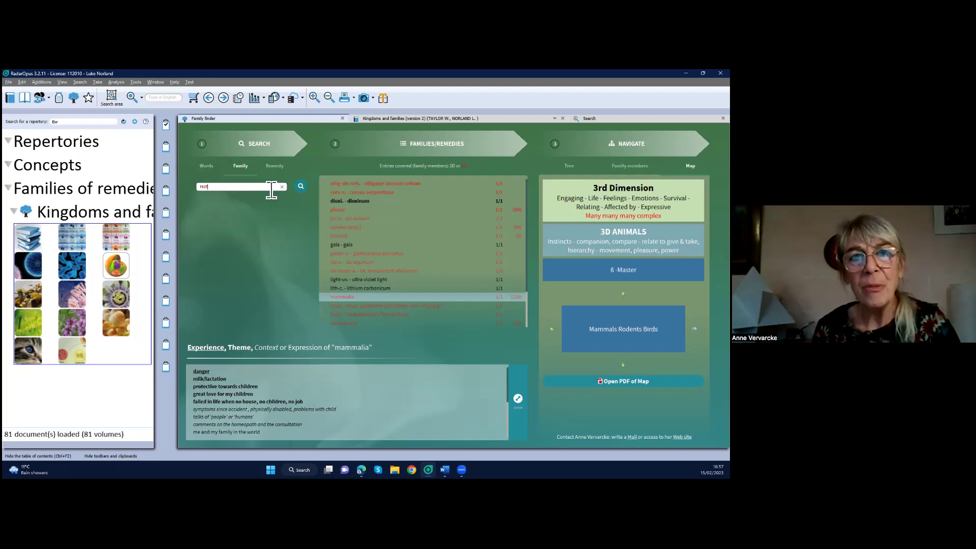
{"action": "type", "text": "iles"}
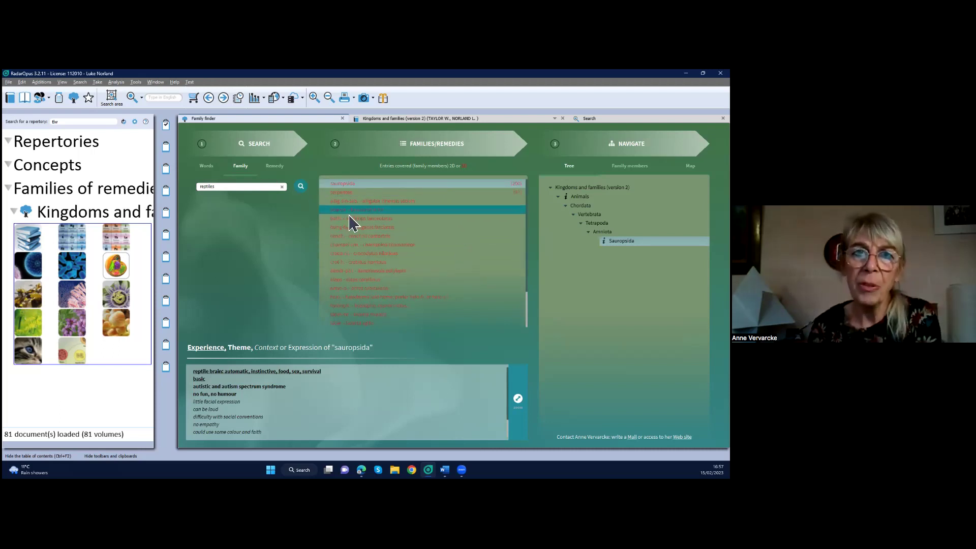
{"action": "left_click", "coordinate": [282, 187]}
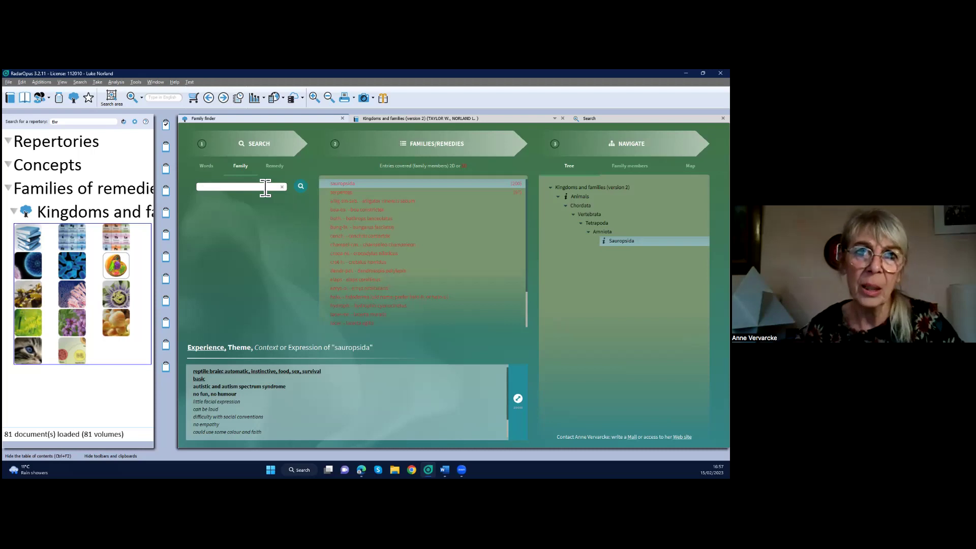
{"action": "type", "text": "amphib"}
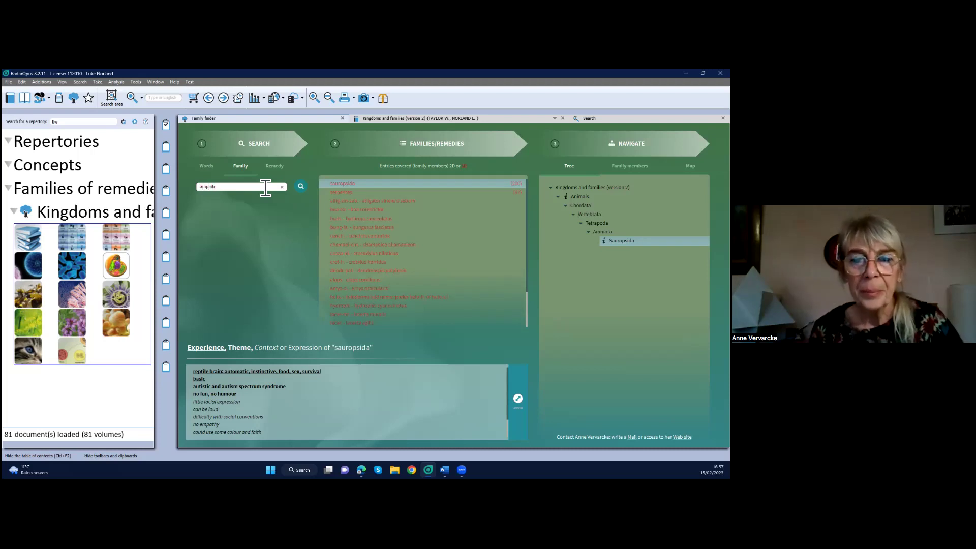
{"action": "type", "text": "ia"}
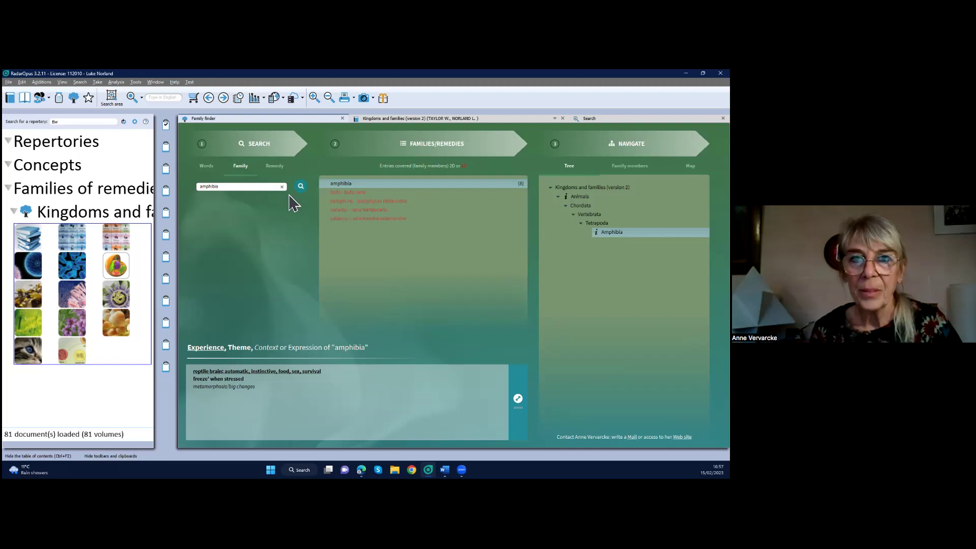
{"action": "left_click", "coordinate": [340, 195]}
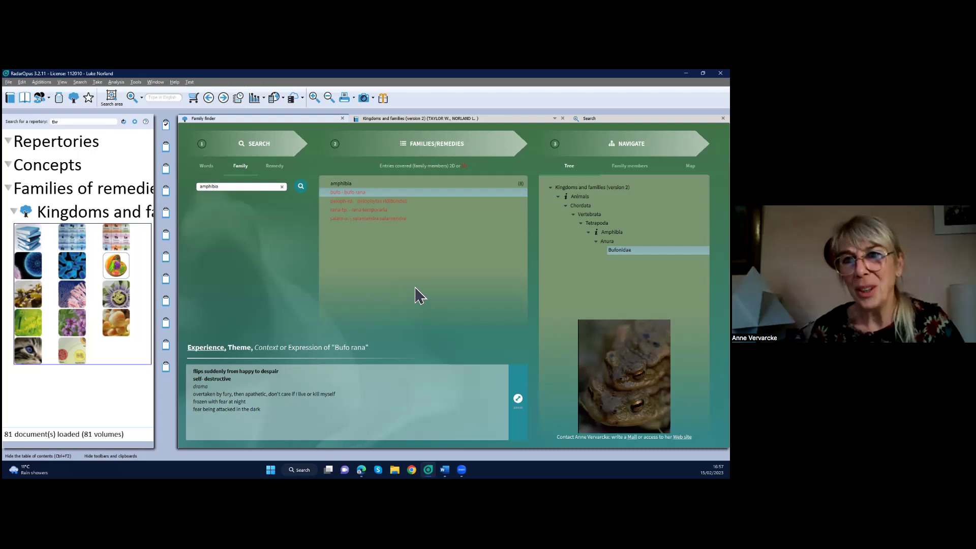
Read the enlarged experience themes of Bufo rana, then of the amphibia family.
{"action": "left_click", "coordinate": [518, 399]}
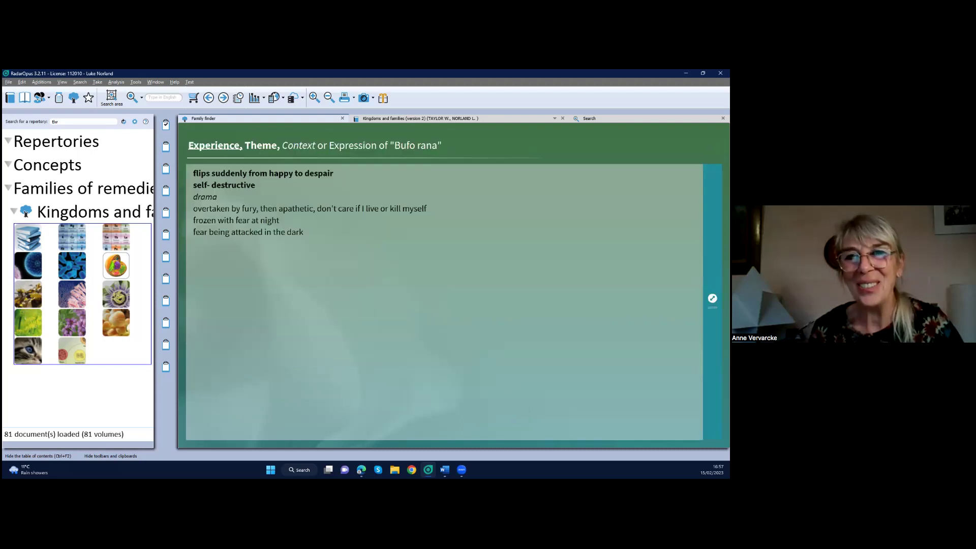
{"action": "left_click", "coordinate": [713, 299]}
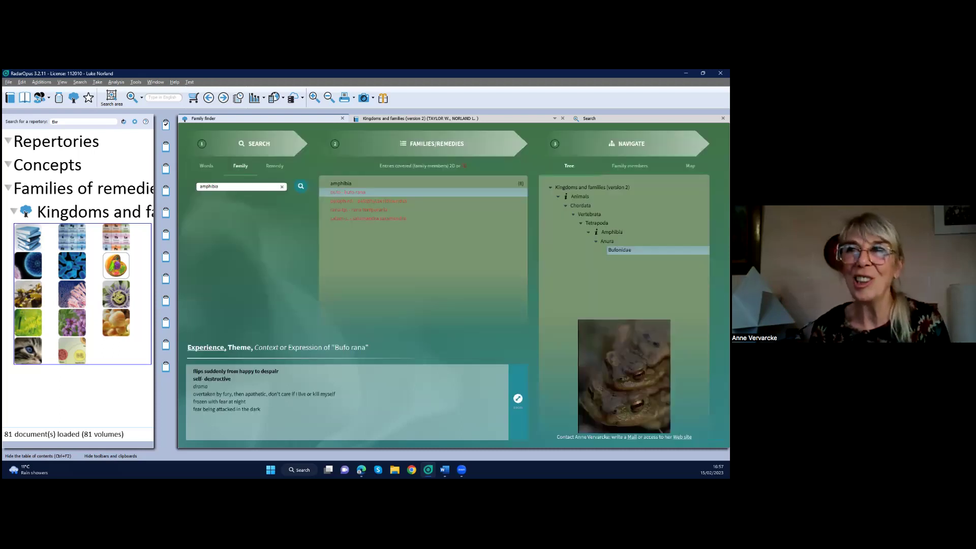
{"action": "left_click", "coordinate": [446, 184]}
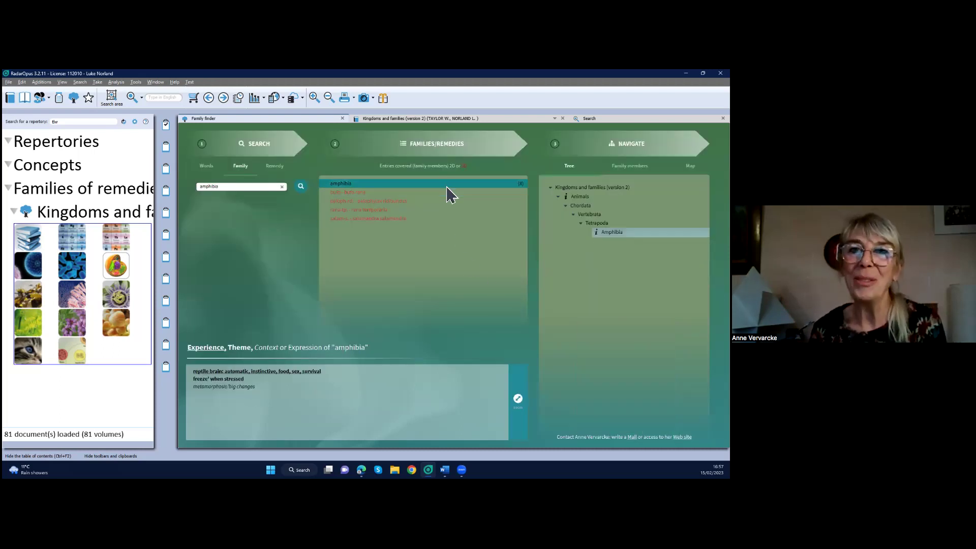
{"action": "left_click", "coordinate": [518, 399]}
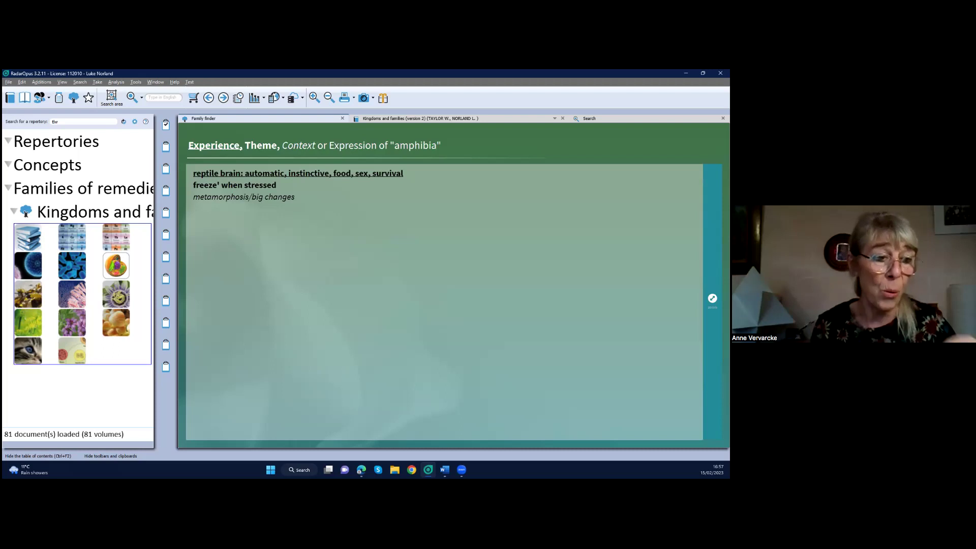
{"action": "left_click", "coordinate": [712, 299]}
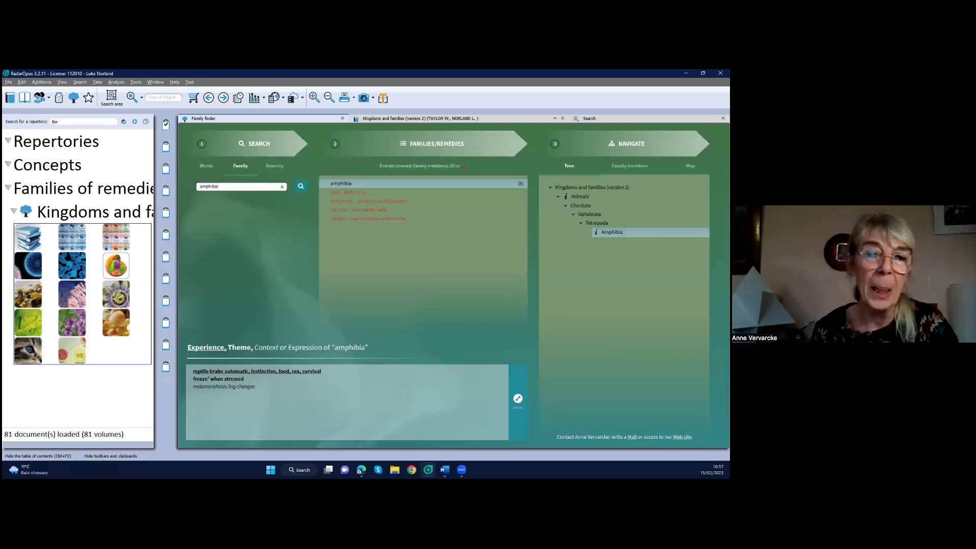
Show amphibia on the dimensions Map, checking Bufo rana and then amphibia.
{"action": "left_click", "coordinate": [691, 166]}
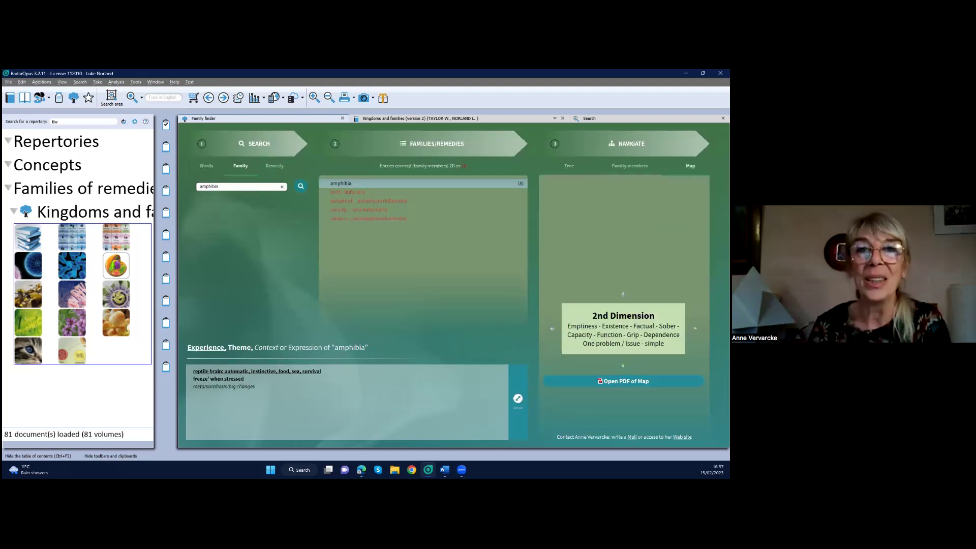
{"action": "left_click", "coordinate": [478, 197]}
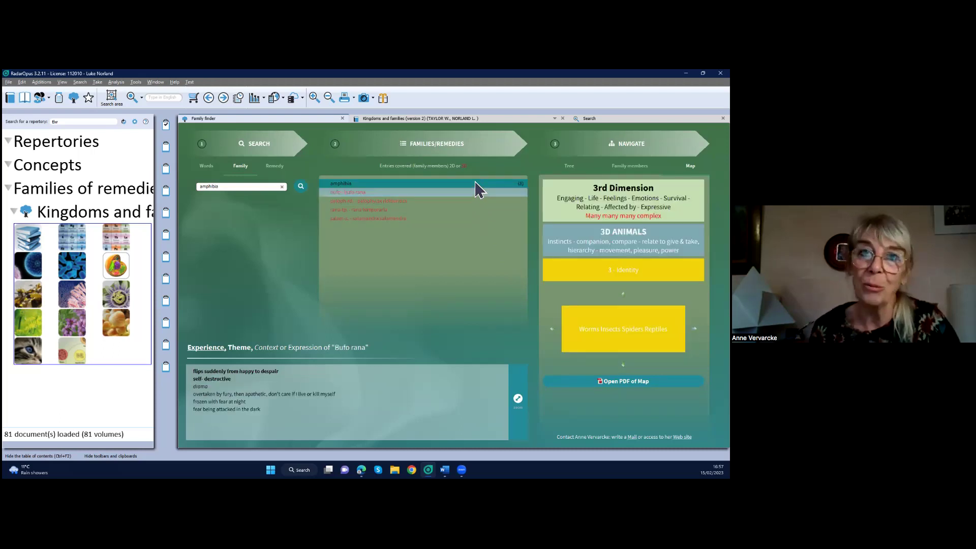
{"action": "left_click", "coordinate": [476, 183]}
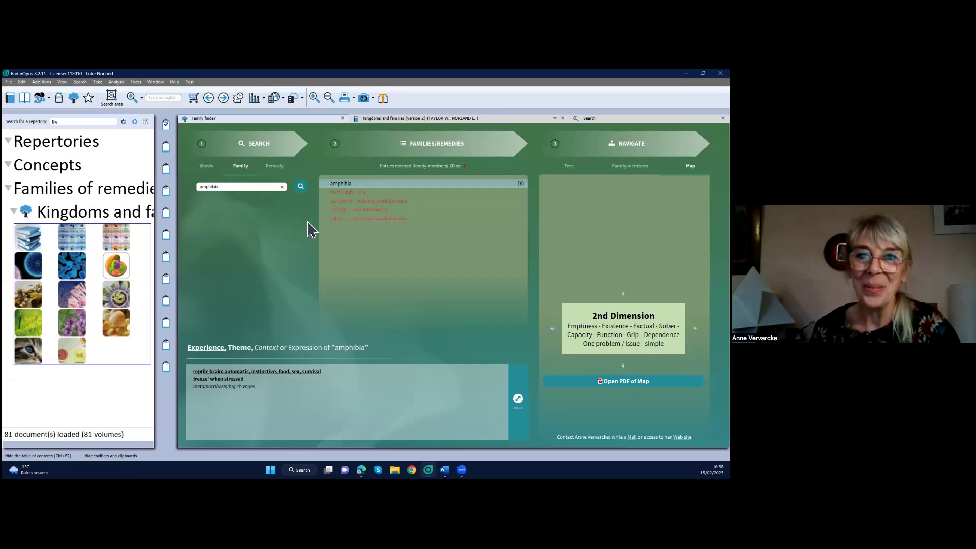
Search families for 'celestial bodies' and read its themes in the enlarged Experience panel.
{"action": "left_click", "coordinate": [280, 187]}
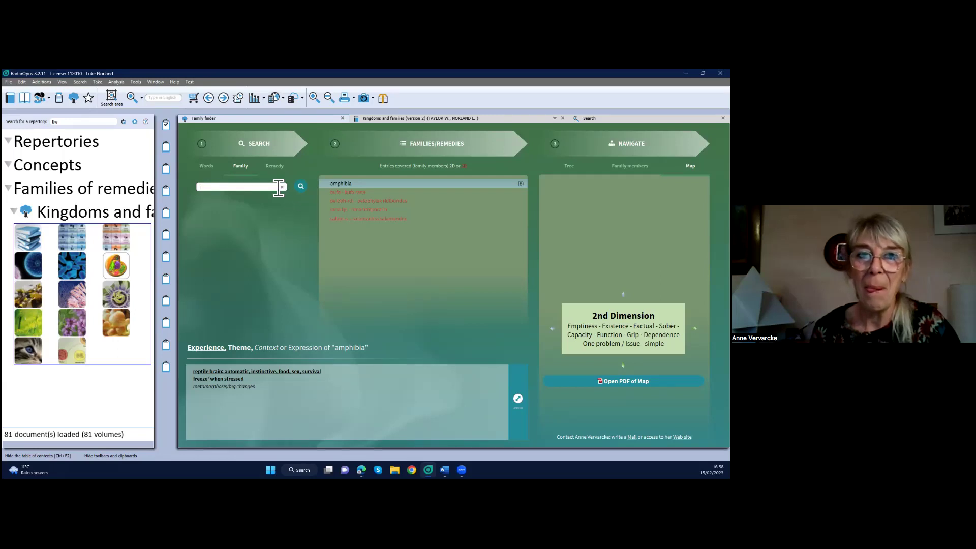
{"action": "type", "text": "celestial"}
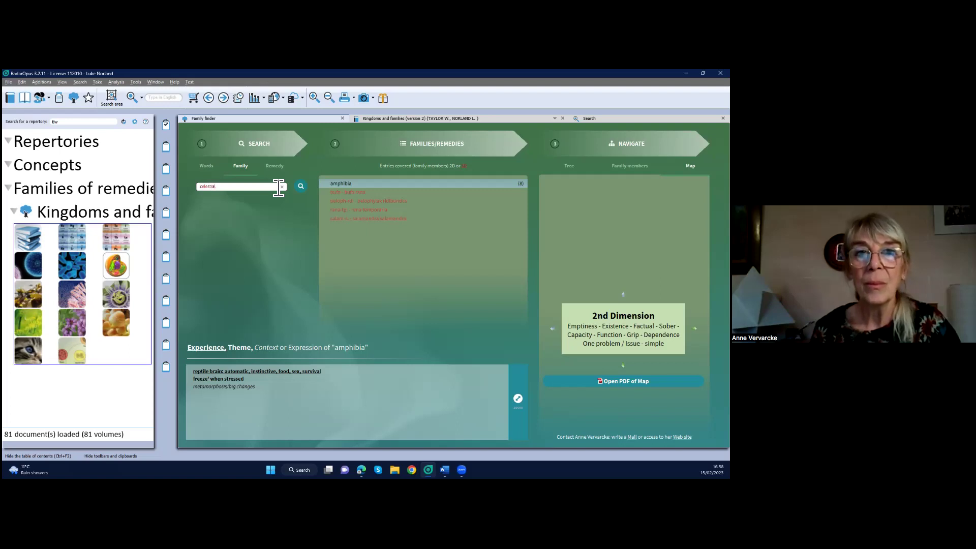
{"action": "type", "text": " bodies"}
{"action": "key", "text": "Return"}
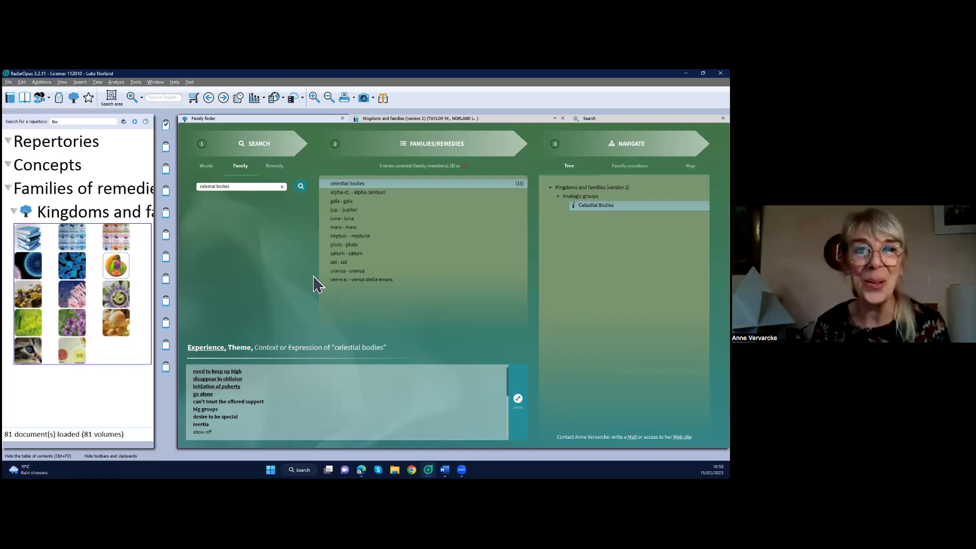
{"action": "left_click", "coordinate": [518, 399]}
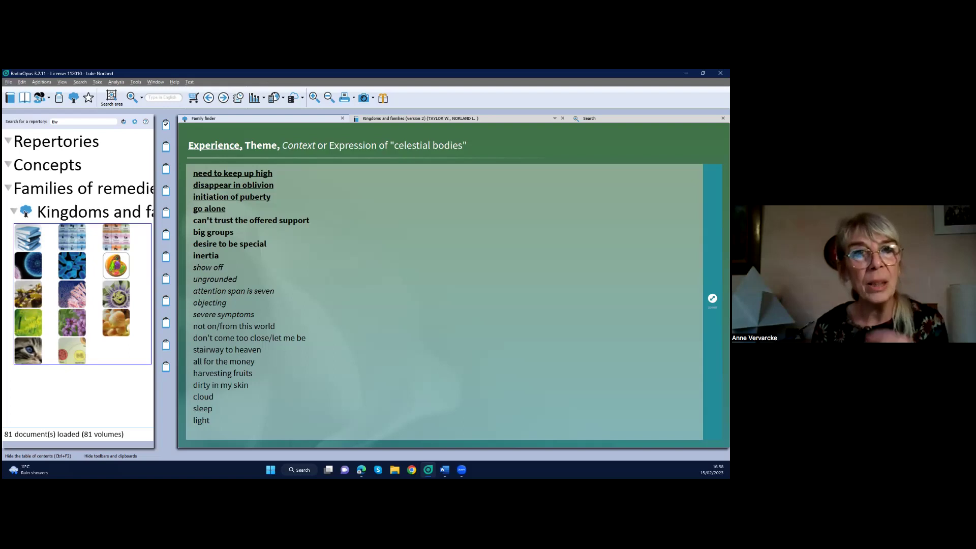
{"action": "left_click", "coordinate": [713, 298]}
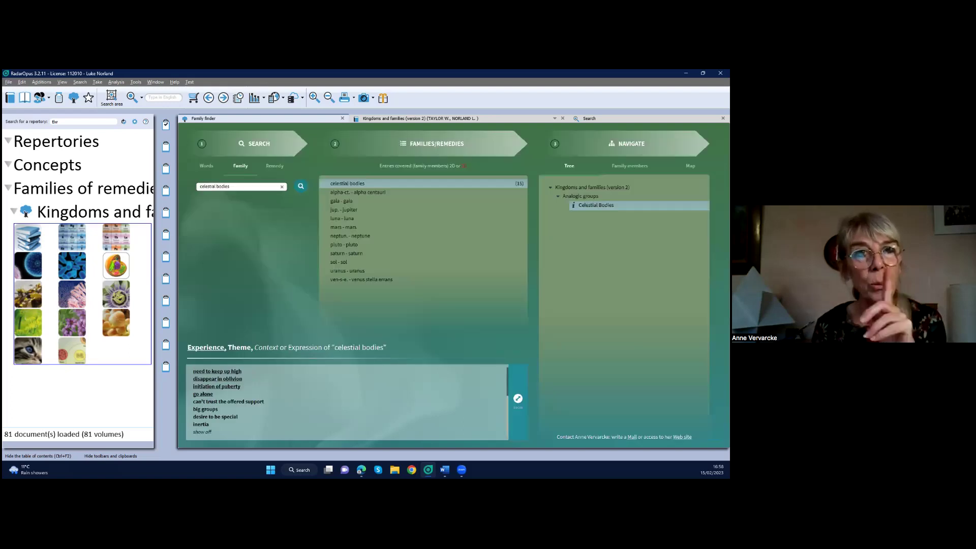
Read Saturn's experience themes in the enlarged Experience panel.
{"action": "left_click", "coordinate": [430, 255]}
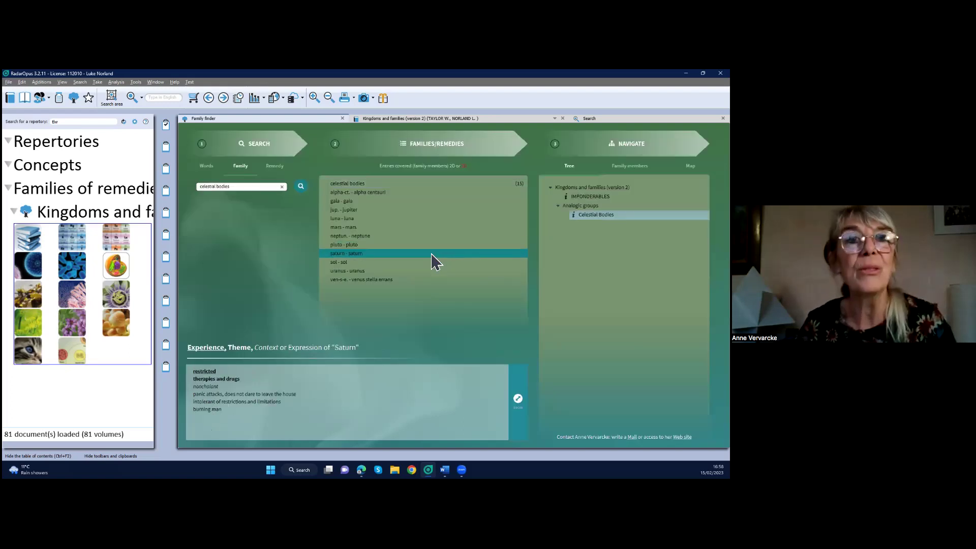
{"action": "left_click", "coordinate": [518, 399]}
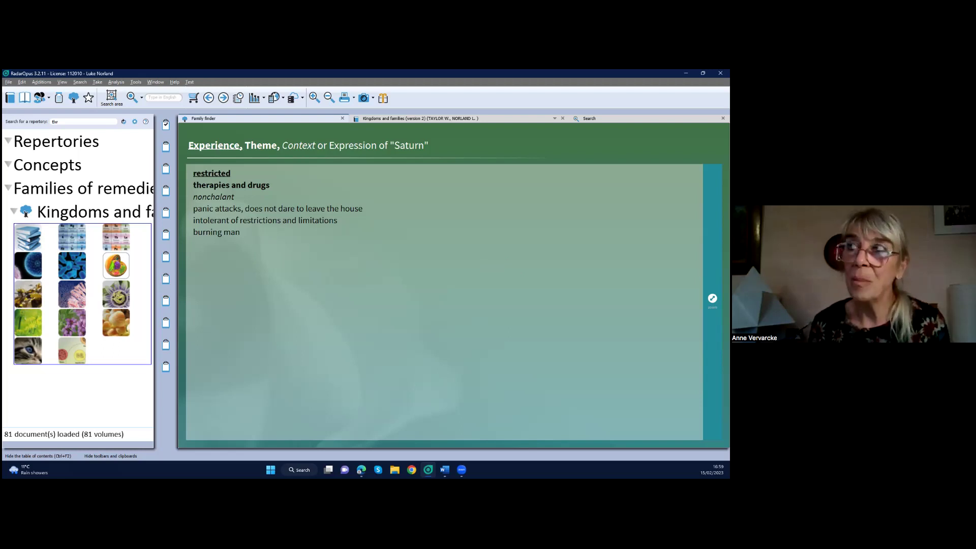
{"action": "key", "text": "Escape"}
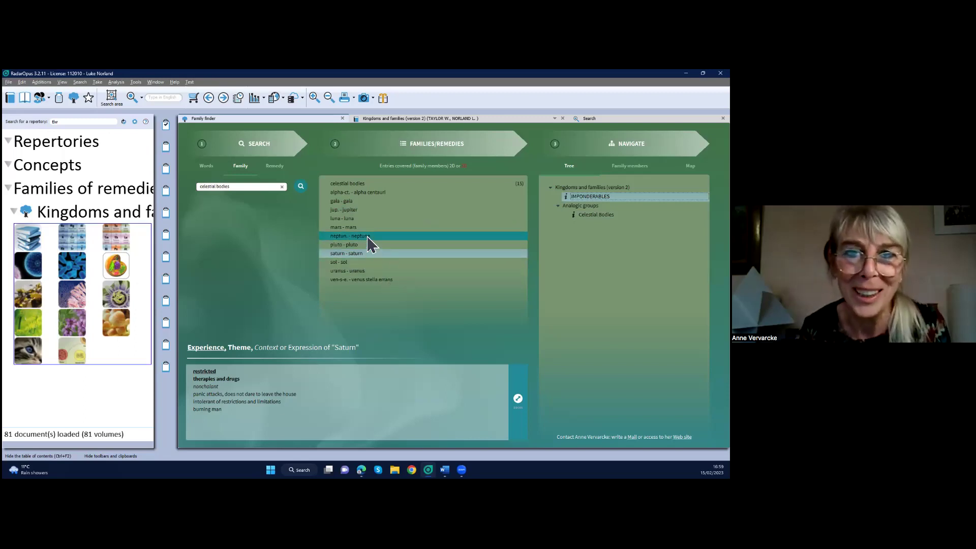
Read the Venus stella errans experience themes in the enlarged Experience panel.
{"action": "left_click", "coordinate": [372, 280]}
{"action": "left_click", "coordinate": [517, 398]}
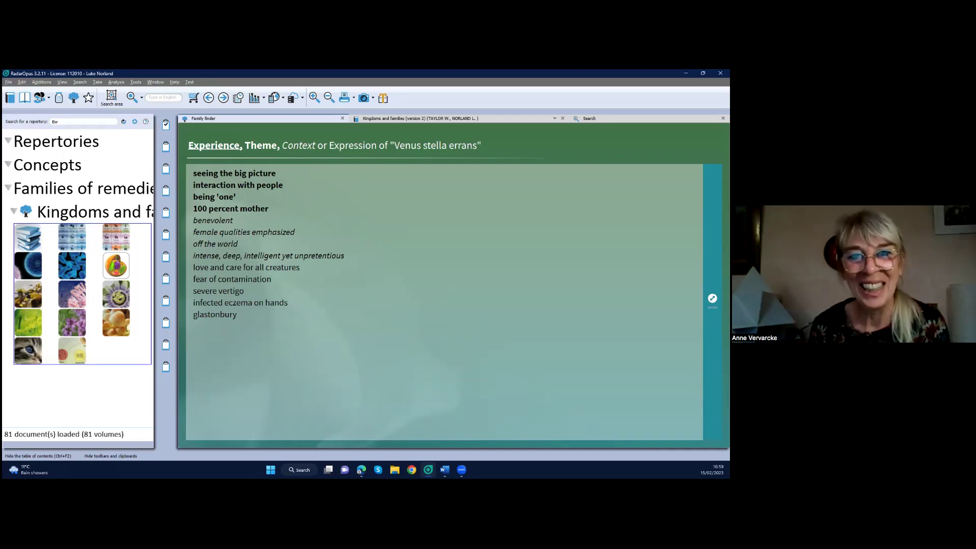
{"action": "left_click", "coordinate": [518, 338]}
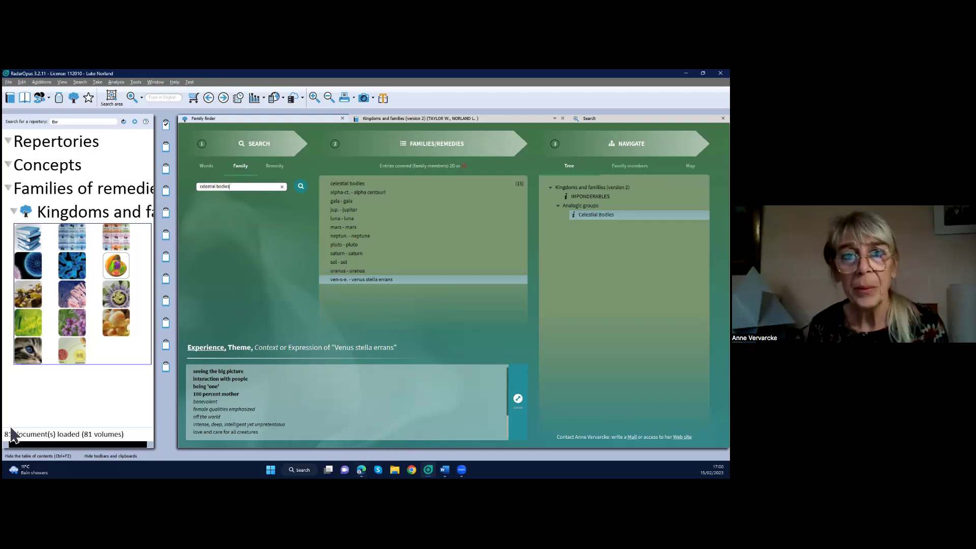
Switch to the Homeopathic Families map PDF in Microsoft Edge.
{"action": "left_click", "coordinate": [361, 470]}
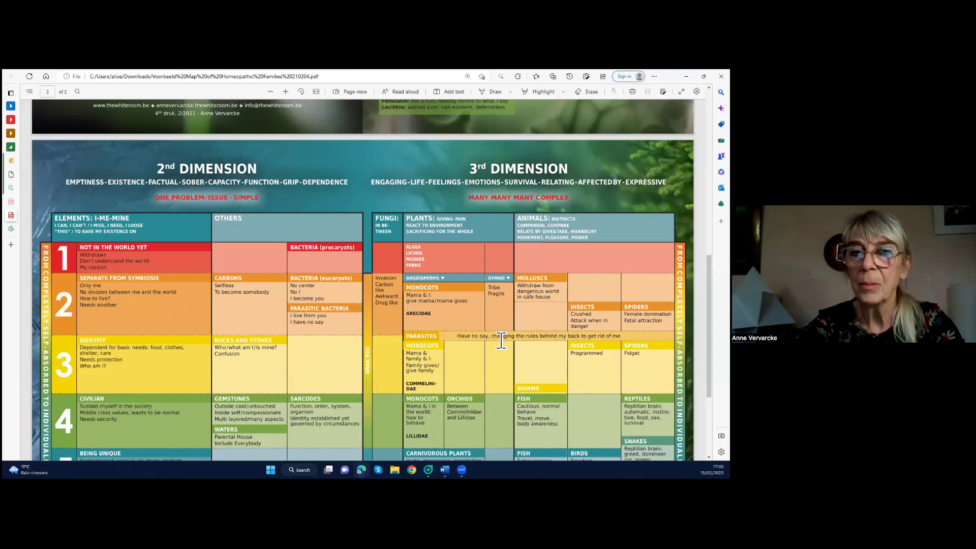
{"action": "key", "text": "ctrl+shift+Tab"}
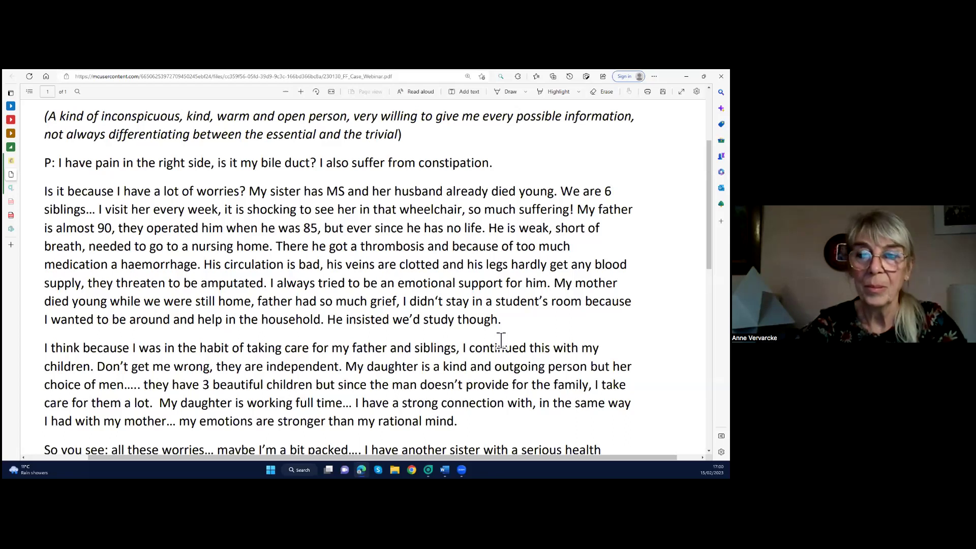
{"action": "scroll", "coordinate": [378, 280], "scroll_direction": "up", "scroll_amount": 1}
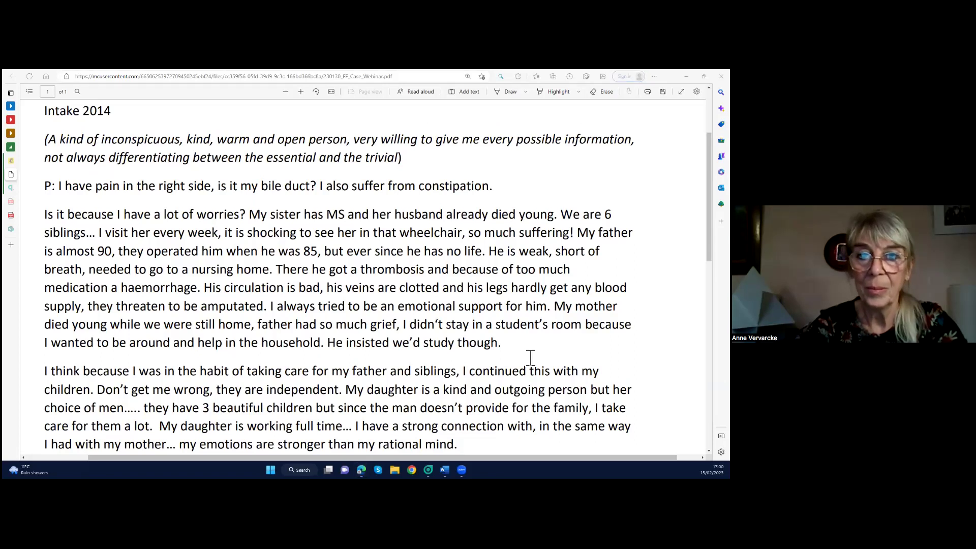
{"action": "left_click", "coordinate": [503, 359]}
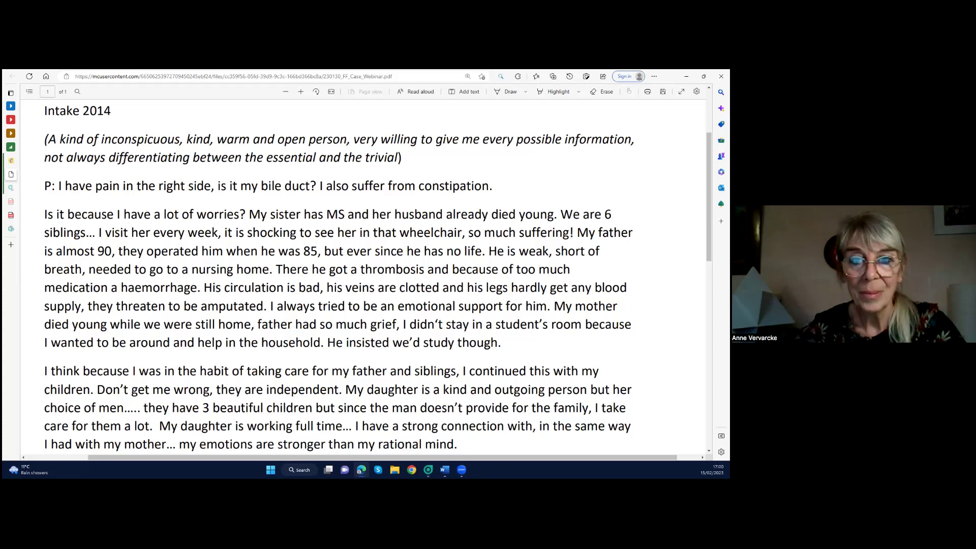
{"action": "scroll", "coordinate": [364, 274], "scroll_direction": "down", "scroll_amount": 2}
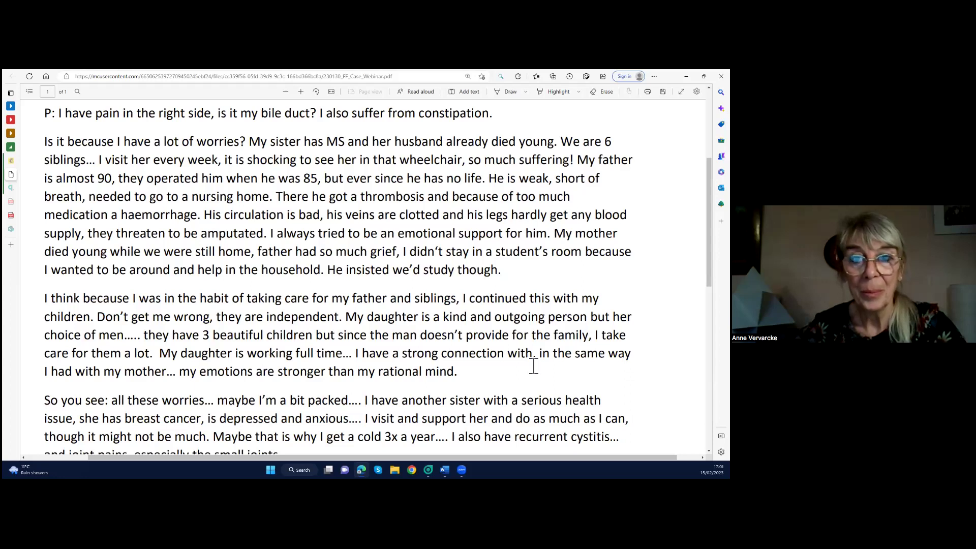
{"action": "scroll", "coordinate": [458, 351], "scroll_direction": "down", "scroll_amount": 3}
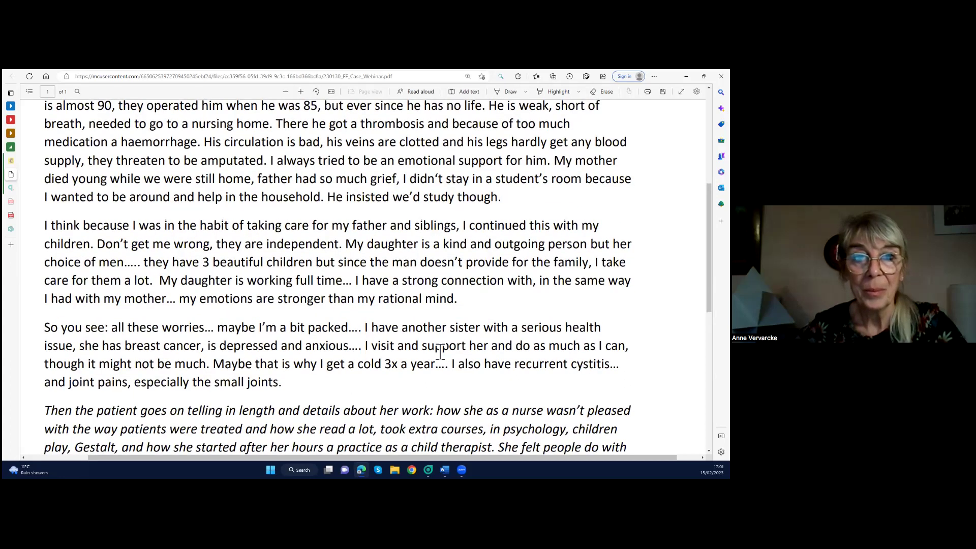
{"action": "scroll", "coordinate": [437, 358], "scroll_direction": "up", "scroll_amount": 3}
{"action": "scroll", "coordinate": [505, 397], "scroll_direction": "down", "scroll_amount": 3}
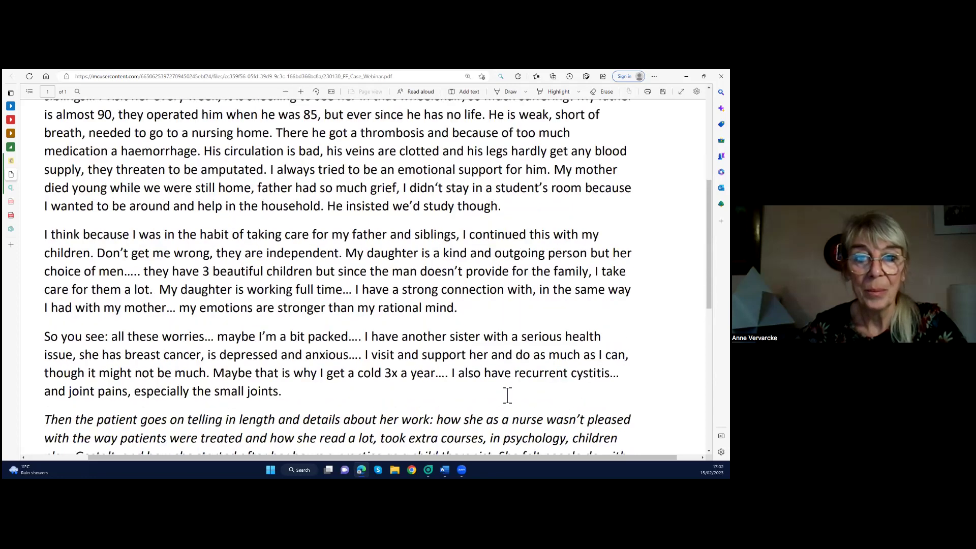
{"action": "scroll", "coordinate": [508, 396], "scroll_direction": "down", "scroll_amount": 3}
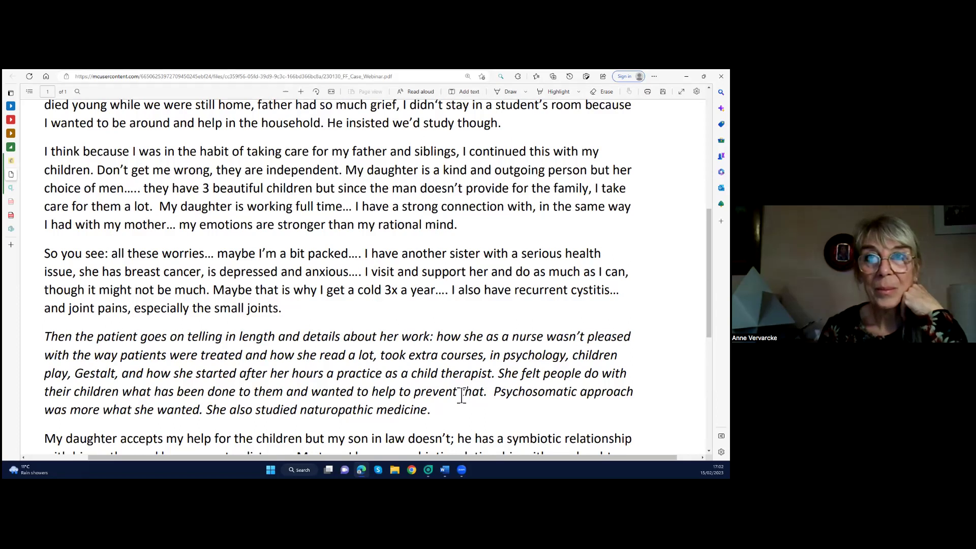
{"action": "scroll", "coordinate": [461, 395], "scroll_direction": "down", "scroll_amount": 2}
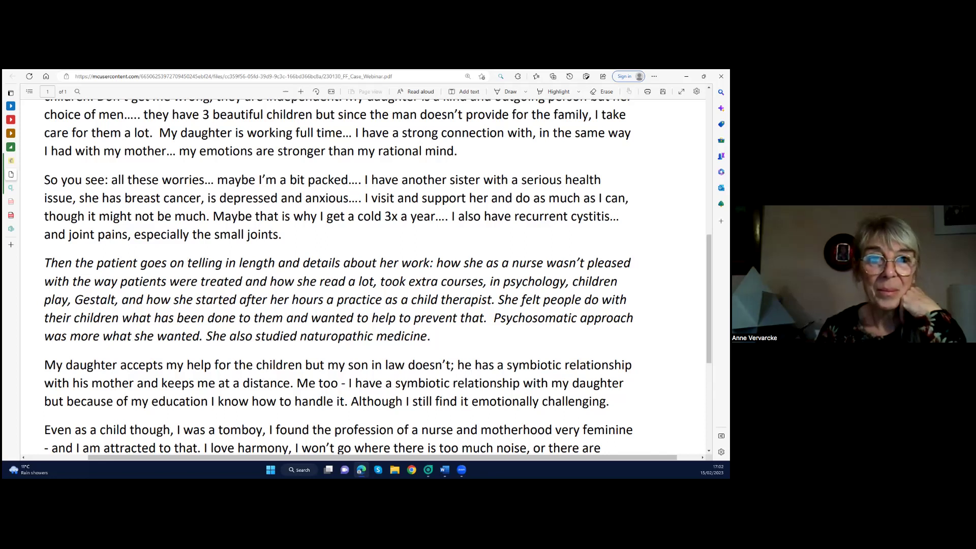
{"action": "scroll", "coordinate": [378, 277], "scroll_direction": "down", "scroll_amount": 2}
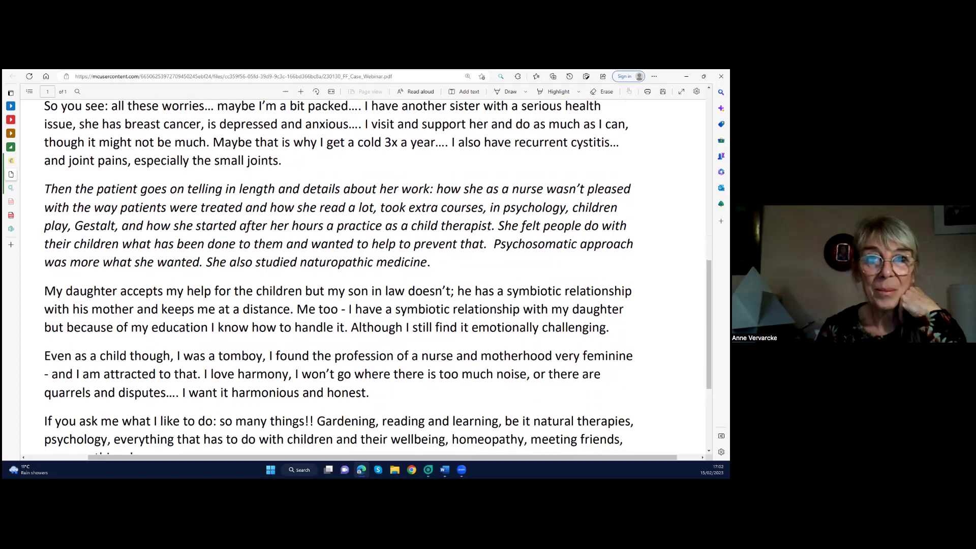
{"action": "scroll", "coordinate": [377, 277], "scroll_direction": "down", "scroll_amount": 2}
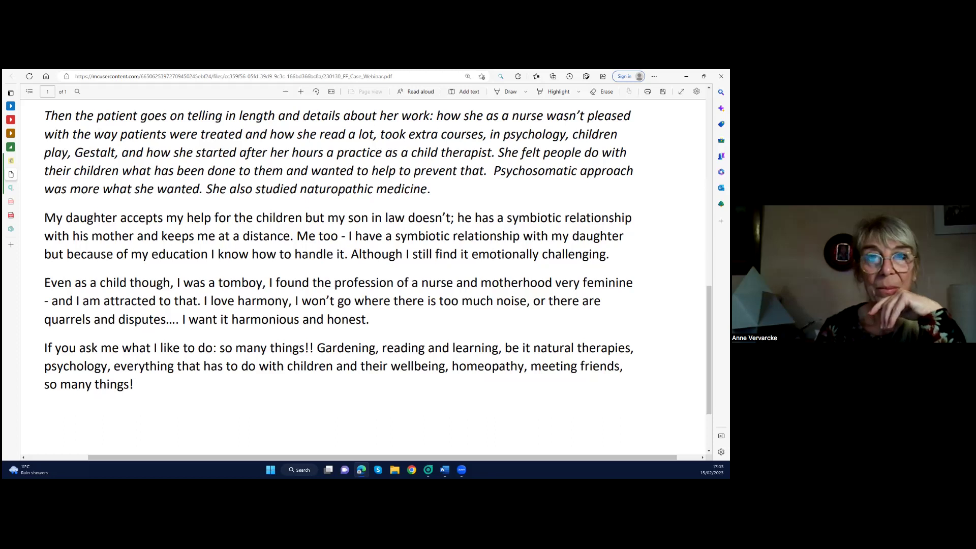
{"action": "scroll", "coordinate": [377, 261], "scroll_direction": "down", "scroll_amount": 3}
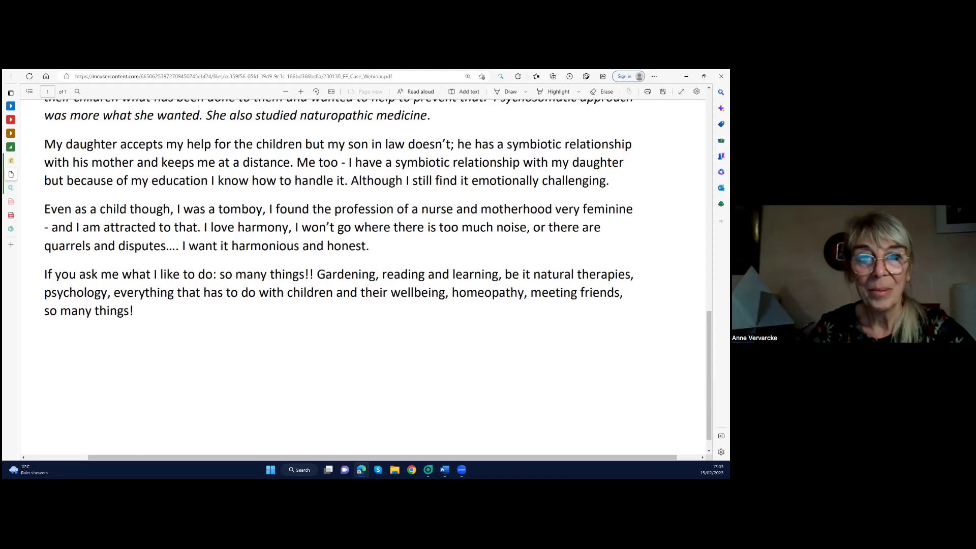
{"action": "scroll", "coordinate": [366, 279], "scroll_direction": "down", "scroll_amount": 1}
{"action": "scroll", "coordinate": [366, 280], "scroll_direction": "up", "scroll_amount": 3}
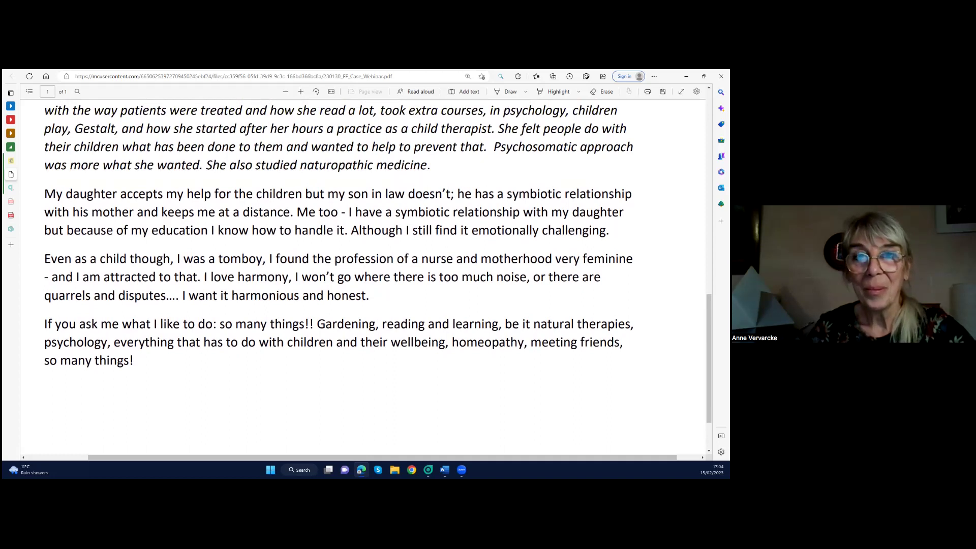
{"action": "scroll", "coordinate": [366, 264], "scroll_direction": "up", "scroll_amount": 3}
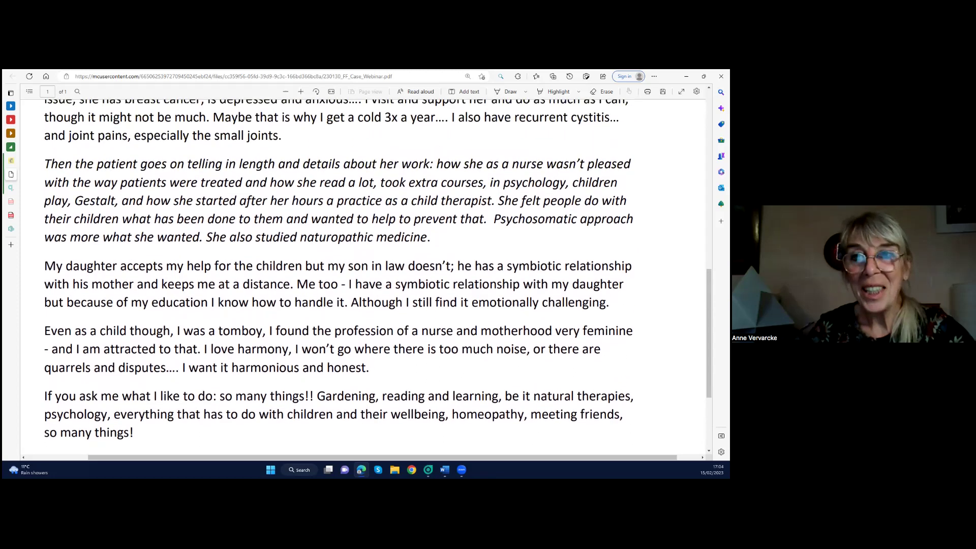
{"action": "scroll", "coordinate": [367, 274], "scroll_direction": "up", "scroll_amount": 3}
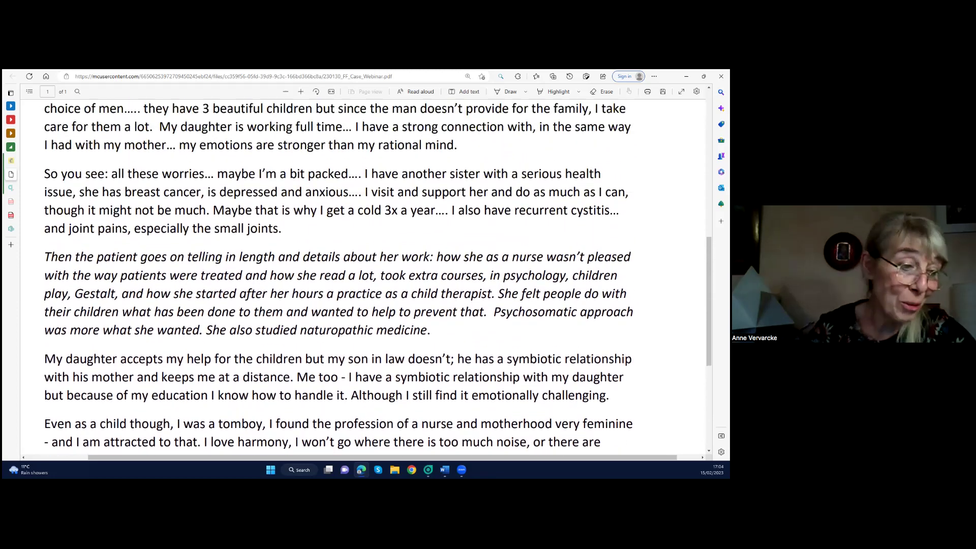
{"action": "scroll", "coordinate": [366, 274], "scroll_direction": "up", "scroll_amount": 1}
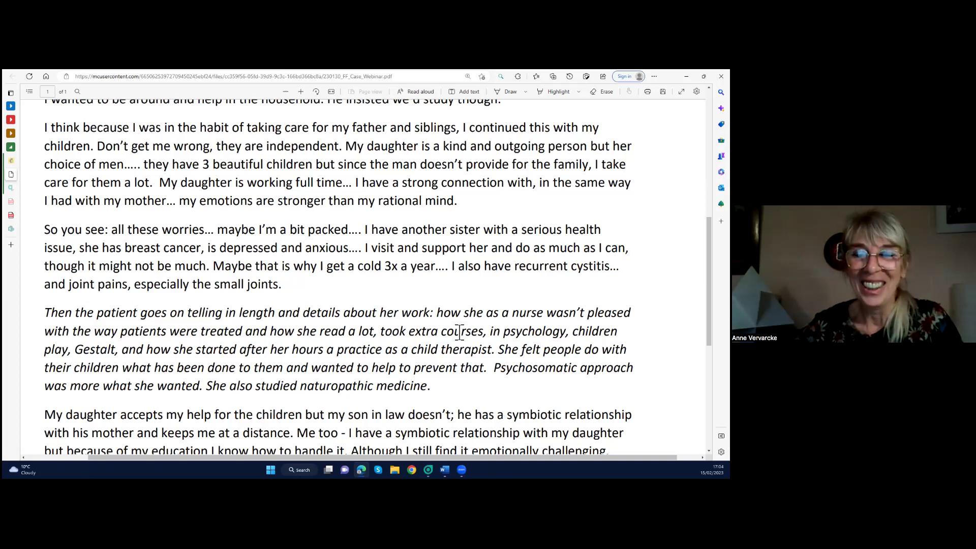
{"action": "scroll", "coordinate": [460, 333], "scroll_direction": "up", "scroll_amount": 3}
{"action": "scroll", "coordinate": [460, 333], "scroll_direction": "up", "scroll_amount": 2}
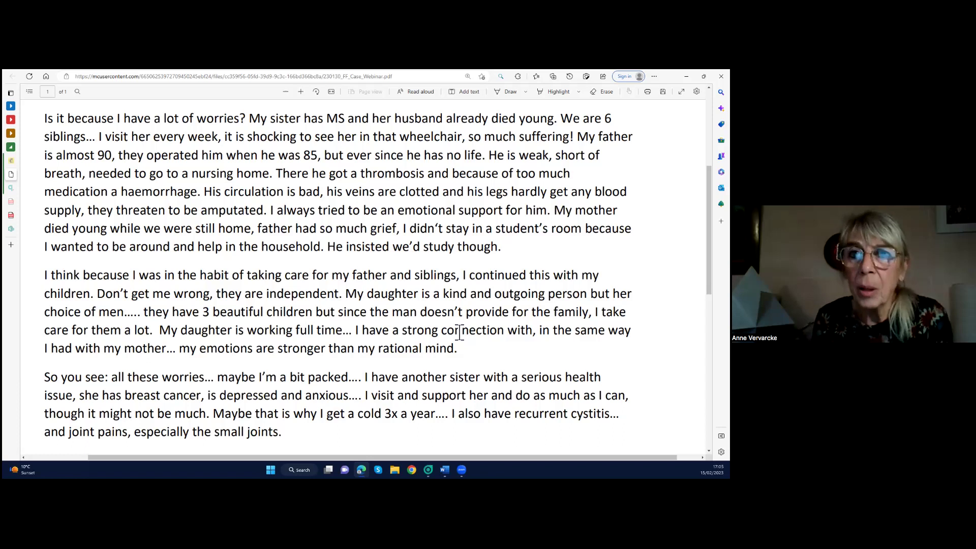
{"action": "scroll", "coordinate": [356, 254], "scroll_direction": "up", "scroll_amount": 3}
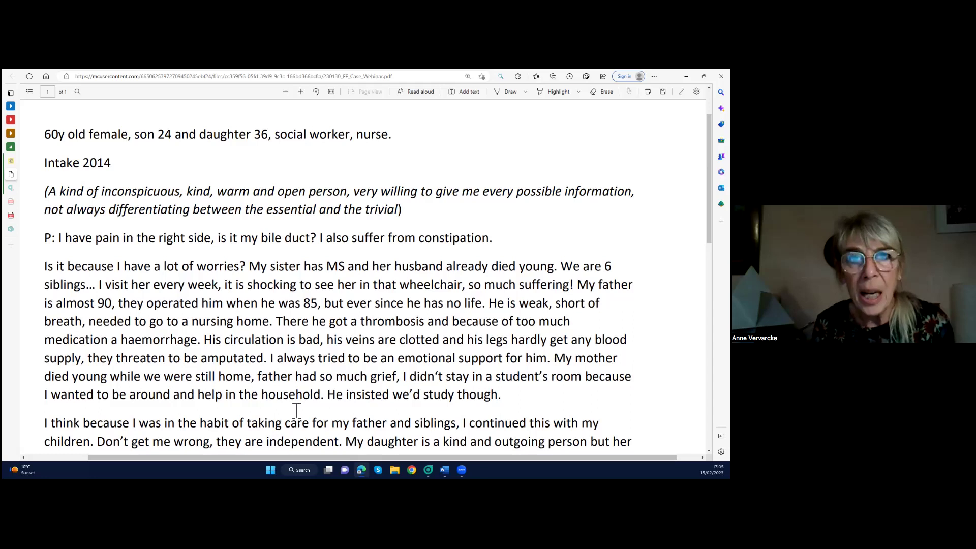
Switch to the Voorbeeld Map PDF tab and briefly select its 3rd Dimension subtitle.
{"action": "left_click", "coordinate": [20, 213]}
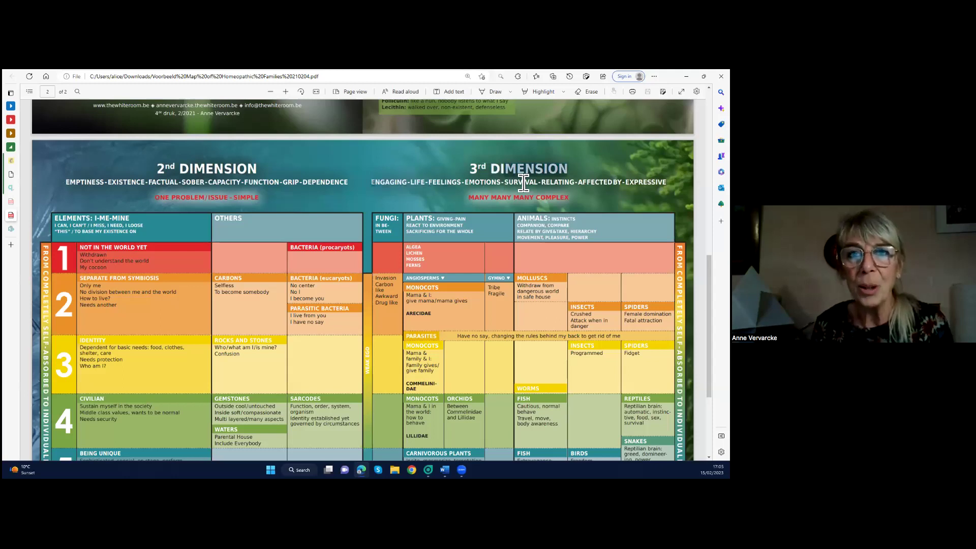
{"action": "left_click_drag", "start_coordinate": [532, 183], "coordinate": [666, 183]}
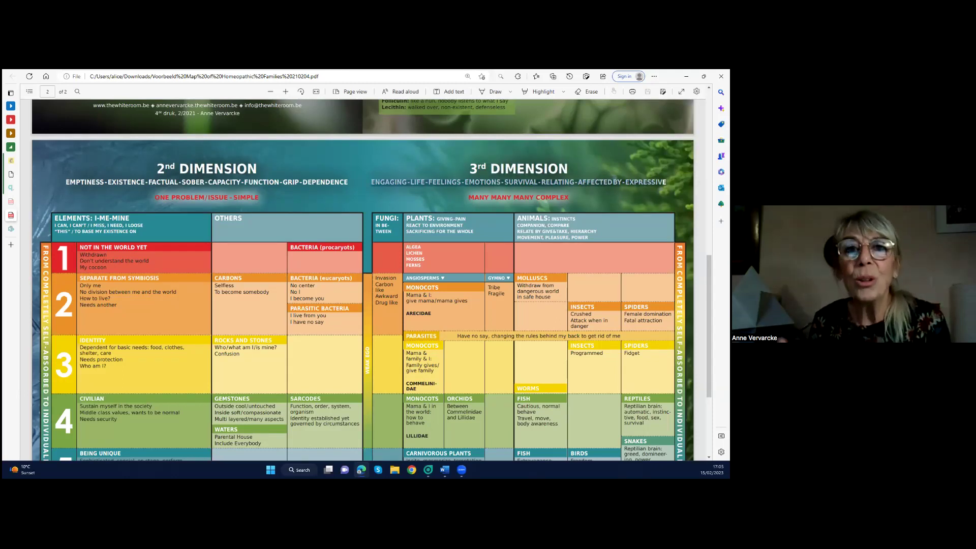
{"action": "left_click", "coordinate": [414, 201]}
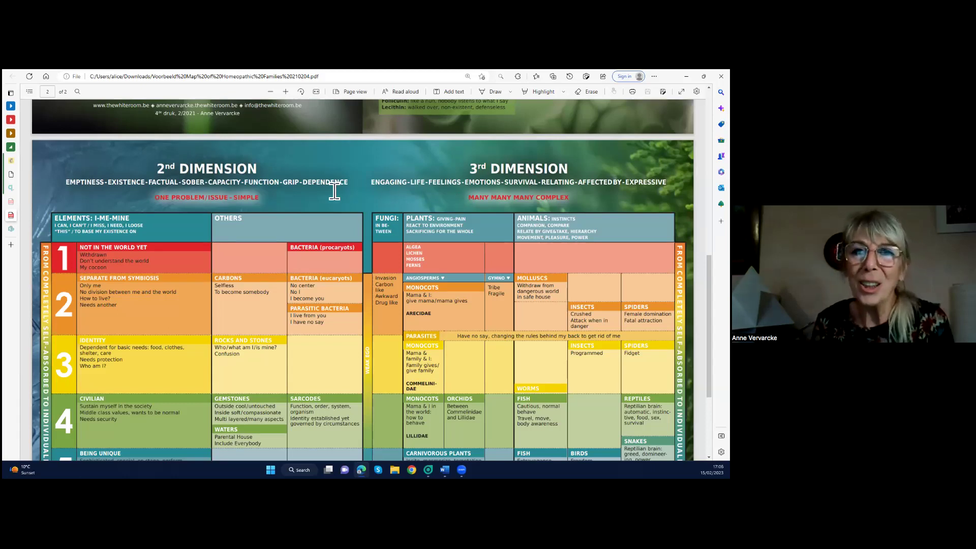
{"action": "mouse_move", "coordinate": [14, 224]}
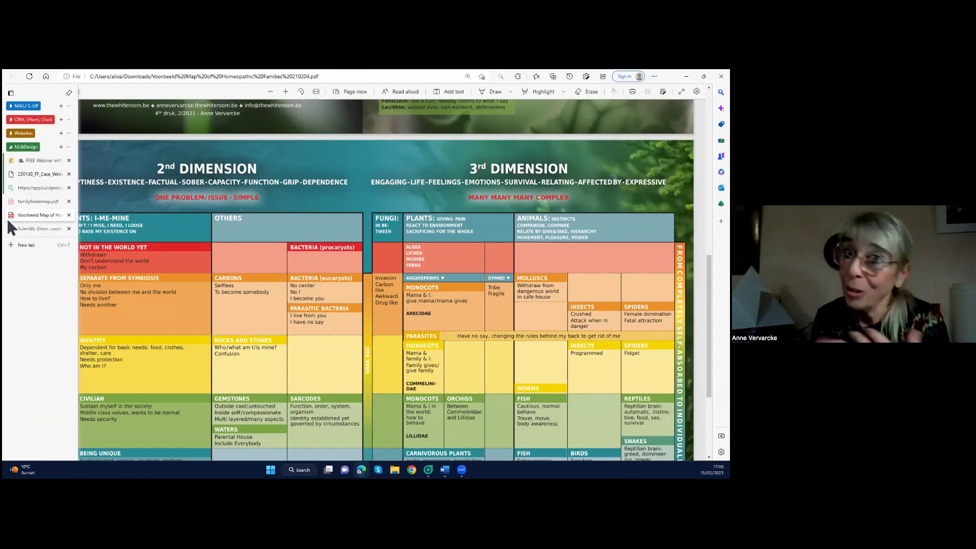
Return to the 230130_FF_Case_Webinar PDF and scroll down through the case.
{"action": "left_click", "coordinate": [24, 175]}
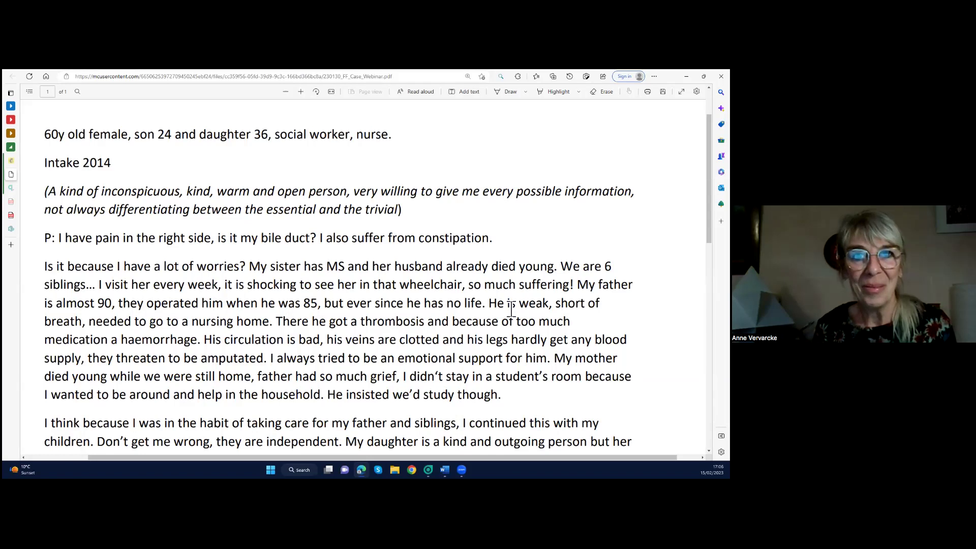
{"action": "scroll", "coordinate": [501, 343], "scroll_direction": "down", "scroll_amount": 2}
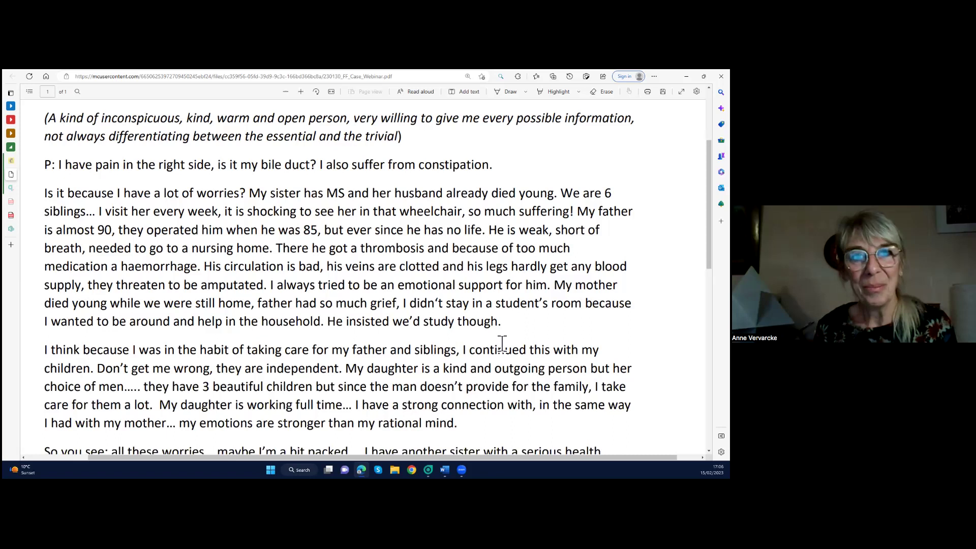
{"action": "scroll", "coordinate": [502, 344], "scroll_direction": "down", "scroll_amount": 2}
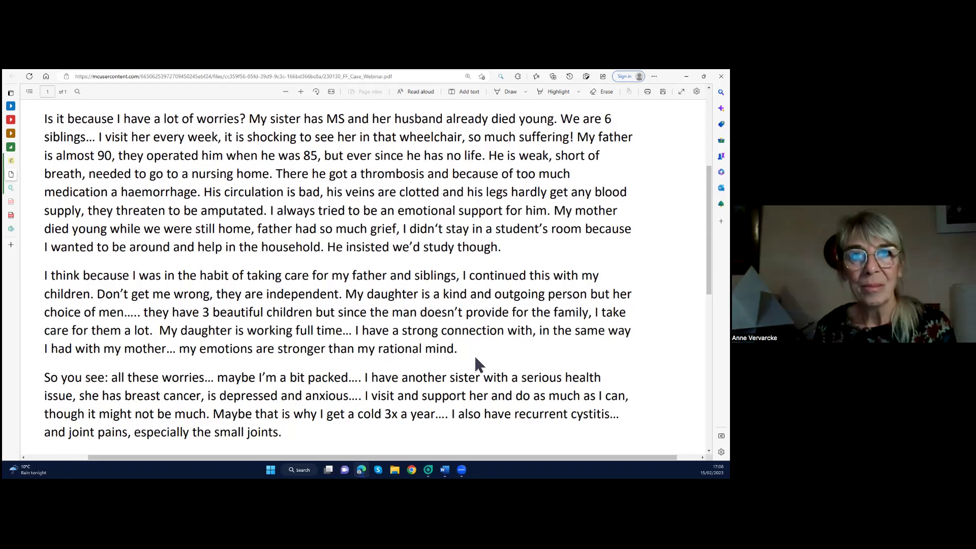
{"action": "scroll", "coordinate": [475, 355], "scroll_direction": "down", "scroll_amount": 2}
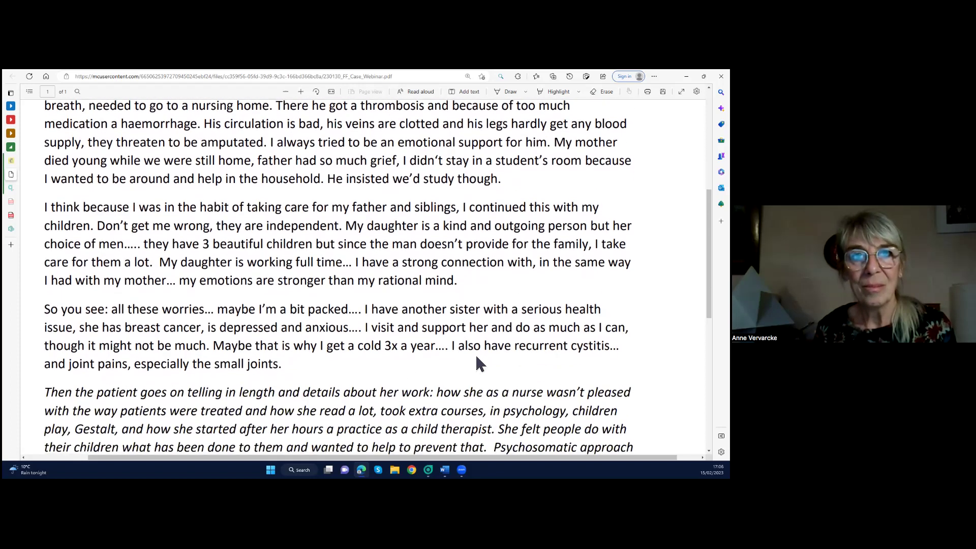
{"action": "scroll", "coordinate": [477, 357], "scroll_direction": "down", "scroll_amount": 3}
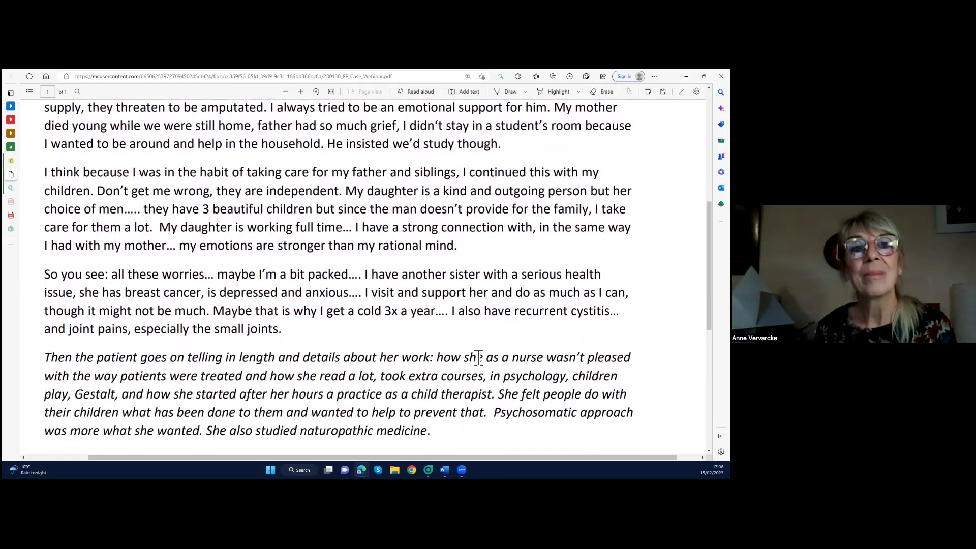
{"action": "scroll", "coordinate": [479, 357], "scroll_direction": "down", "scroll_amount": 2}
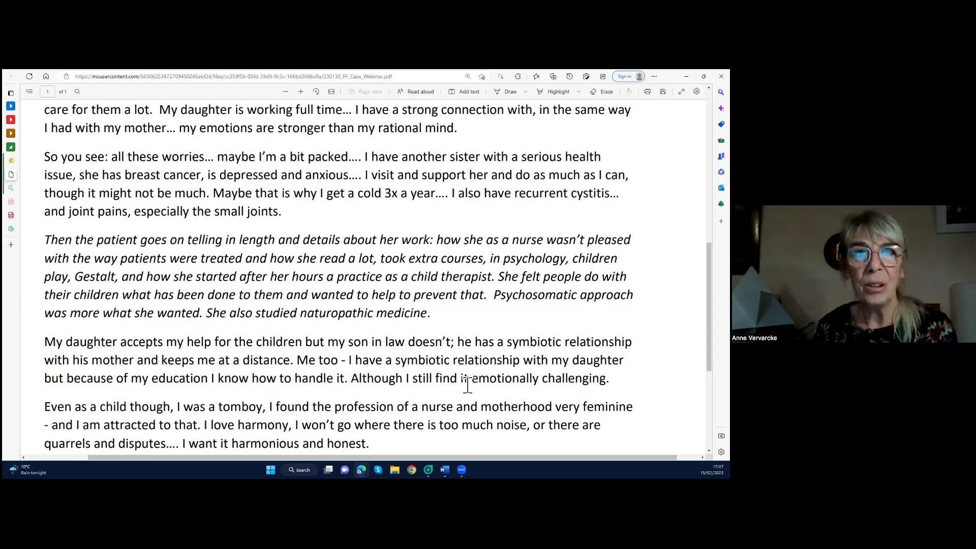
Word-search care, family and children, then read Cymbopogon citratus's themes enlarged.
{"action": "left_click", "coordinate": [428, 470]}
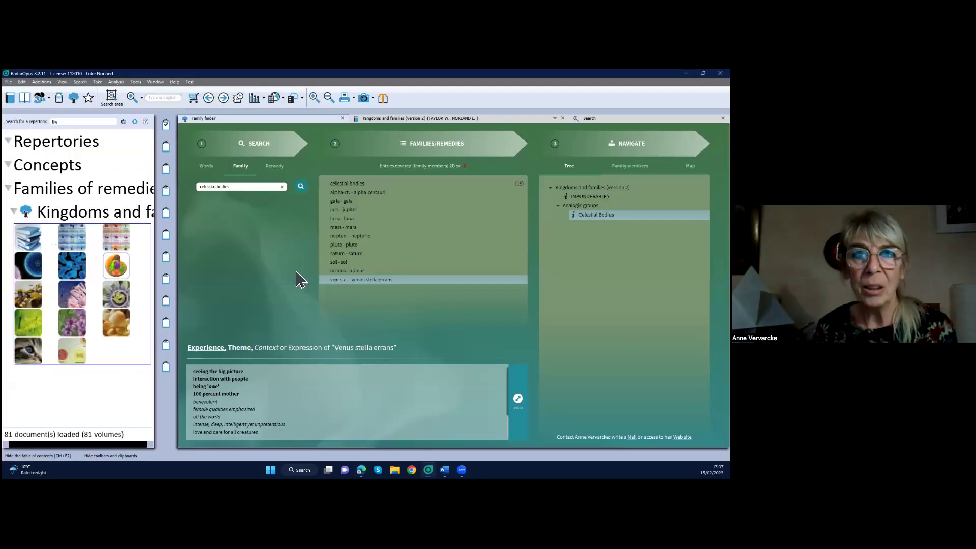
{"action": "left_click", "coordinate": [207, 166]}
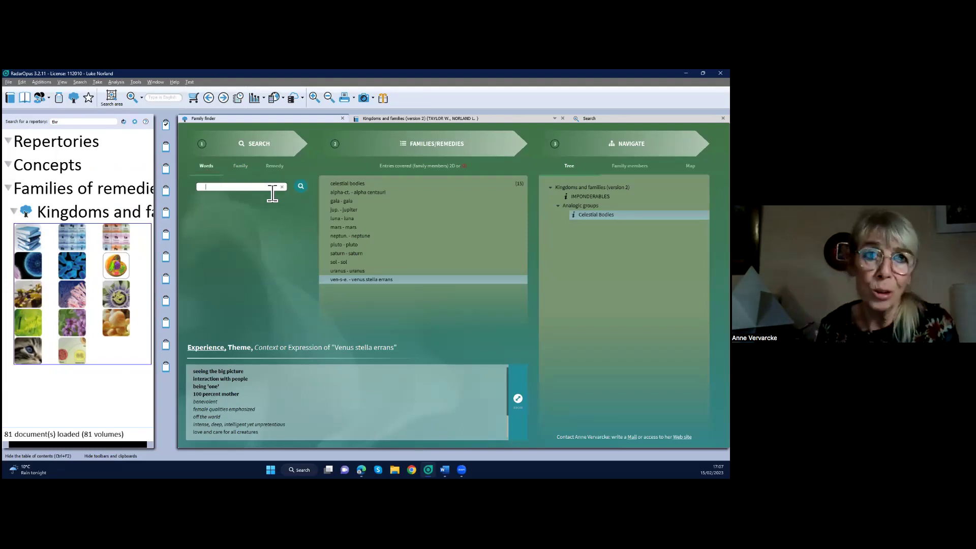
{"action": "type", "text": "care"}
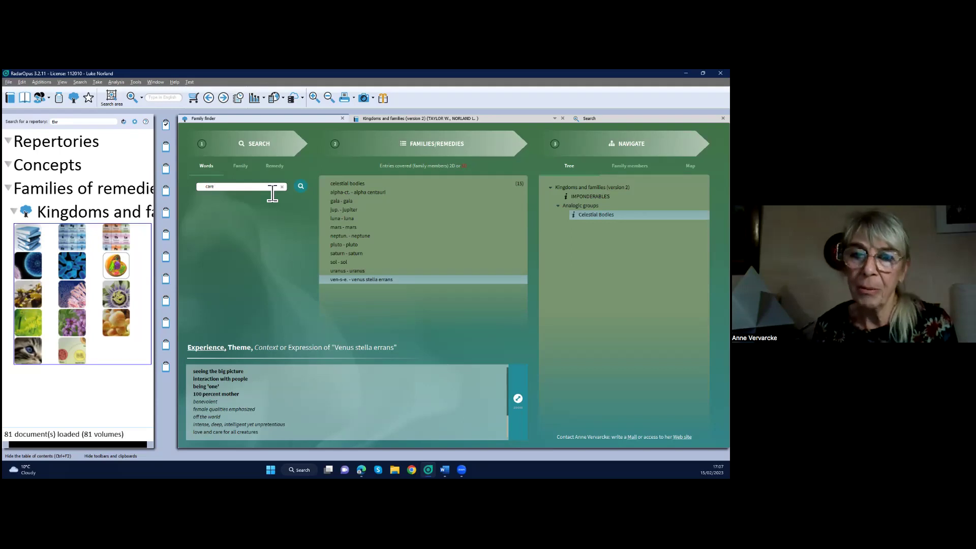
{"action": "key", "text": "Return"}
{"action": "type", "text": "family"}
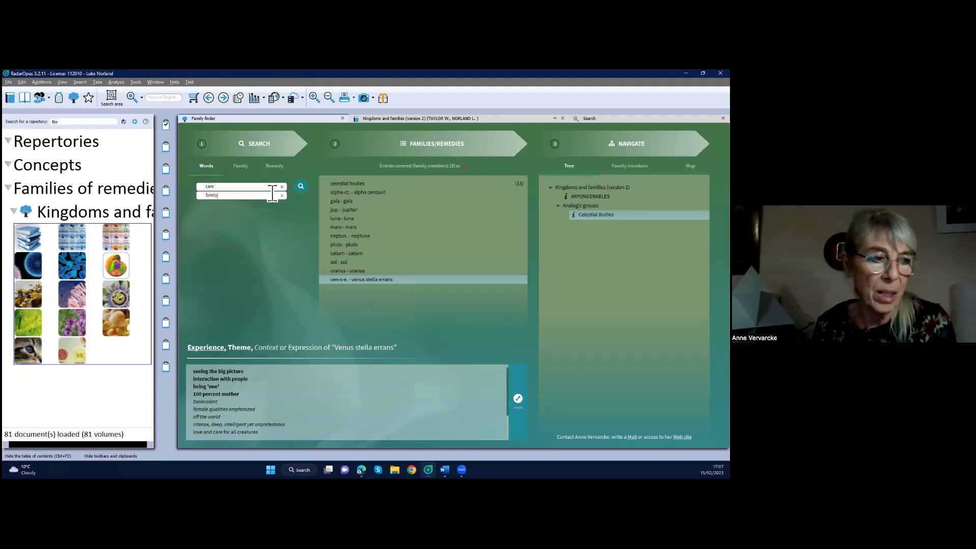
{"action": "key", "text": "Return"}
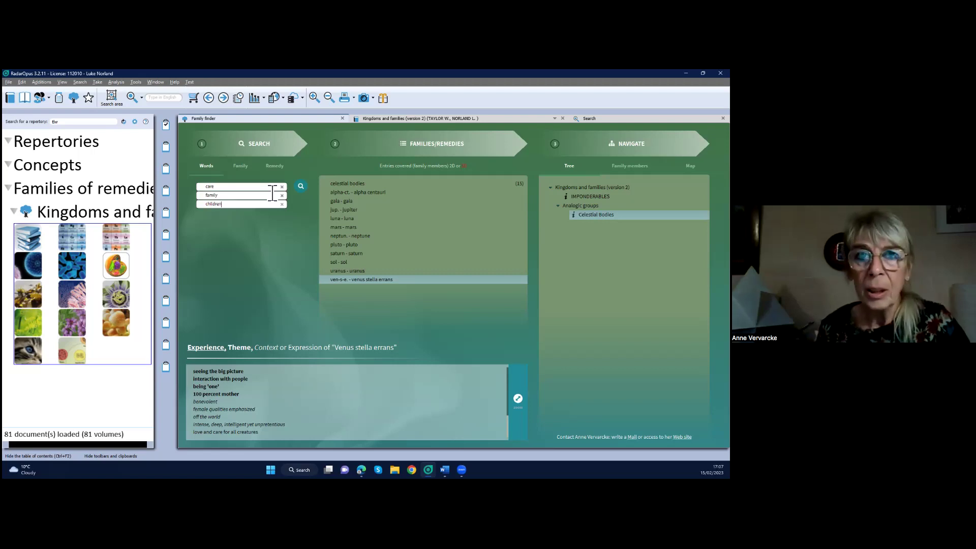
{"action": "type", "text": "children"}
{"action": "key", "text": "Return"}
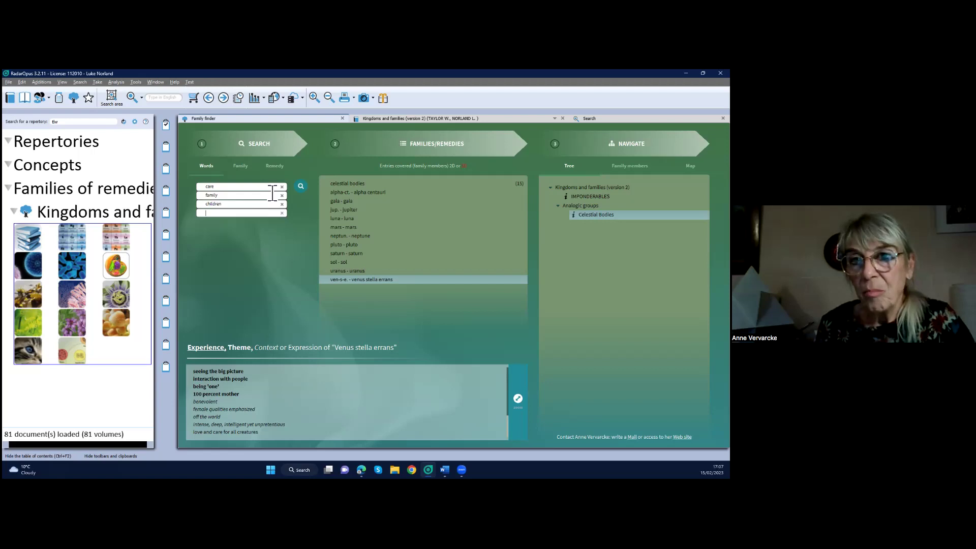
{"action": "left_click", "coordinate": [302, 187]}
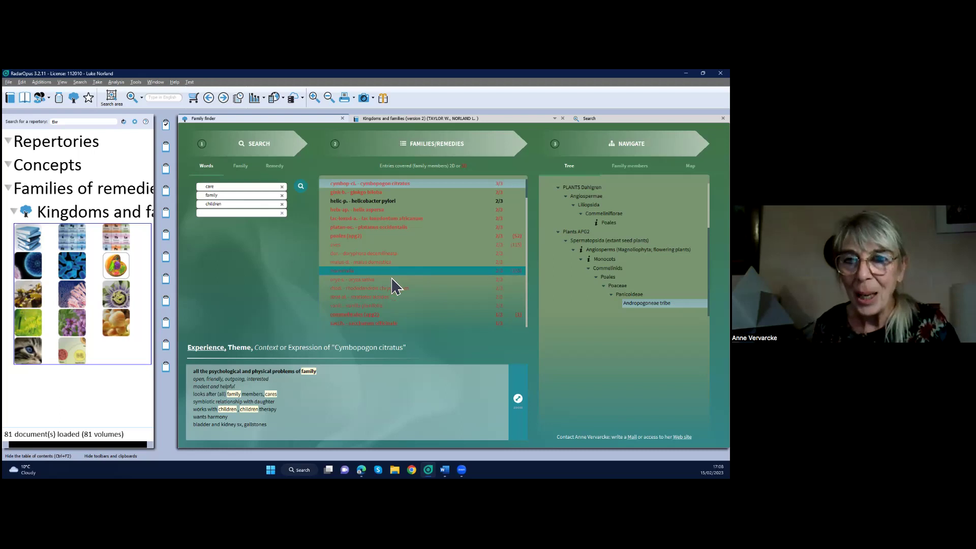
{"action": "left_click", "coordinate": [518, 399]}
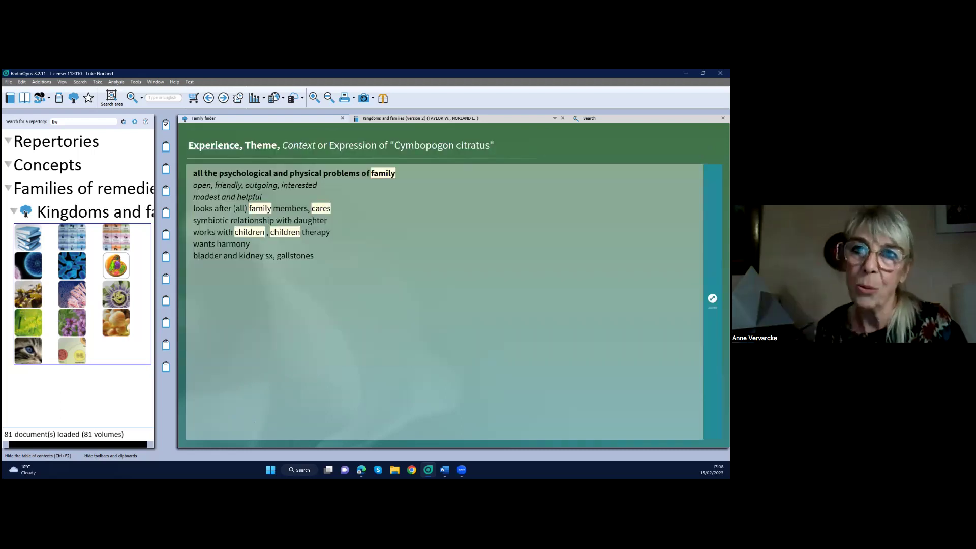
{"action": "left_click", "coordinate": [713, 299]}
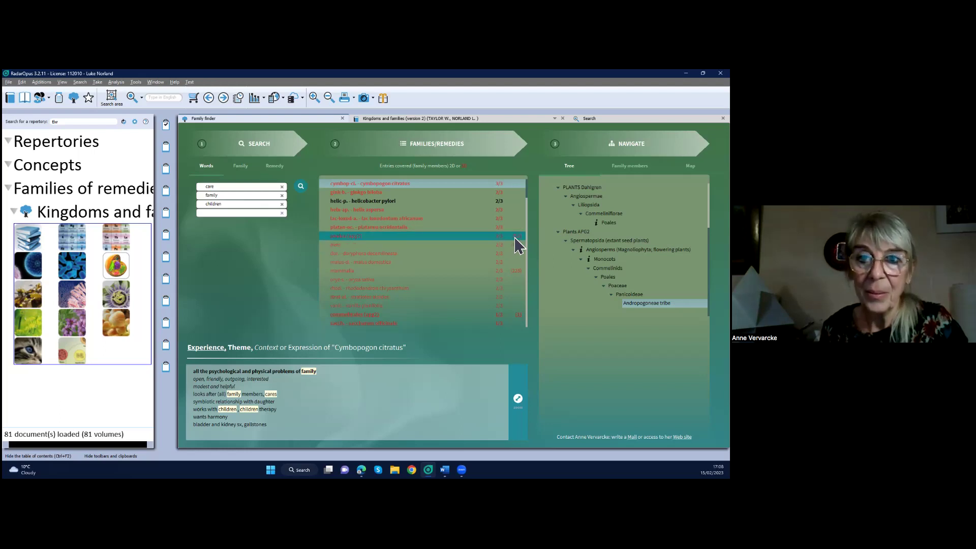
Read the enlarged poales (apg2) theme text.
{"action": "left_click", "coordinate": [429, 245]}
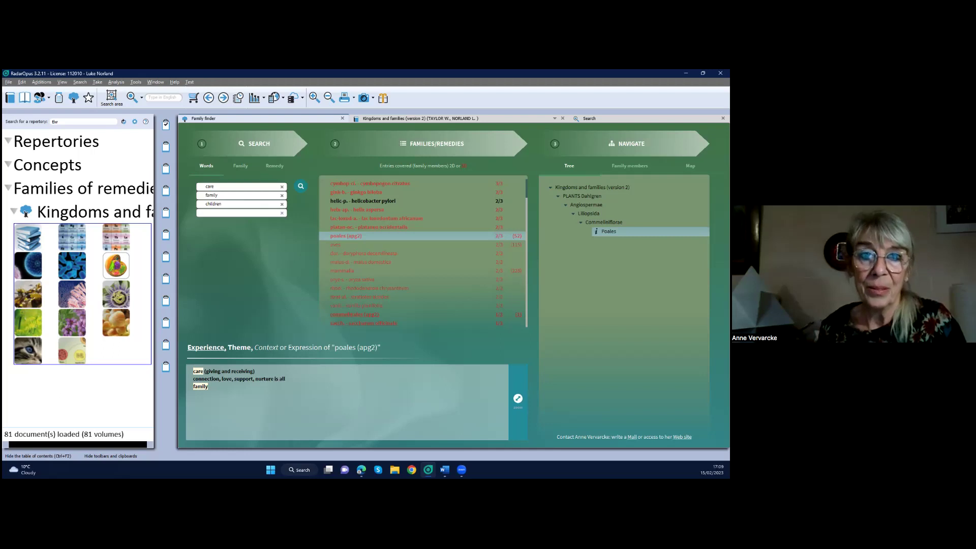
{"action": "left_click", "coordinate": [517, 400]}
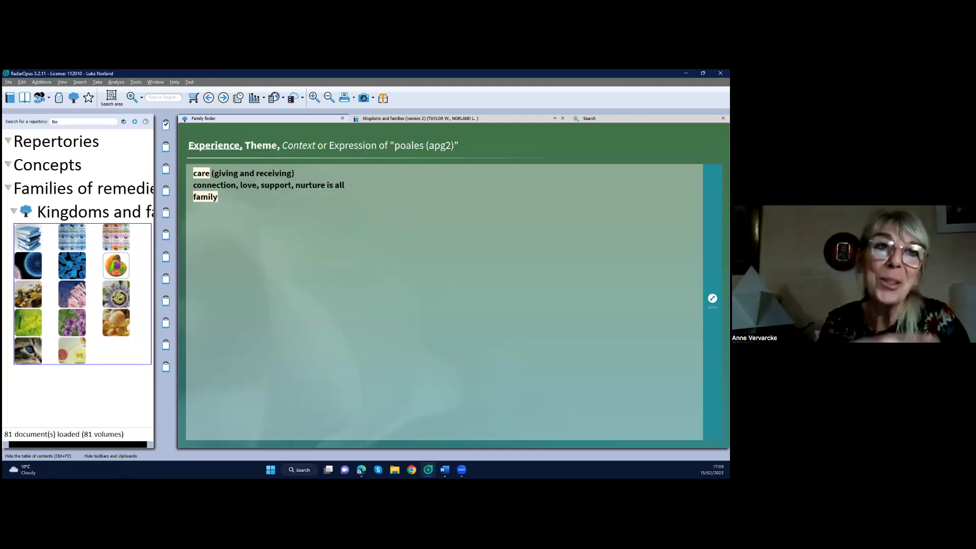
{"action": "left_click", "coordinate": [712, 299]}
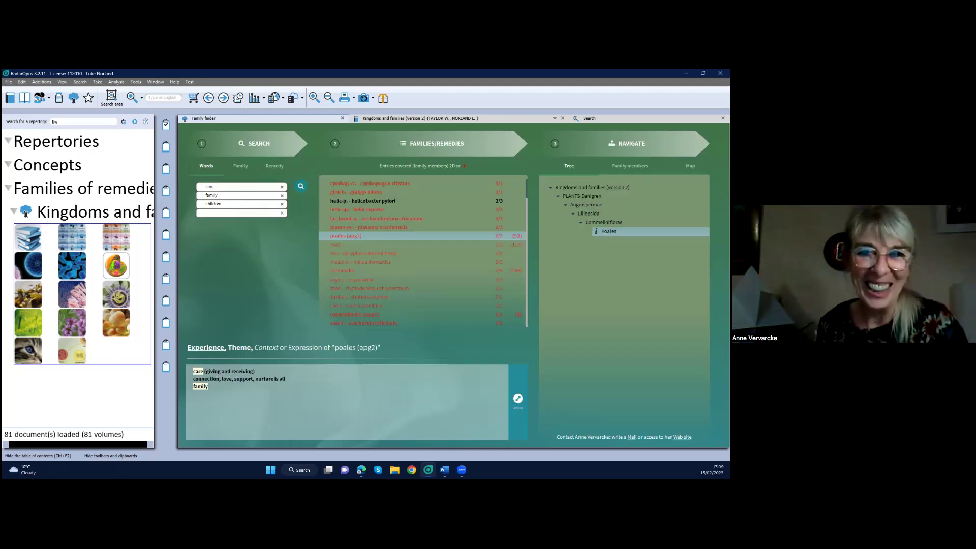
Read Cymbopogon citratus's enlarged expression, select Poales in the tree, and list open repertory documents.
{"action": "left_click", "coordinate": [408, 184]}
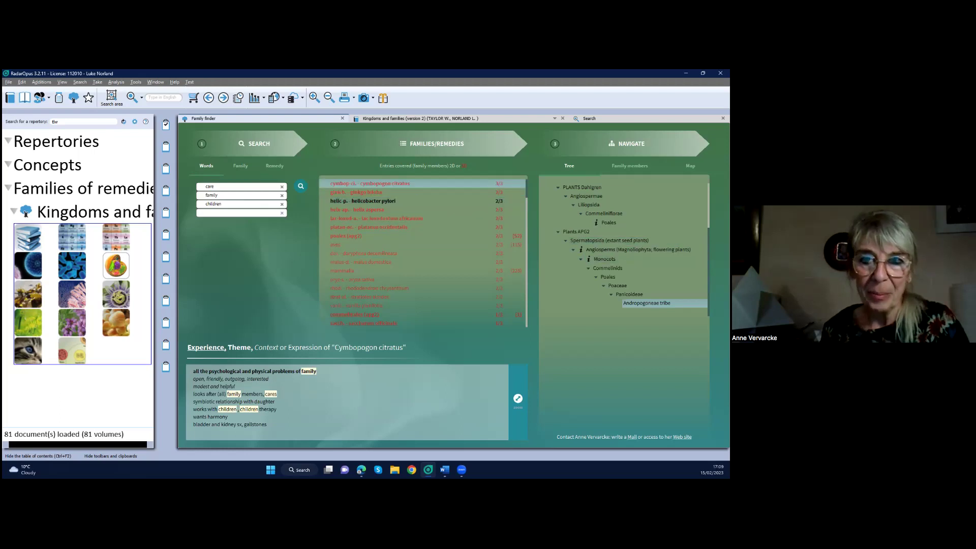
{"action": "left_click", "coordinate": [608, 277]}
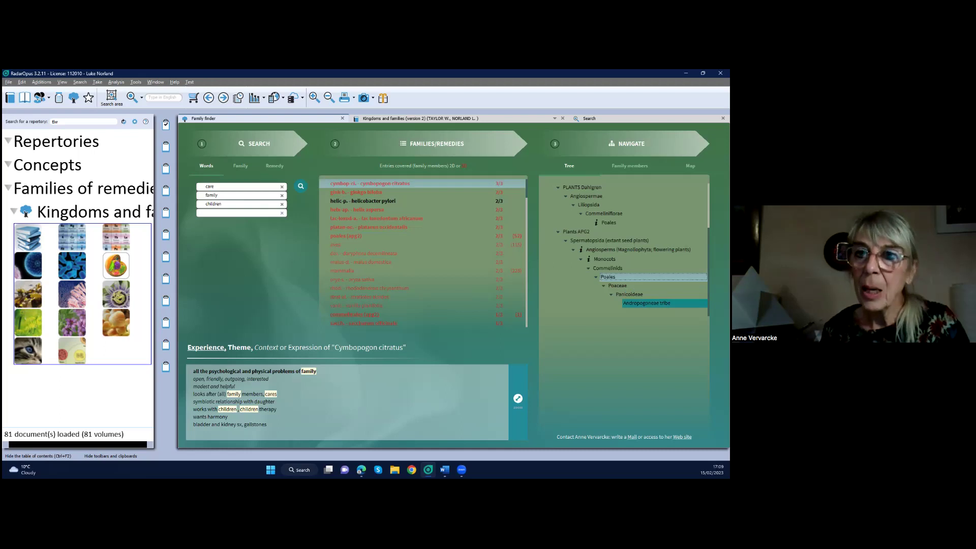
{"action": "left_click", "coordinate": [519, 399]}
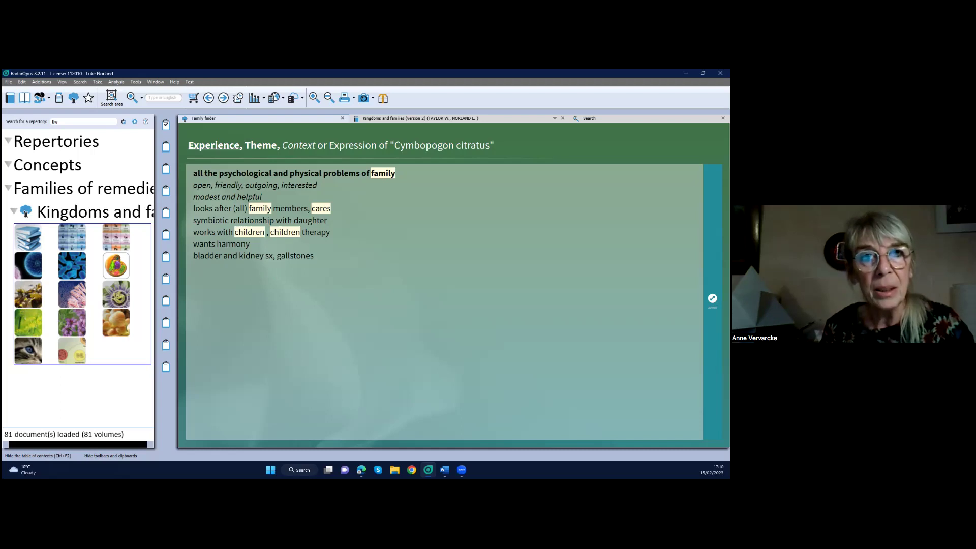
{"action": "key", "text": "Escape"}
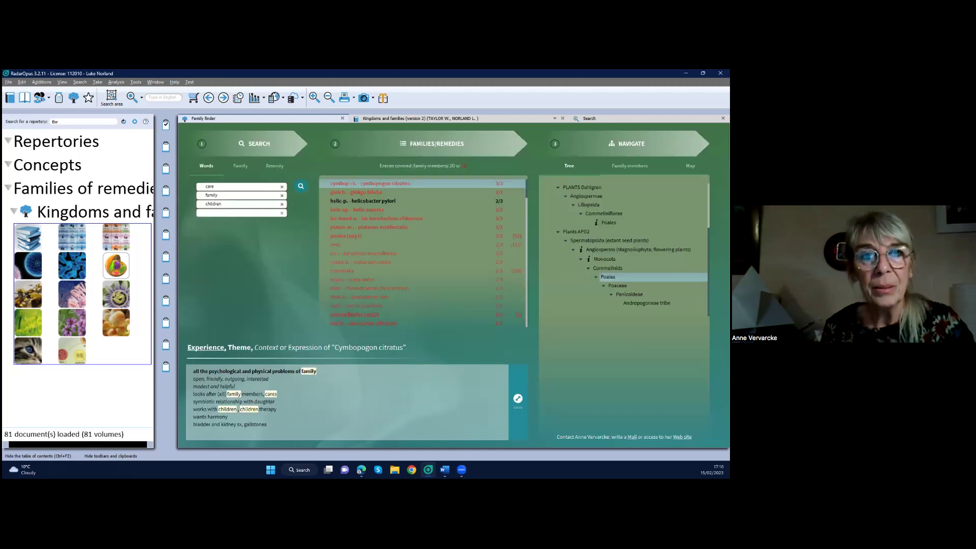
{"action": "left_click", "coordinate": [609, 222]}
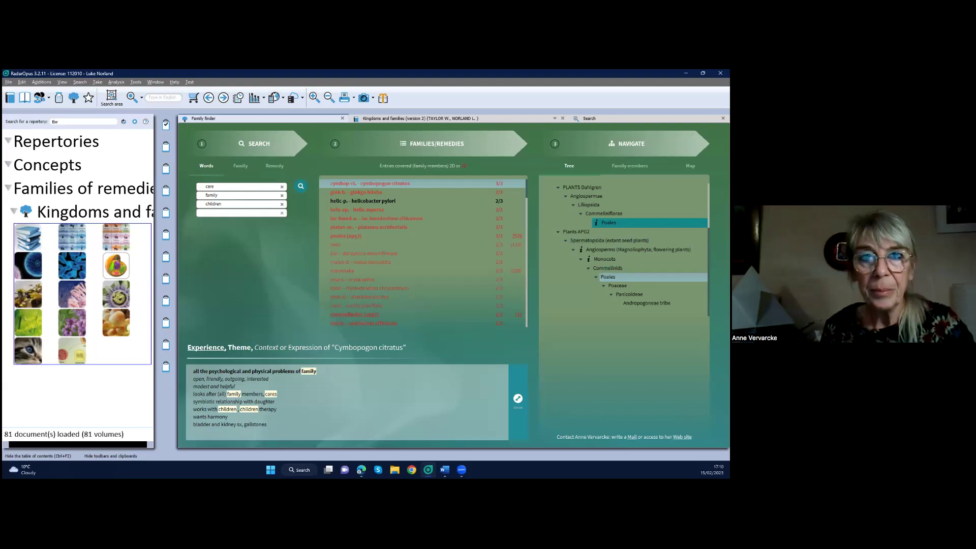
{"action": "left_click", "coordinate": [555, 118]}
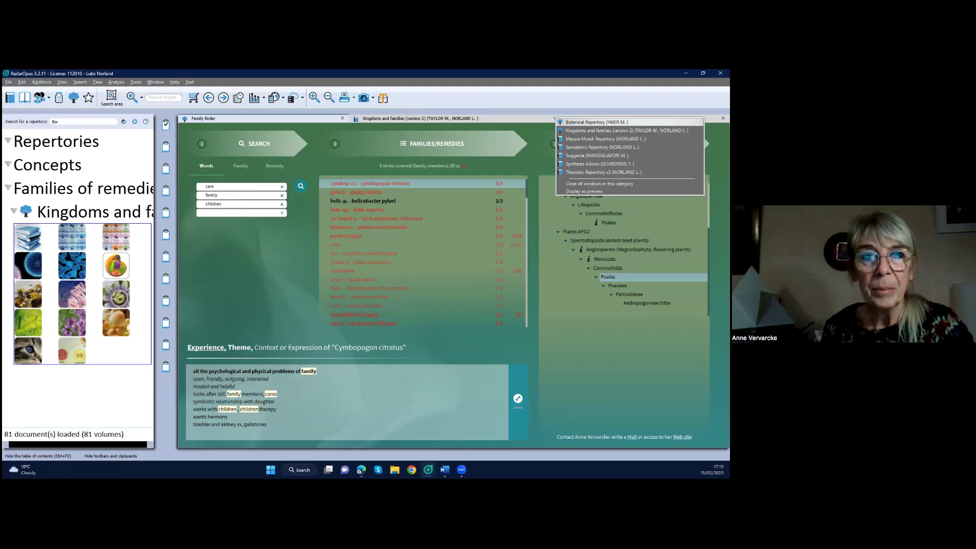
Open the Botanical Repertory at Flowering land plants > Columns > COLUMN 4, then return to the chapter overview.
{"action": "left_click", "coordinate": [596, 122]}
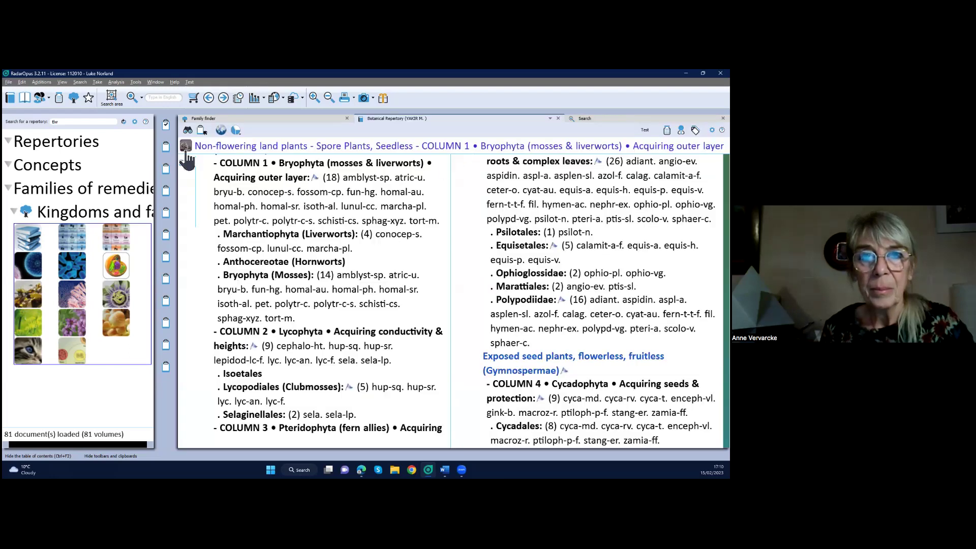
{"action": "left_click", "coordinate": [187, 131]}
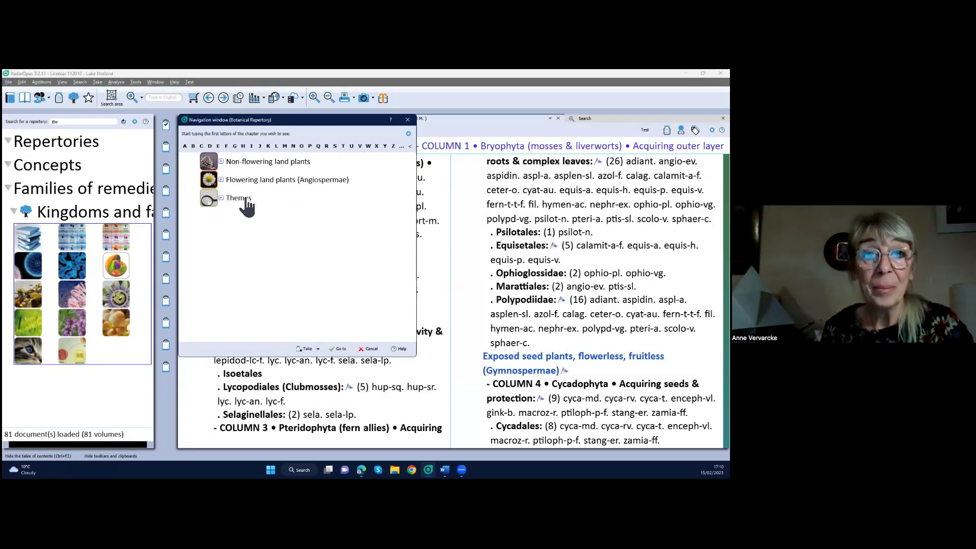
{"action": "double_click", "coordinate": [247, 180]}
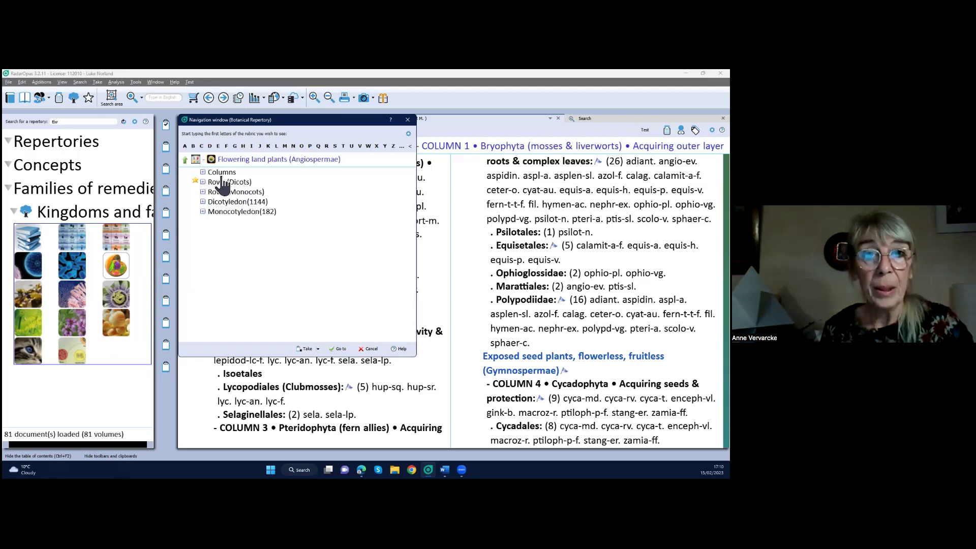
{"action": "double_click", "coordinate": [221, 173]}
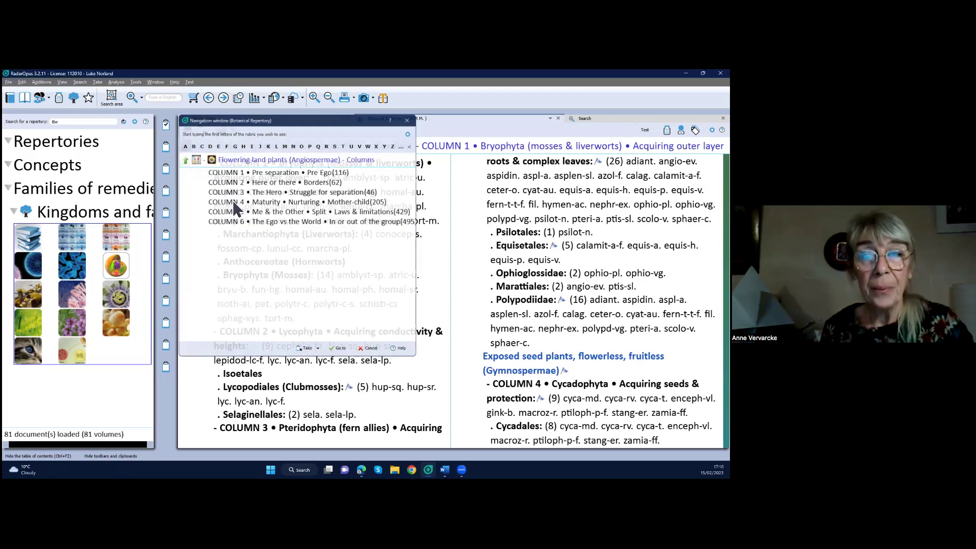
{"action": "double_click", "coordinate": [235, 203]}
{"action": "mouse_move", "coordinate": [220, 178]}
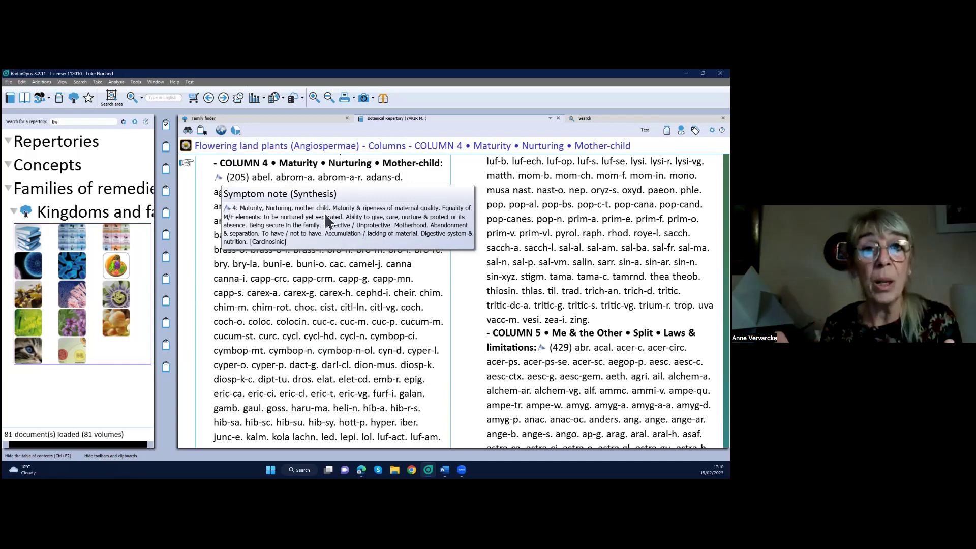
{"action": "left_click", "coordinate": [241, 148]}
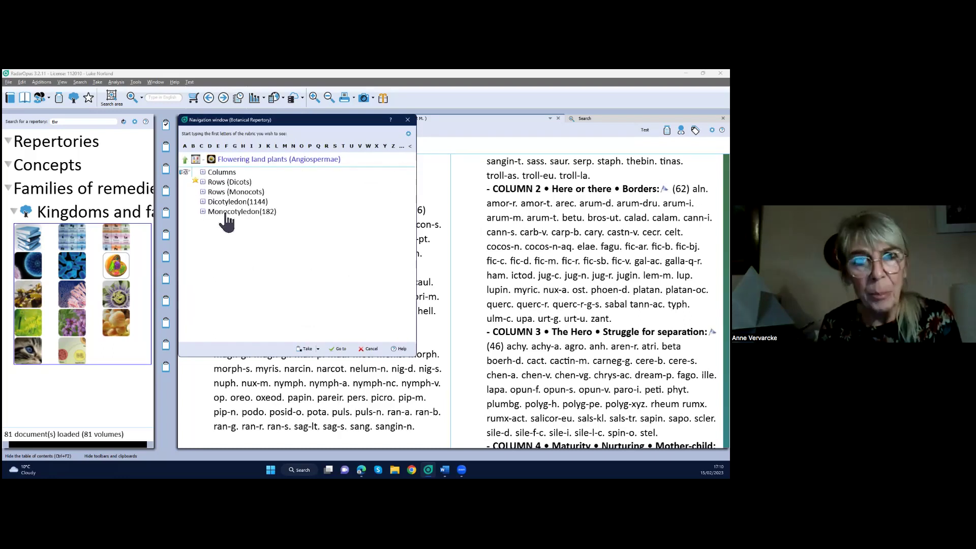
Look up Poales / Graminales under Monocotyledon > Commelinidae, then return to the Family finder.
{"action": "left_click", "coordinate": [226, 212]}
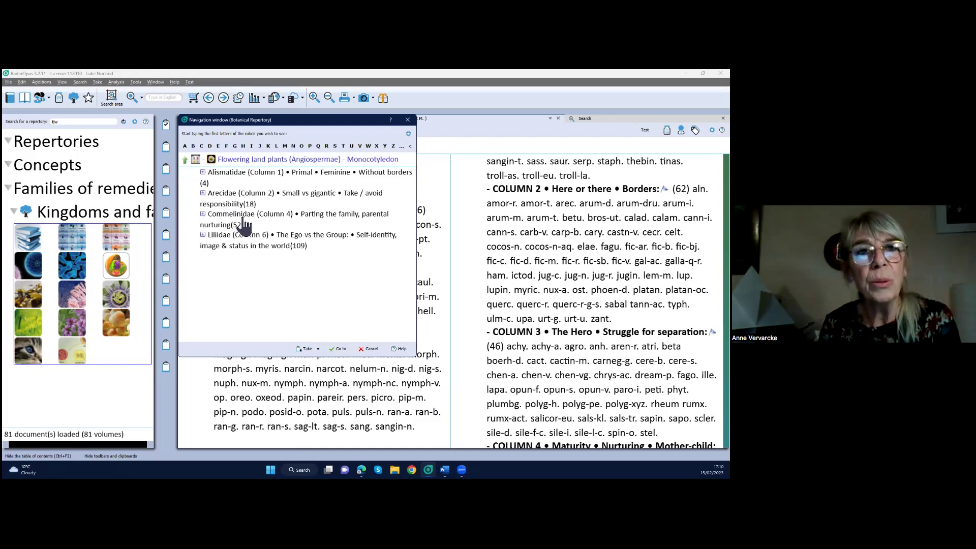
{"action": "left_click", "coordinate": [244, 220]}
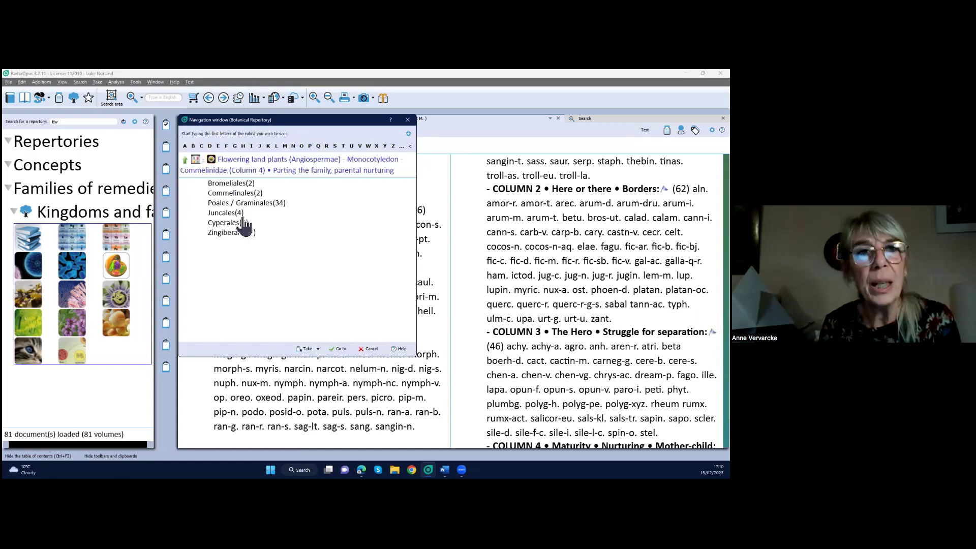
{"action": "left_click", "coordinate": [338, 349]}
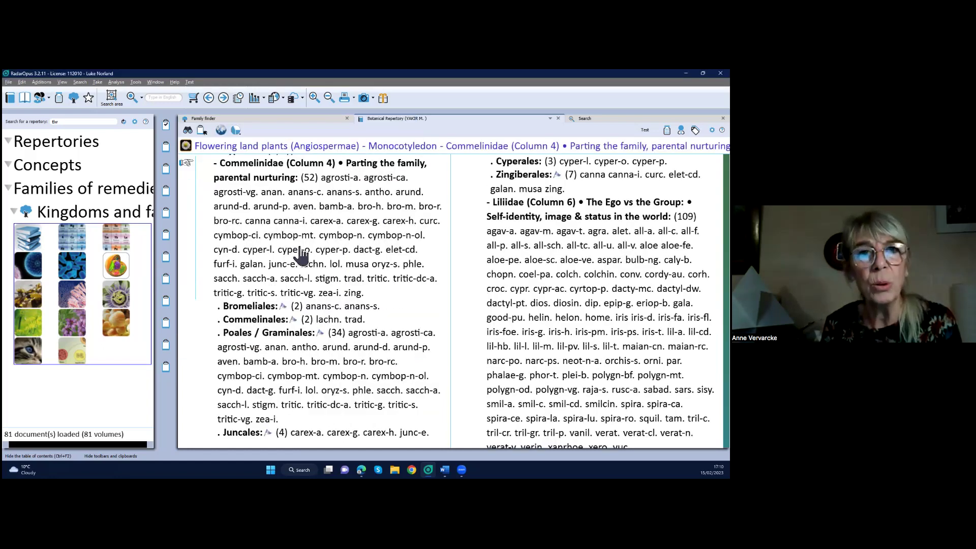
{"action": "left_click", "coordinate": [321, 337]}
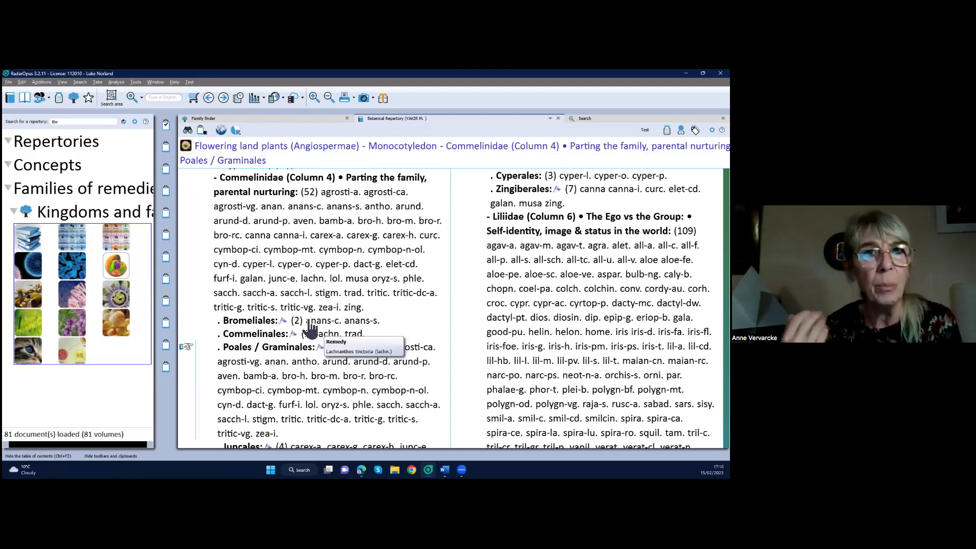
{"action": "mouse_move", "coordinate": [320, 349]}
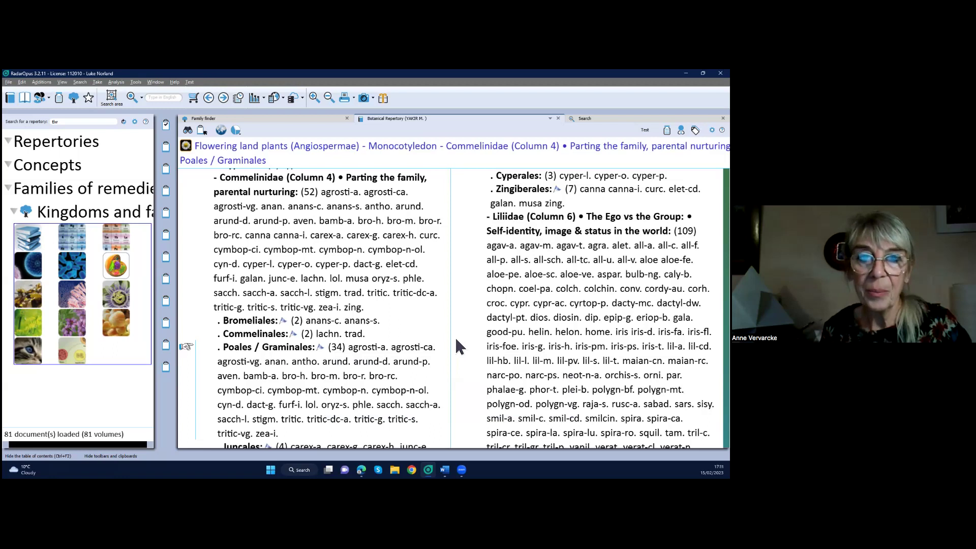
{"action": "left_click", "coordinate": [318, 120]}
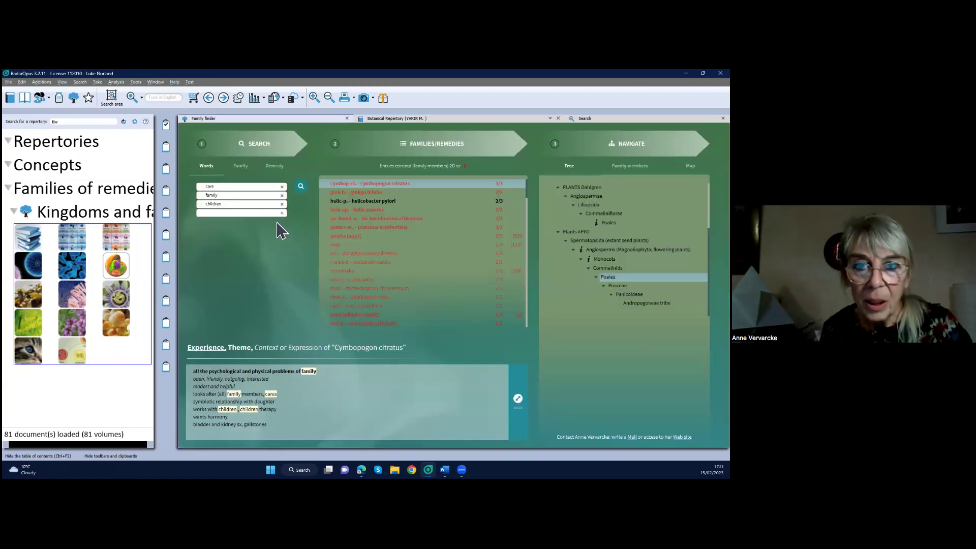
Read the enlarged Cymbopogon citratus expression, then clear the care, family and children search words.
{"action": "left_click", "coordinate": [518, 400]}
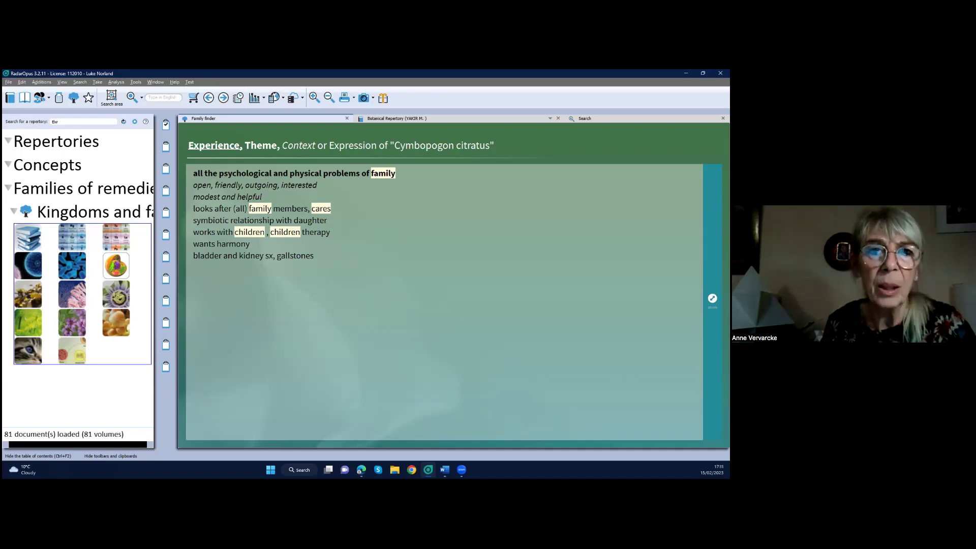
{"action": "left_click", "coordinate": [712, 298]}
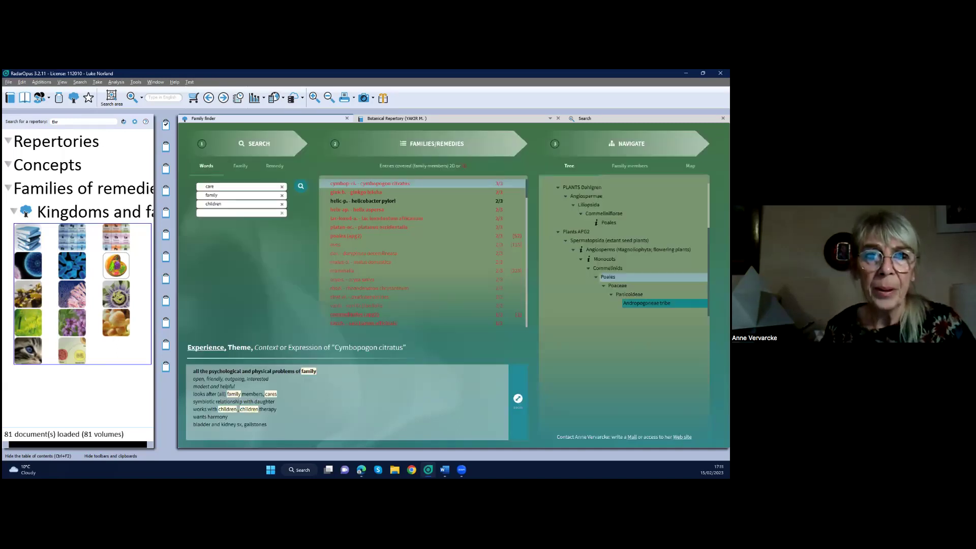
{"action": "left_click", "coordinate": [281, 186]}
{"action": "left_click", "coordinate": [281, 187]}
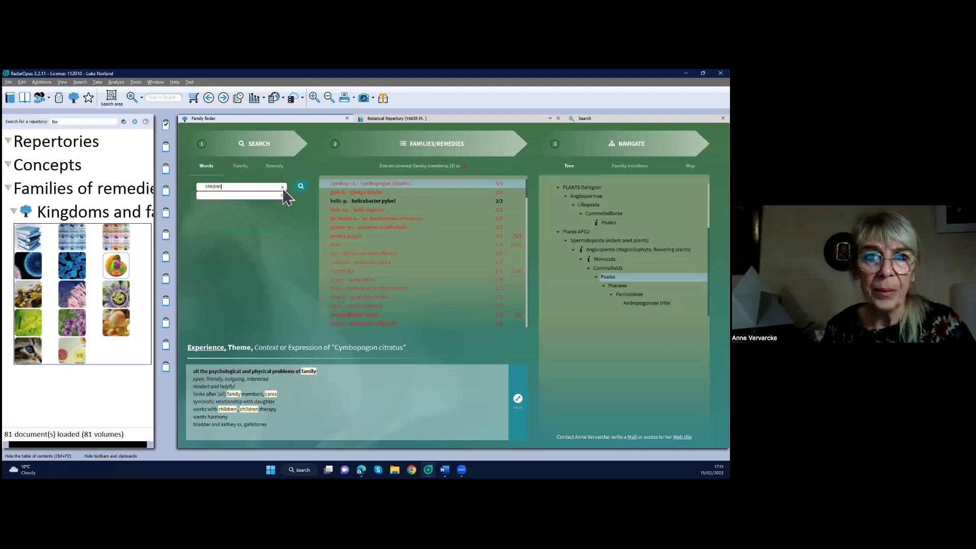
{"action": "left_click", "coordinate": [282, 186]}
Search the Family finder for 'bladder' and show Cymbopogon citratus's matching expression.
{"action": "type", "text": "bladder"}
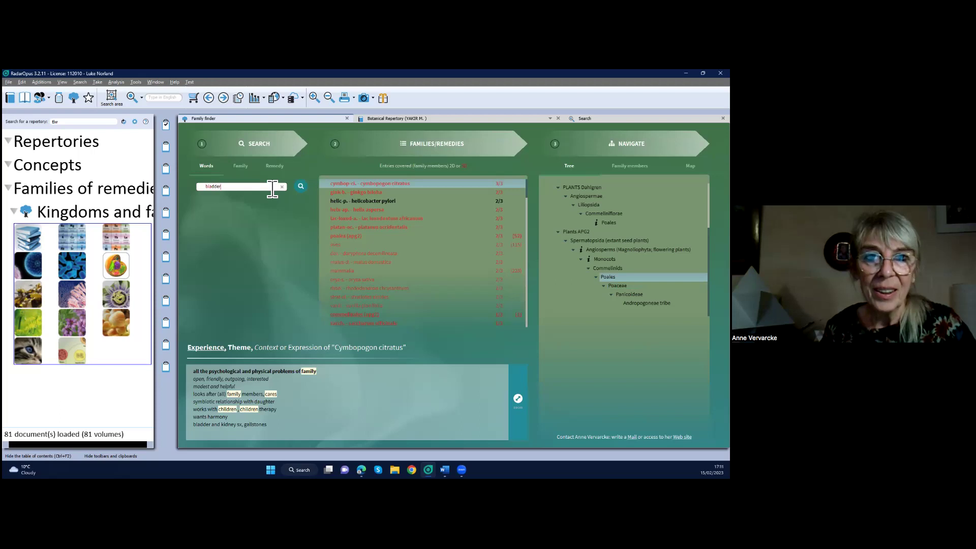
{"action": "key", "text": "Return"}
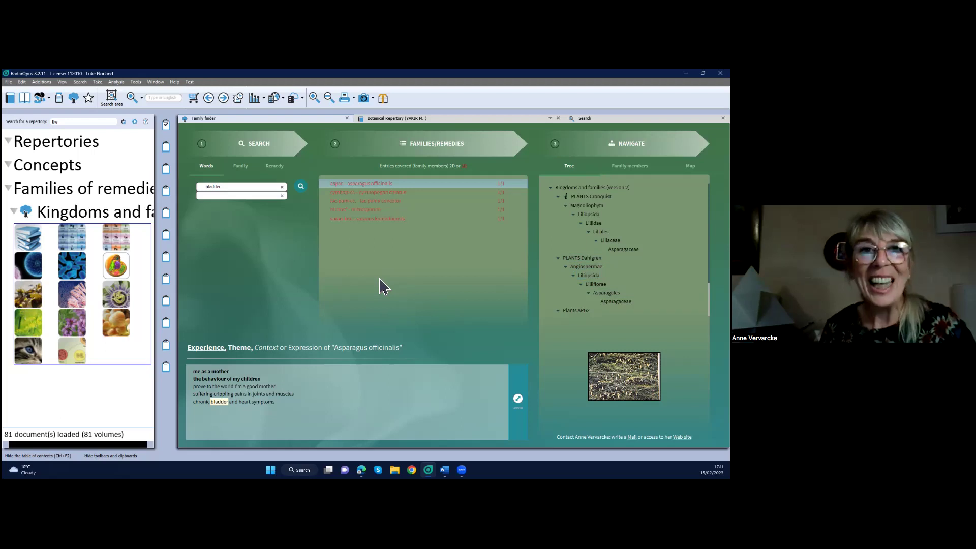
{"action": "left_click", "coordinate": [398, 196]}
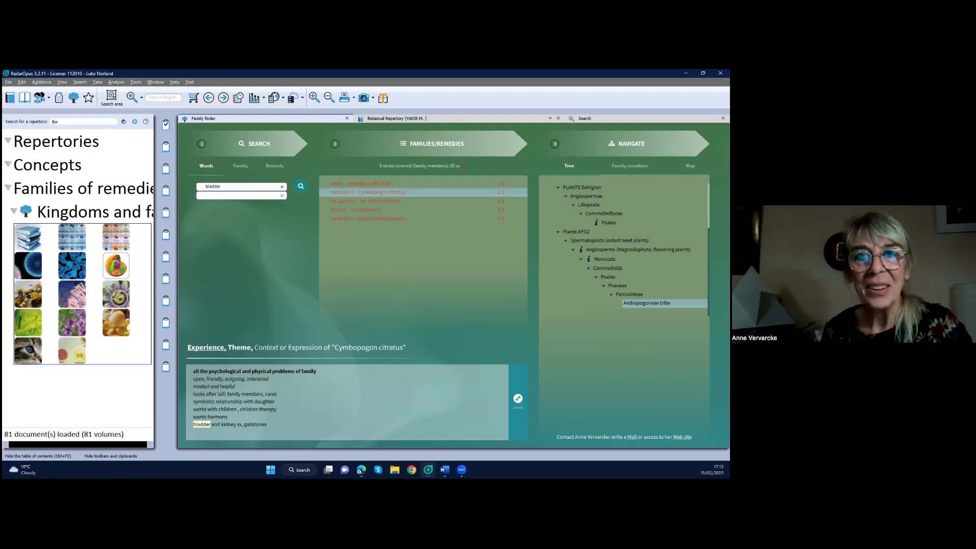
Search all documents for Cymbopogon citratus.
{"action": "right_click", "coordinate": [397, 191]}
{"action": "mouse_move", "coordinate": [454, 196]}
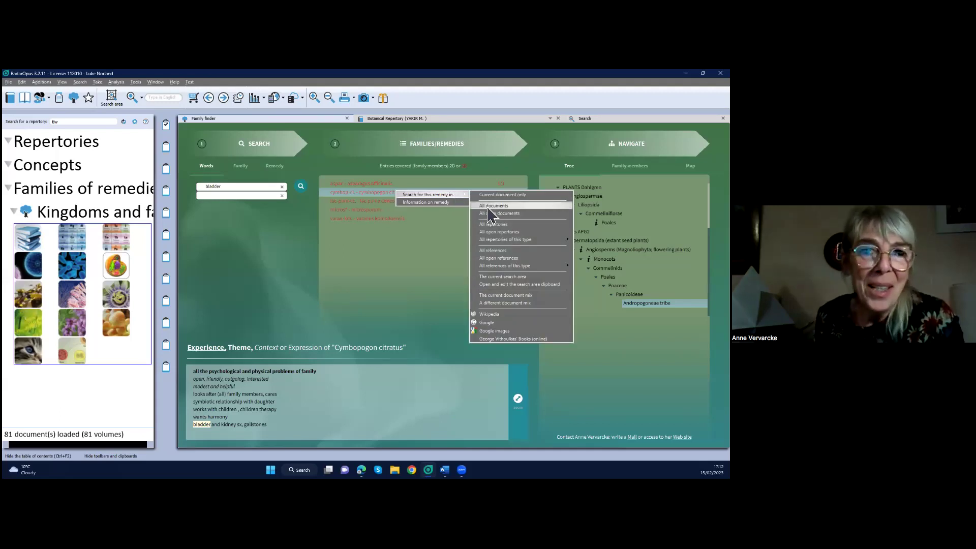
{"action": "left_click", "coordinate": [492, 206]}
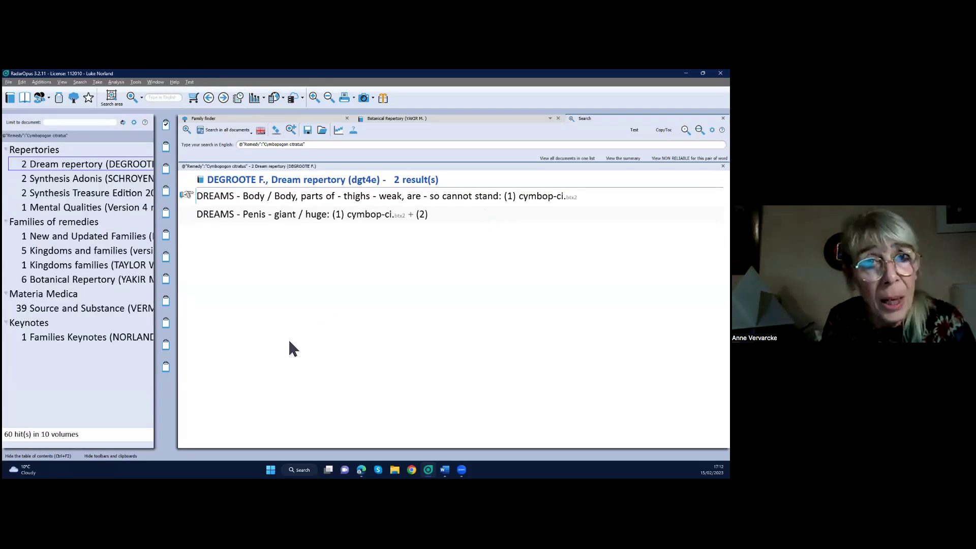
Review its hits in Mental Qualities, the Botanical Repertory and Source and Substance.
{"action": "left_click", "coordinate": [114, 211]}
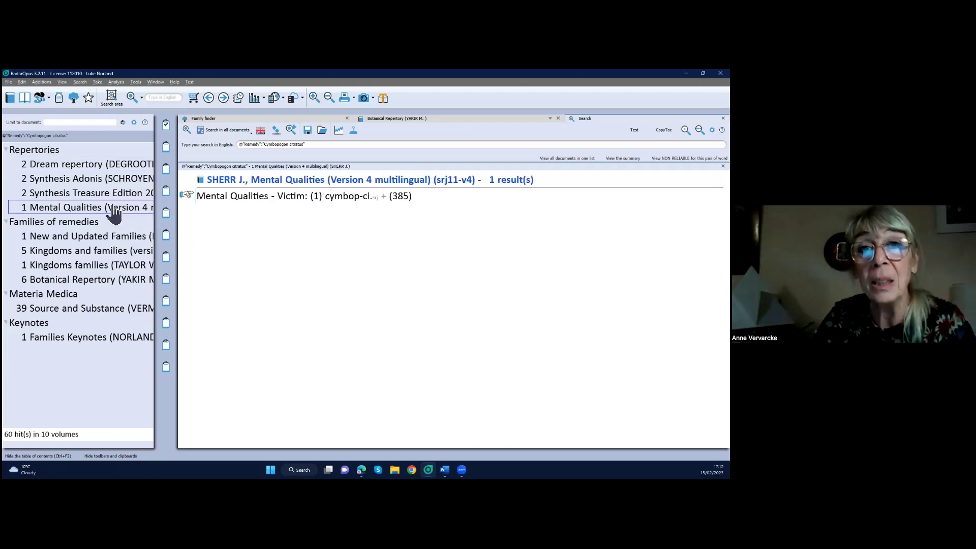
{"action": "left_click", "coordinate": [99, 285]}
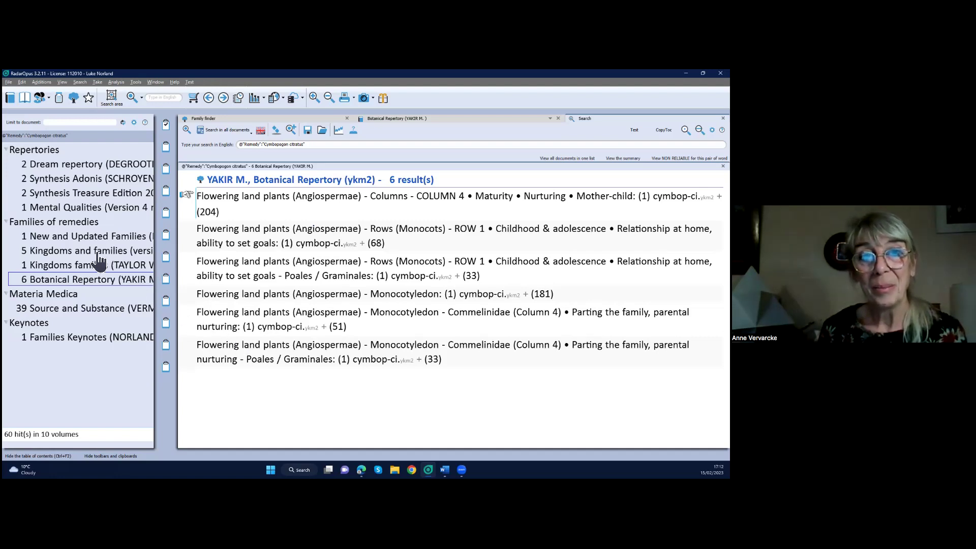
{"action": "left_click", "coordinate": [99, 309]}
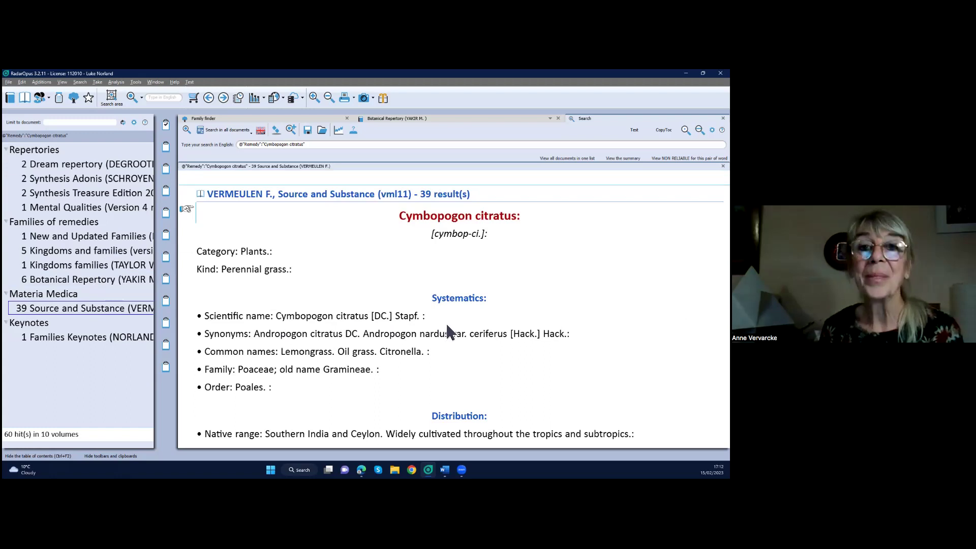
Scroll down through the Cymbopogon citratus Source and Substance entry.
{"action": "scroll", "coordinate": [447, 331], "scroll_direction": "down", "scroll_amount": 3}
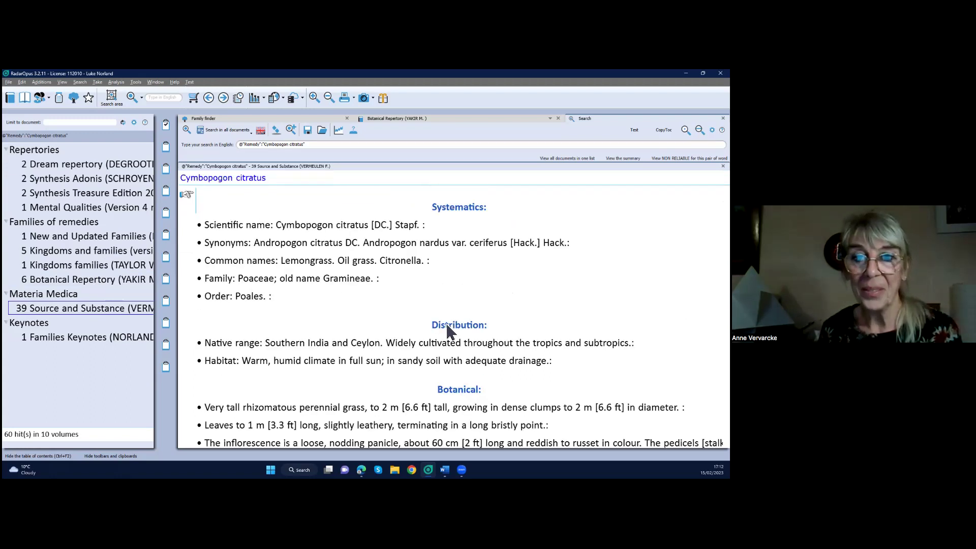
{"action": "scroll", "coordinate": [448, 331], "scroll_direction": "down", "scroll_amount": 9}
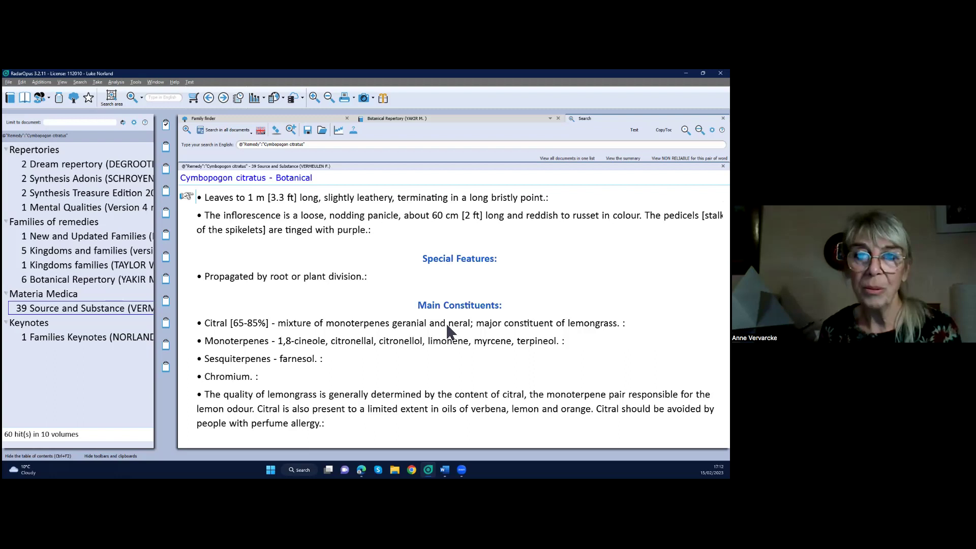
{"action": "scroll", "coordinate": [448, 332], "scroll_direction": "down", "scroll_amount": 2}
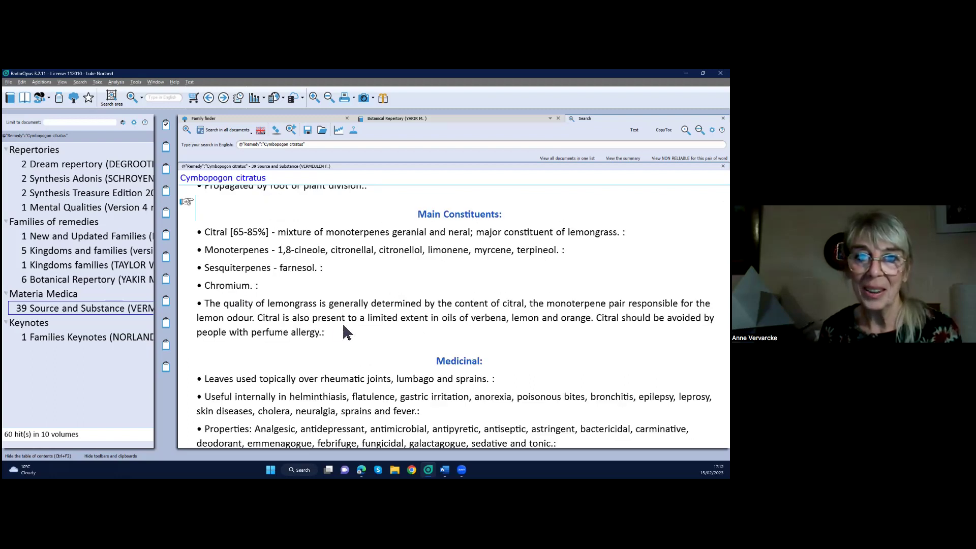
{"action": "scroll", "coordinate": [349, 332], "scroll_direction": "down", "scroll_amount": 4}
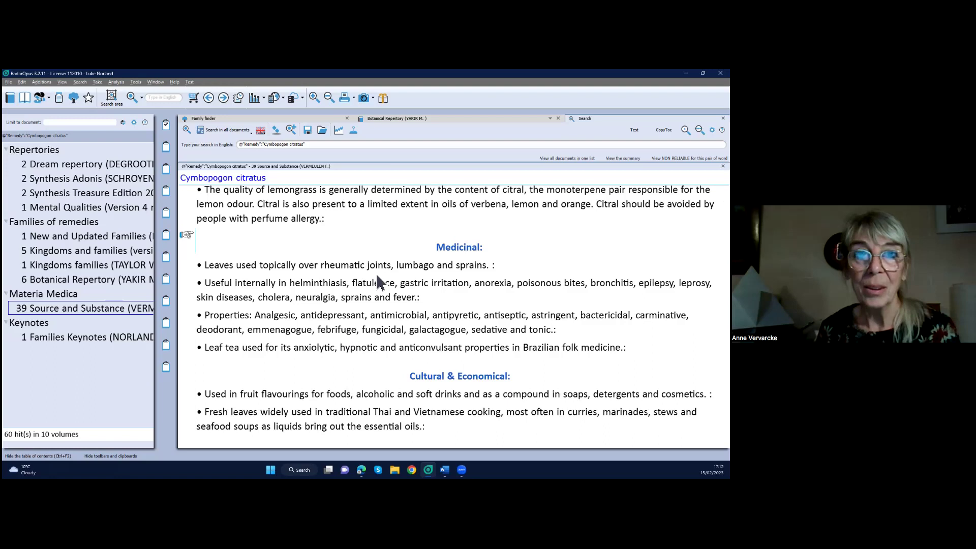
Clear the bladder word search in the Family finder and switch to the Word case document.
{"action": "left_click", "coordinate": [275, 116]}
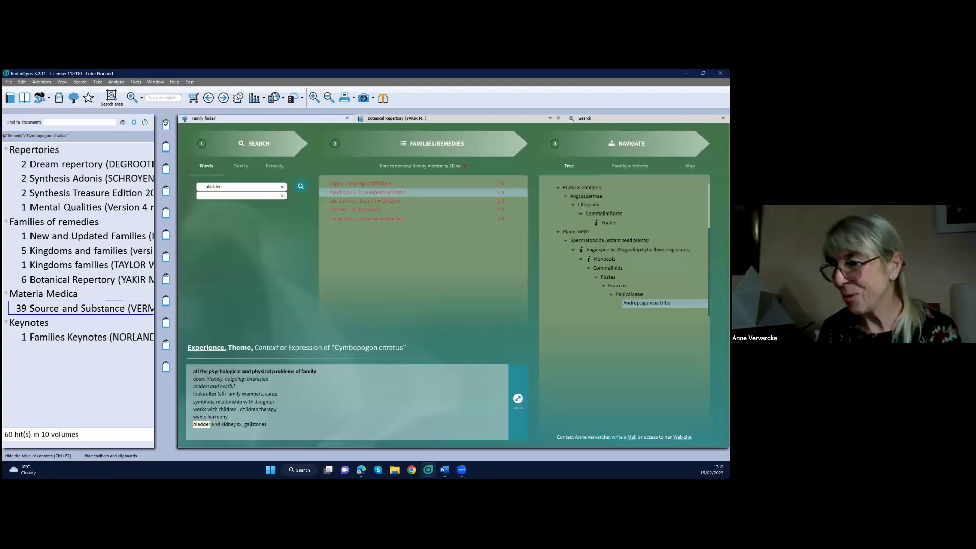
{"action": "left_click", "coordinate": [282, 186]}
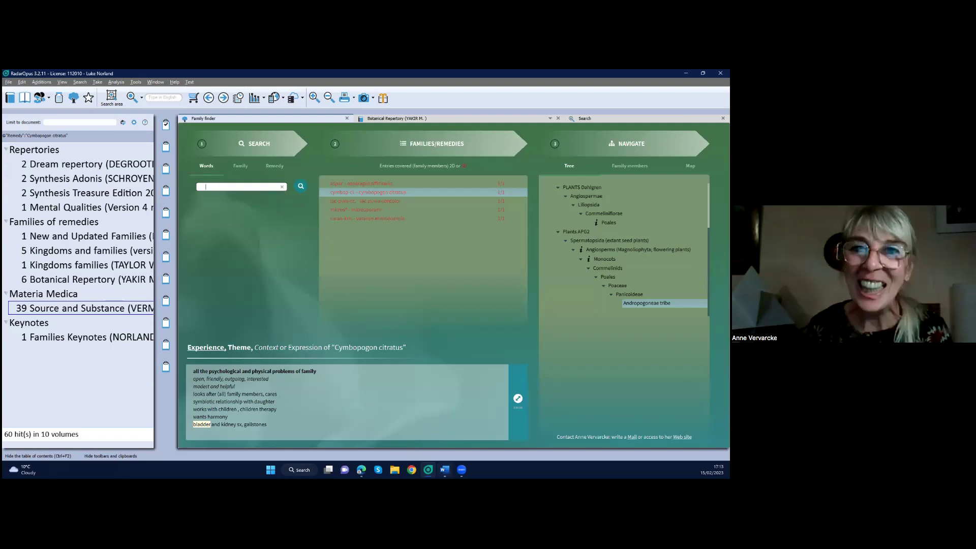
{"action": "left_click", "coordinate": [444, 469]}
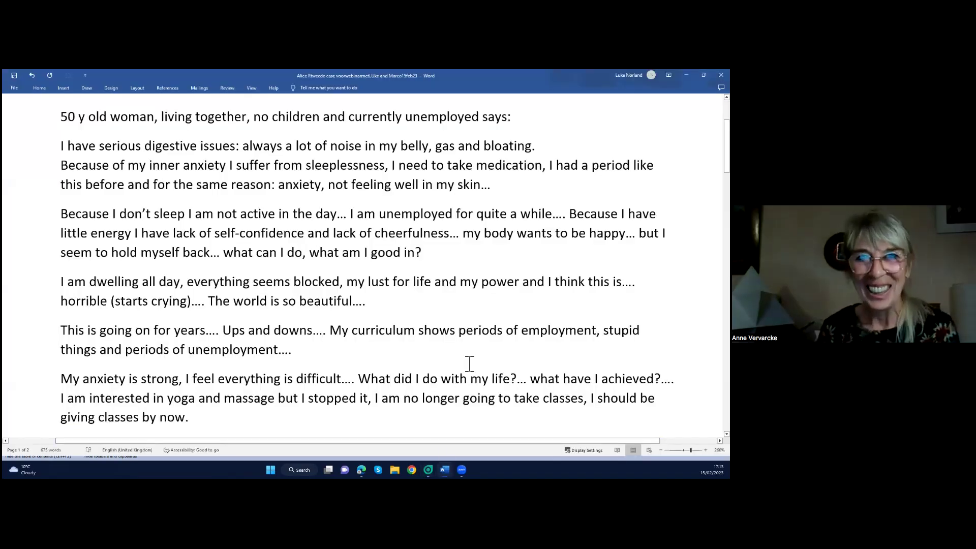
{"action": "scroll", "coordinate": [468, 364], "scroll_direction": "down", "scroll_amount": 1}
{"action": "scroll", "coordinate": [468, 365], "scroll_direction": "up", "scroll_amount": 1}
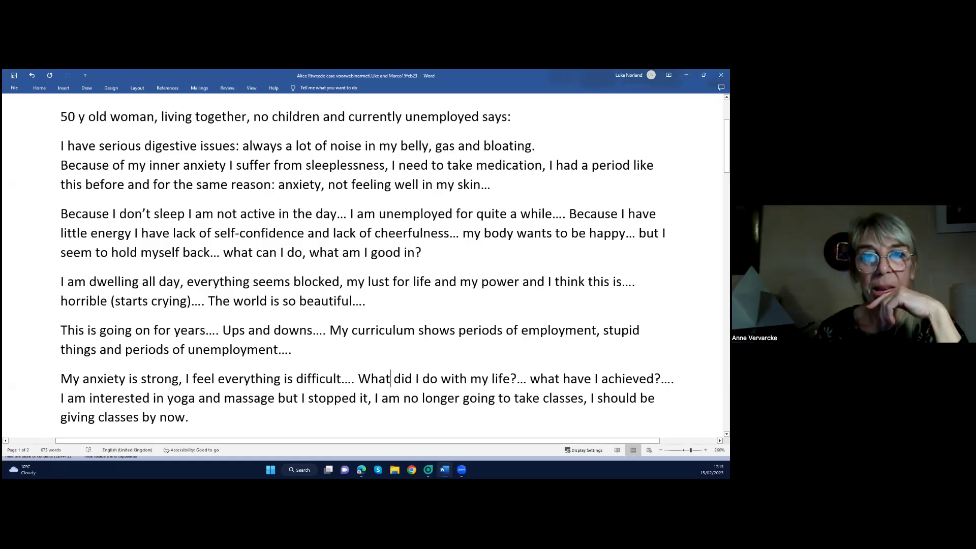
{"action": "scroll", "coordinate": [512, 330], "scroll_direction": "down", "scroll_amount": 1}
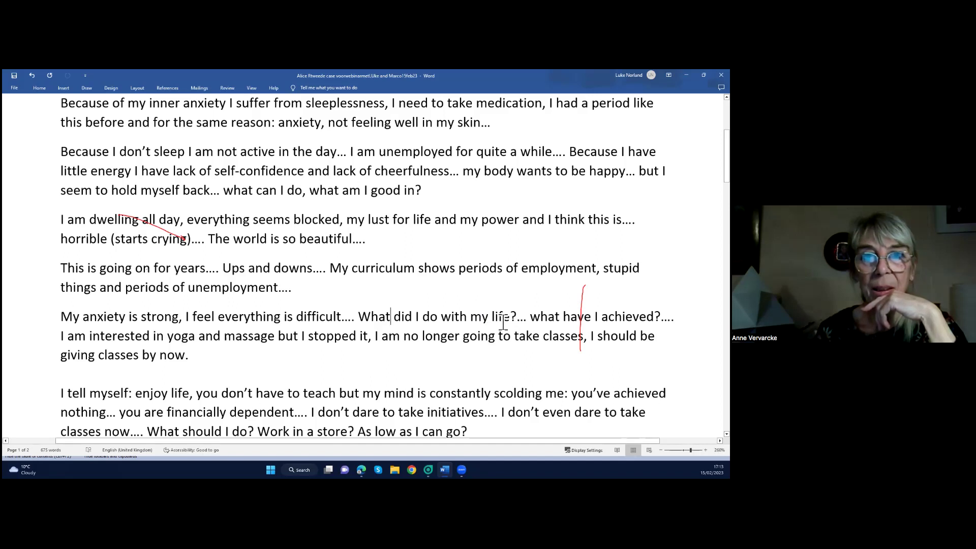
{"action": "scroll", "coordinate": [493, 315], "scroll_direction": "down", "scroll_amount": 1}
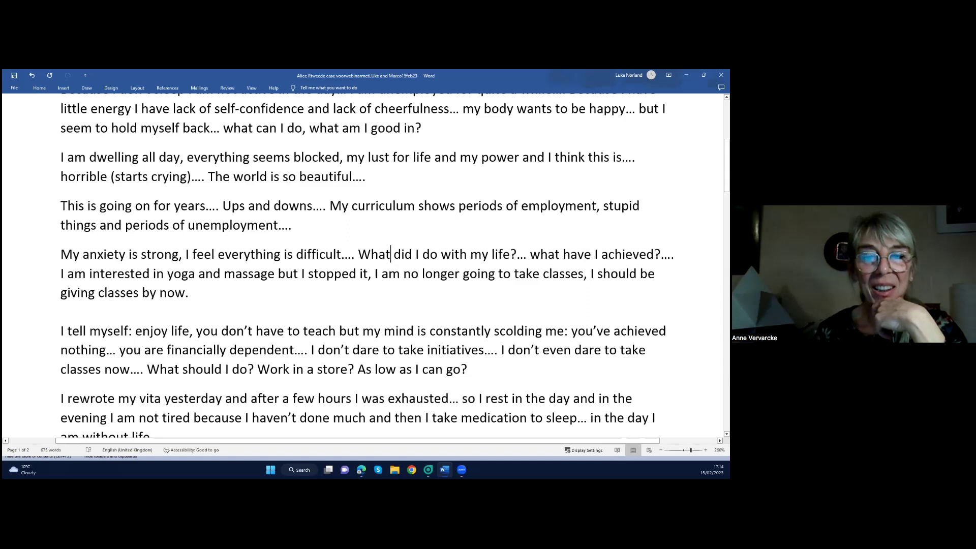
{"action": "scroll", "coordinate": [366, 264], "scroll_direction": "down", "scroll_amount": 5}
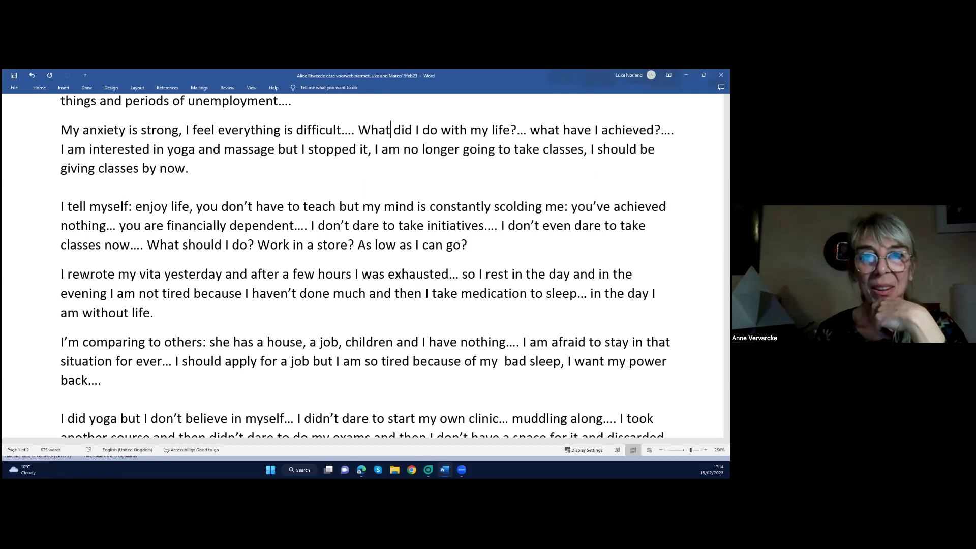
{"action": "scroll", "coordinate": [391, 267], "scroll_direction": "down", "scroll_amount": 1}
{"action": "scroll", "coordinate": [391, 267], "scroll_direction": "down", "scroll_amount": 1}
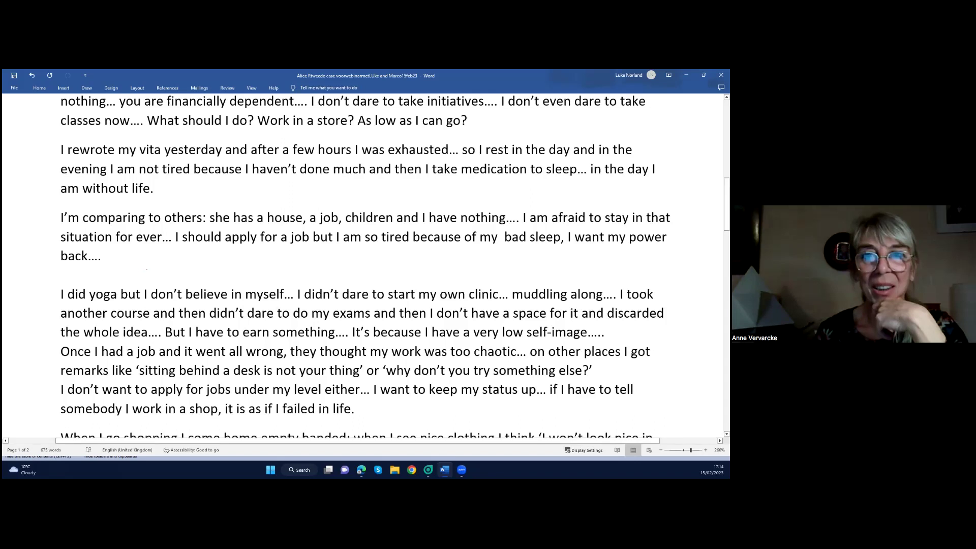
{"action": "scroll", "coordinate": [363, 267], "scroll_direction": "down", "scroll_amount": 1}
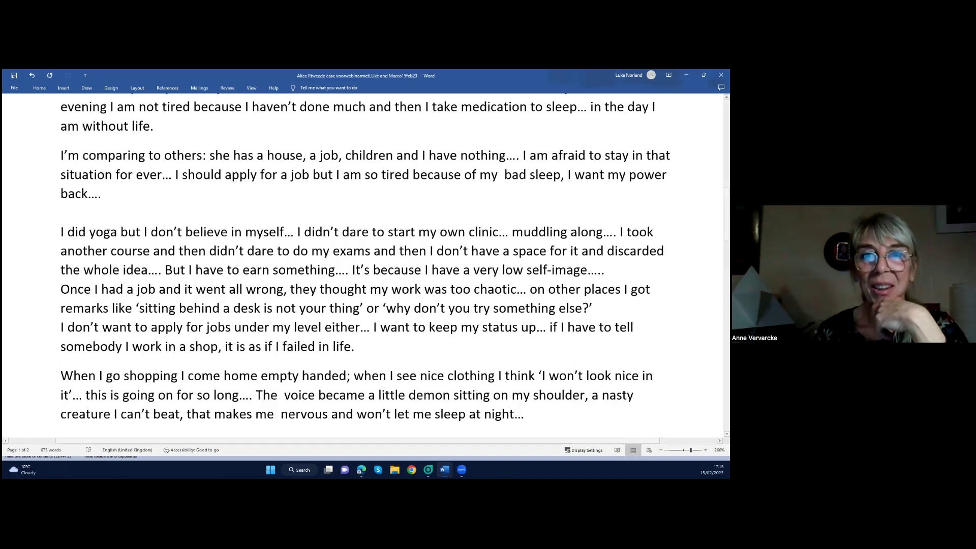
{"action": "scroll", "coordinate": [362, 267], "scroll_direction": "down", "scroll_amount": 1}
{"action": "scroll", "coordinate": [362, 267], "scroll_direction": "down", "scroll_amount": 2}
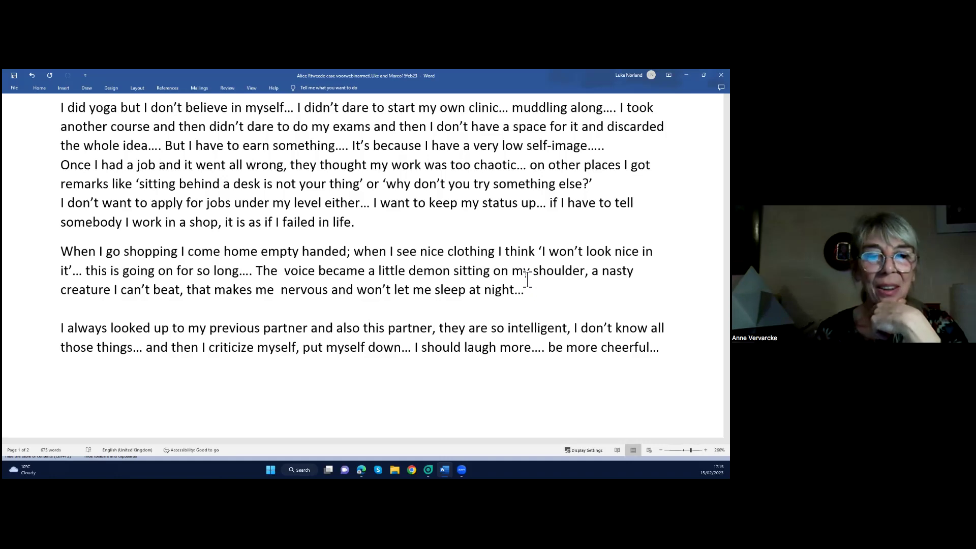
{"action": "scroll", "coordinate": [491, 280], "scroll_direction": "down", "scroll_amount": 3}
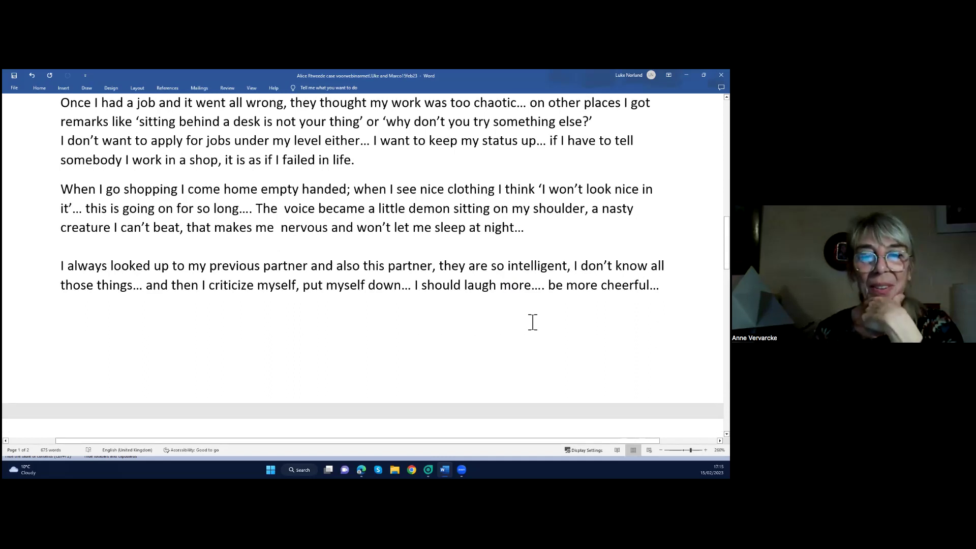
{"action": "scroll", "coordinate": [527, 334], "scroll_direction": "down", "scroll_amount": 3}
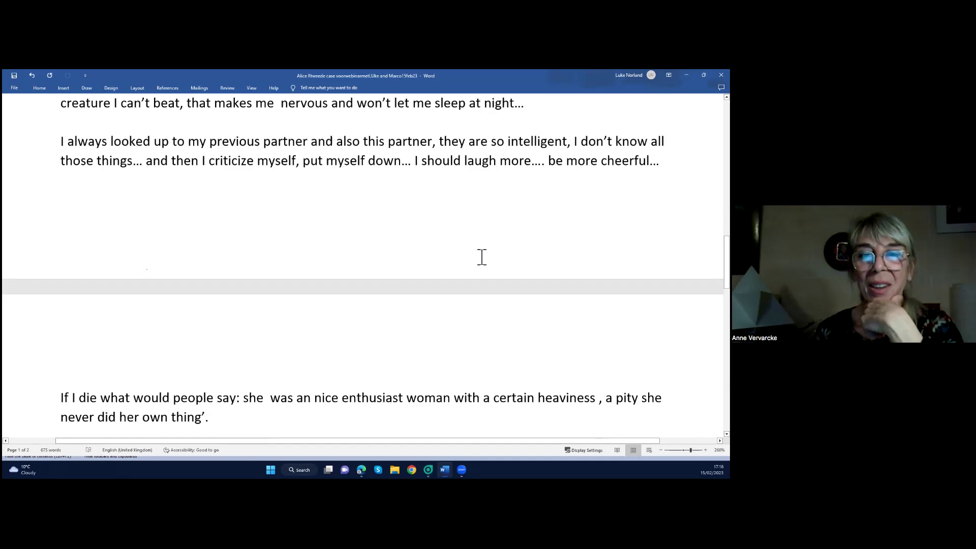
{"action": "scroll", "coordinate": [482, 257], "scroll_direction": "down", "scroll_amount": 5}
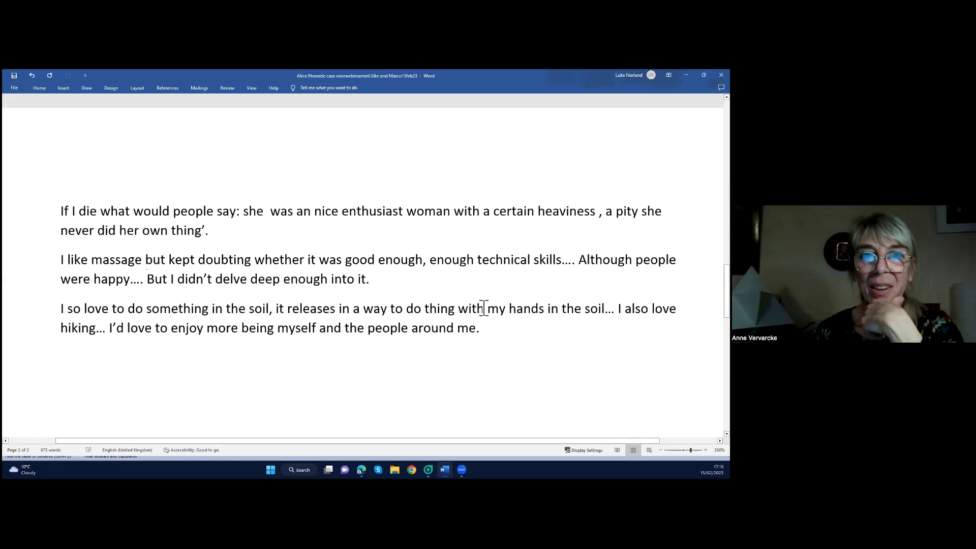
{"action": "scroll", "coordinate": [484, 315], "scroll_direction": "down", "scroll_amount": 1}
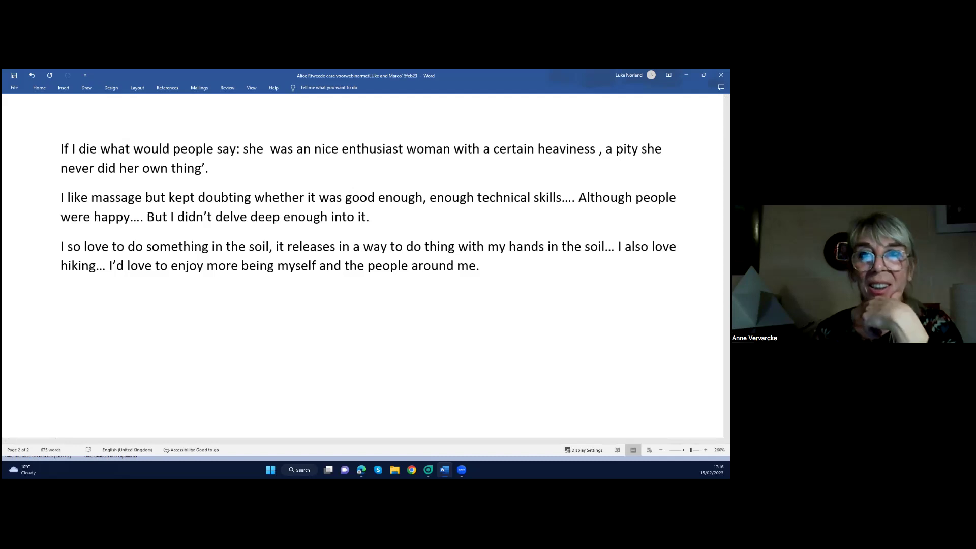
{"action": "scroll", "coordinate": [363, 265], "scroll_direction": "down", "scroll_amount": 2}
{"action": "scroll", "coordinate": [363, 265], "scroll_direction": "up", "scroll_amount": 3}
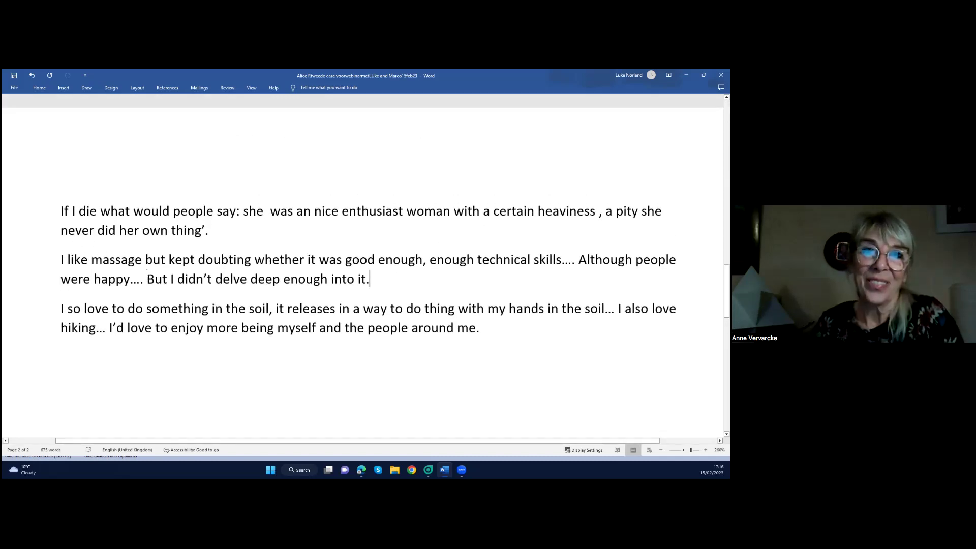
{"action": "scroll", "coordinate": [147, 269], "scroll_direction": "up", "scroll_amount": 5}
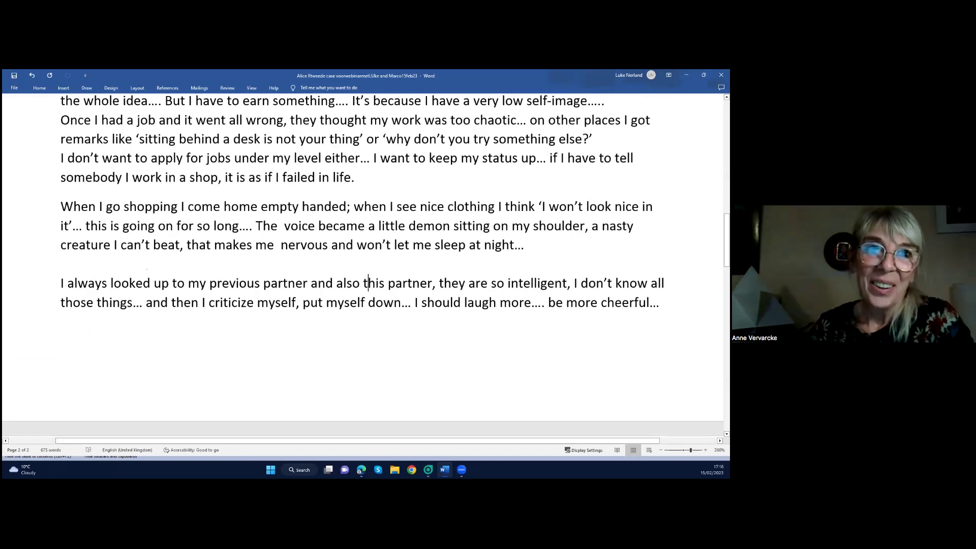
{"action": "left_click", "coordinate": [369, 283]}
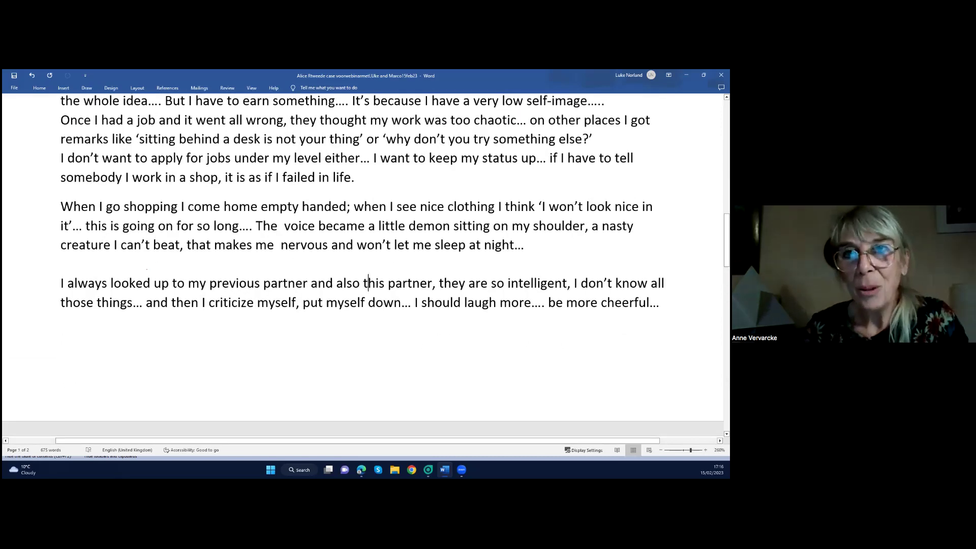
{"action": "key", "text": "Page_Up"}
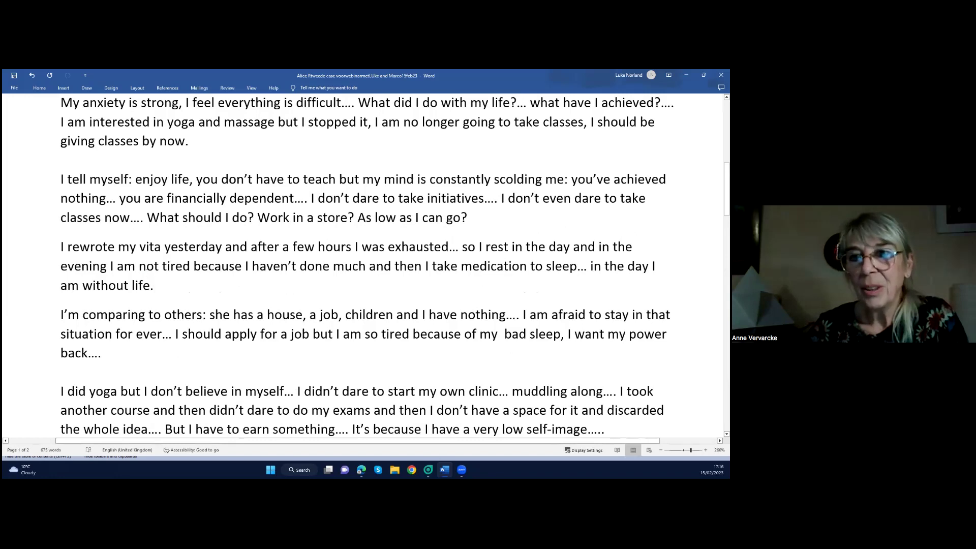
{"action": "scroll", "coordinate": [524, 285], "scroll_direction": "up", "scroll_amount": 1}
{"action": "scroll", "coordinate": [523, 284], "scroll_direction": "up", "scroll_amount": 3}
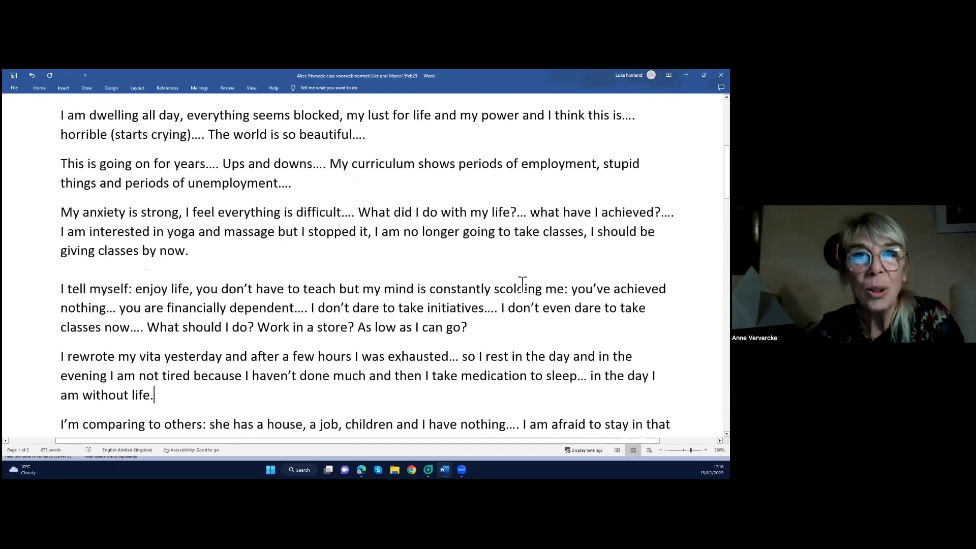
{"action": "scroll", "coordinate": [522, 285], "scroll_direction": "up", "scroll_amount": 2}
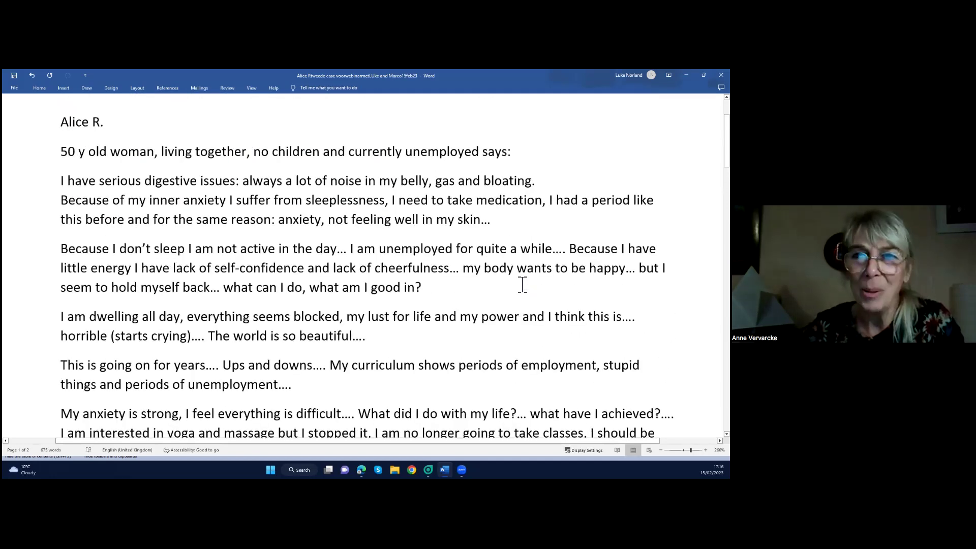
{"action": "scroll", "coordinate": [523, 285], "scroll_direction": "down", "scroll_amount": 1}
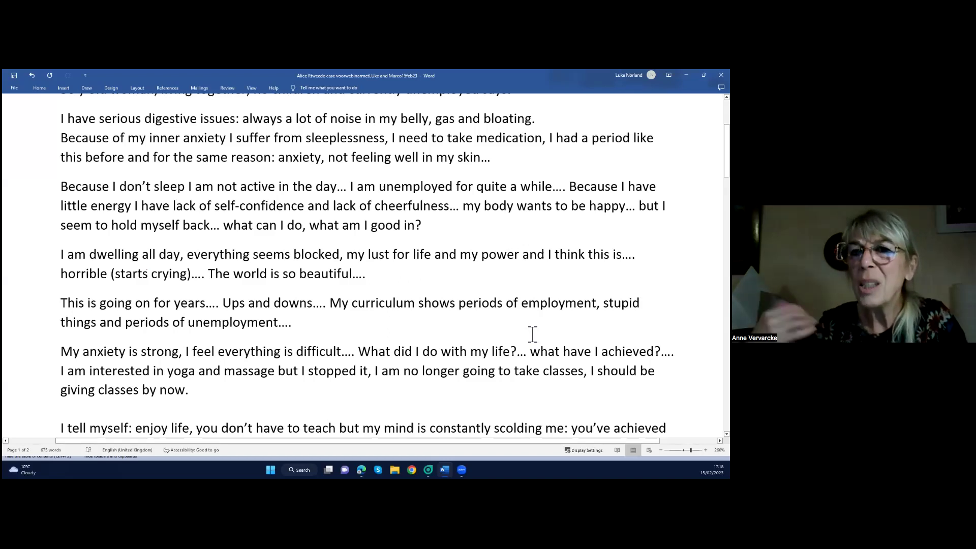
{"action": "scroll", "coordinate": [533, 334], "scroll_direction": "down", "scroll_amount": 1}
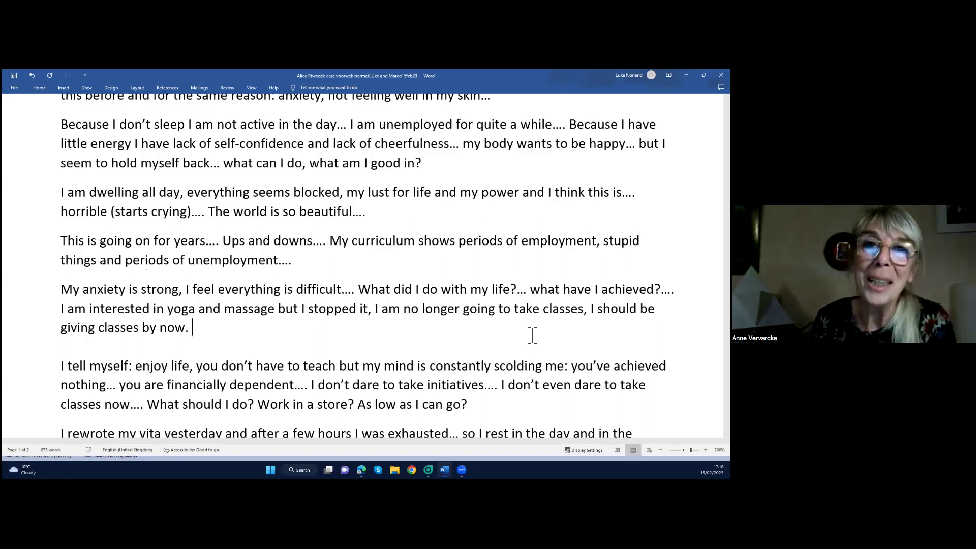
{"action": "scroll", "coordinate": [532, 336], "scroll_direction": "down", "scroll_amount": 6}
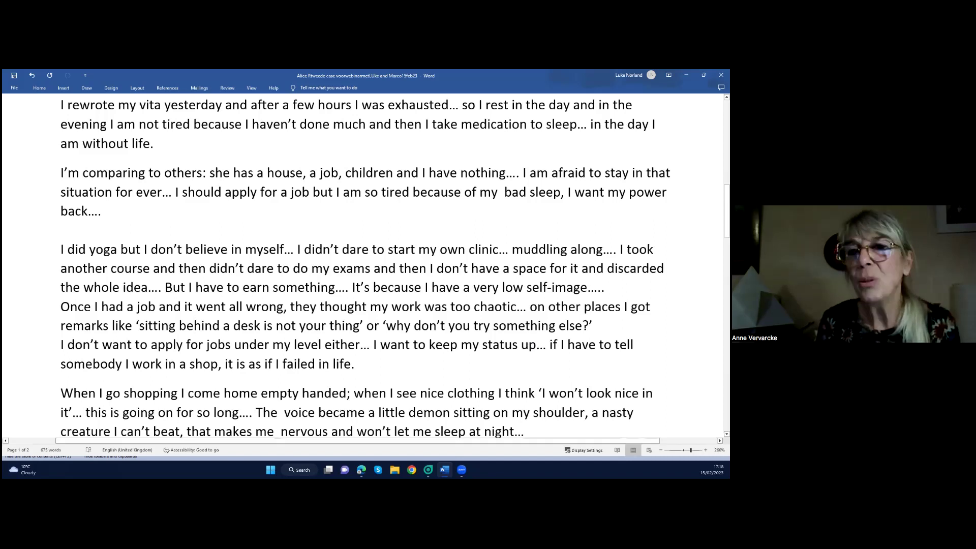
{"action": "scroll", "coordinate": [532, 335], "scroll_direction": "down", "scroll_amount": 1}
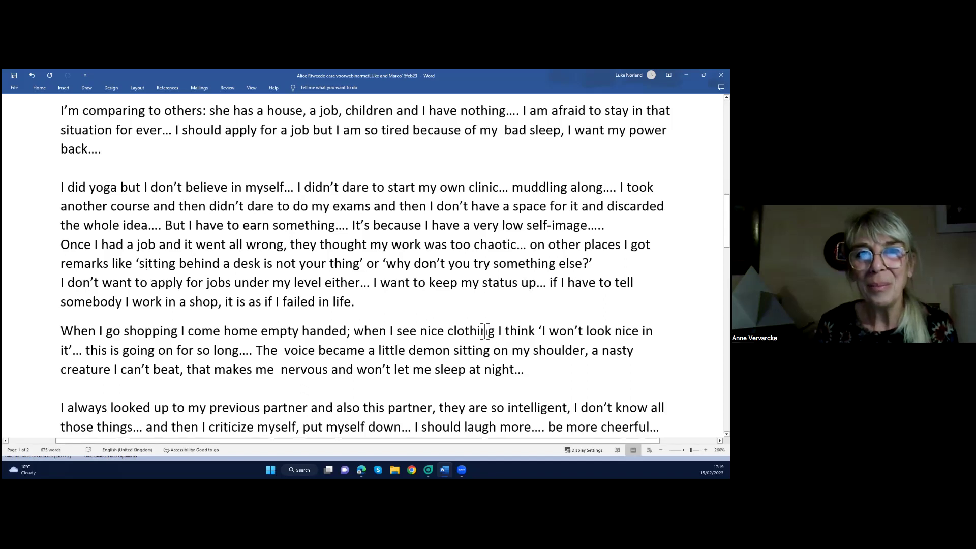
{"action": "scroll", "coordinate": [483, 331], "scroll_direction": "up", "scroll_amount": 1}
{"action": "scroll", "coordinate": [483, 330], "scroll_direction": "up", "scroll_amount": 3}
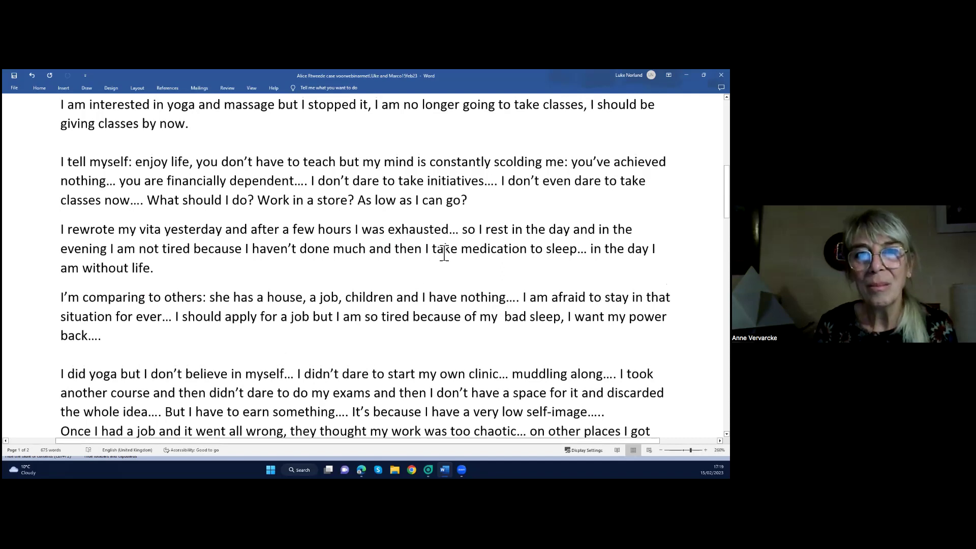
{"action": "scroll", "coordinate": [448, 255], "scroll_direction": "up", "scroll_amount": 1}
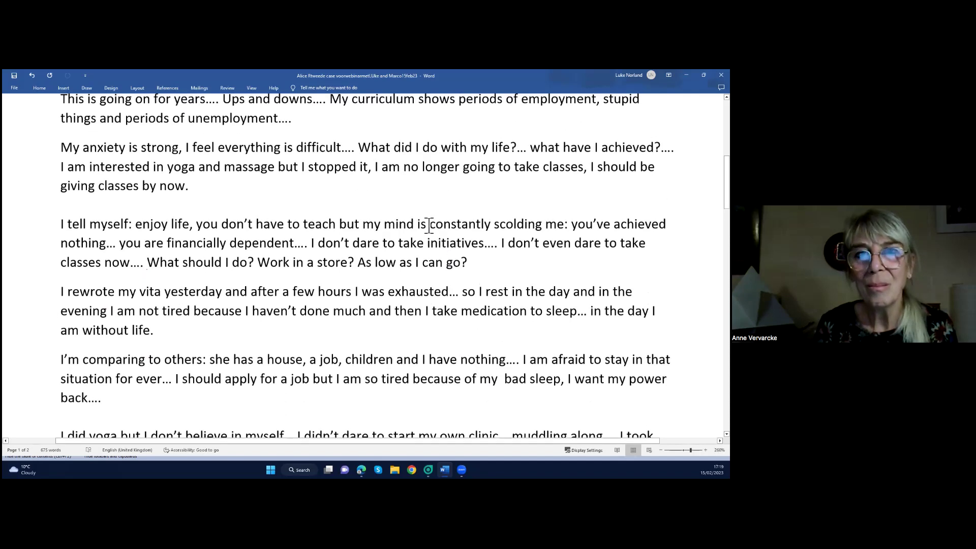
{"action": "scroll", "coordinate": [429, 226], "scroll_direction": "up", "scroll_amount": 1}
{"action": "scroll", "coordinate": [429, 225], "scroll_direction": "up", "scroll_amount": 1}
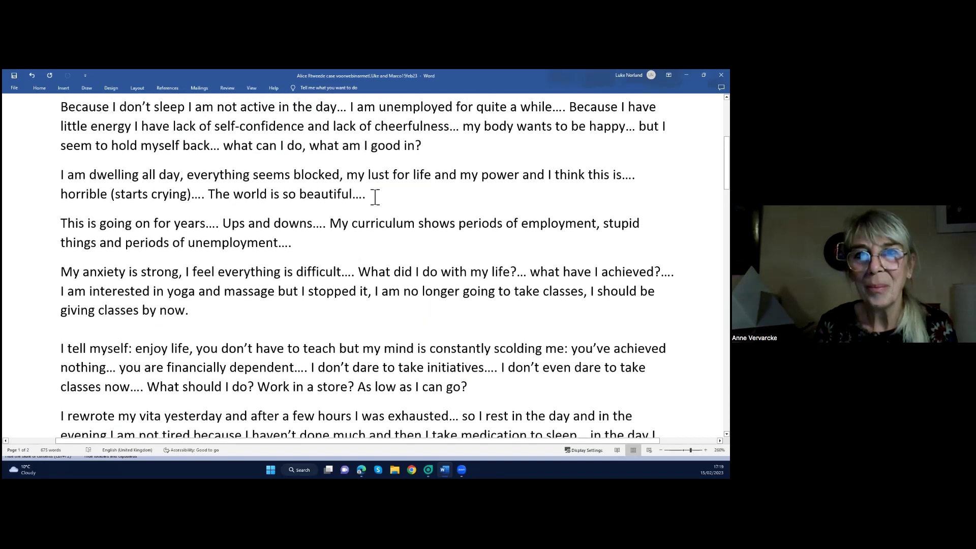
{"action": "scroll", "coordinate": [375, 193], "scroll_direction": "up", "scroll_amount": 1}
{"action": "scroll", "coordinate": [375, 193], "scroll_direction": "up", "scroll_amount": 1}
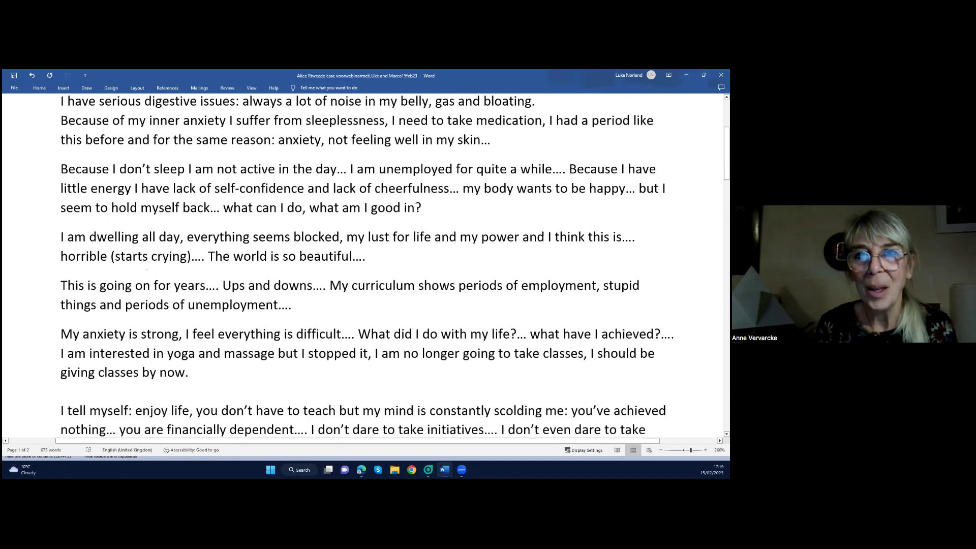
{"action": "scroll", "coordinate": [488, 249], "scroll_direction": "down", "scroll_amount": 5}
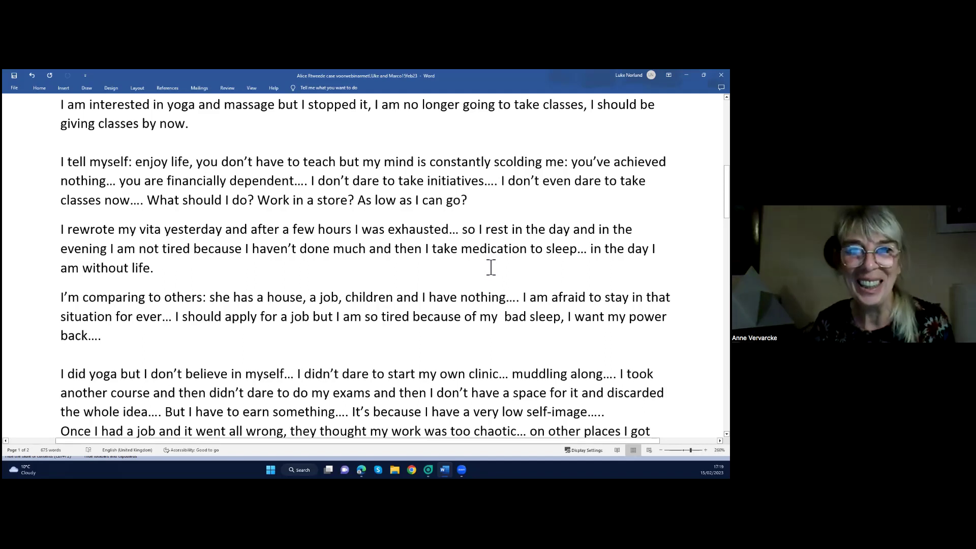
{"action": "scroll", "coordinate": [494, 276], "scroll_direction": "down", "scroll_amount": 1}
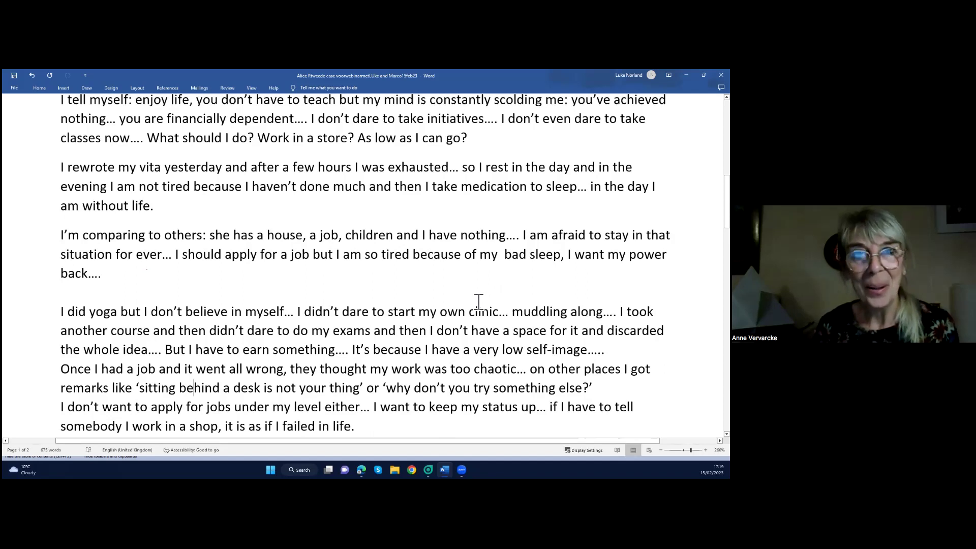
{"action": "scroll", "coordinate": [478, 301], "scroll_direction": "down", "scroll_amount": 1}
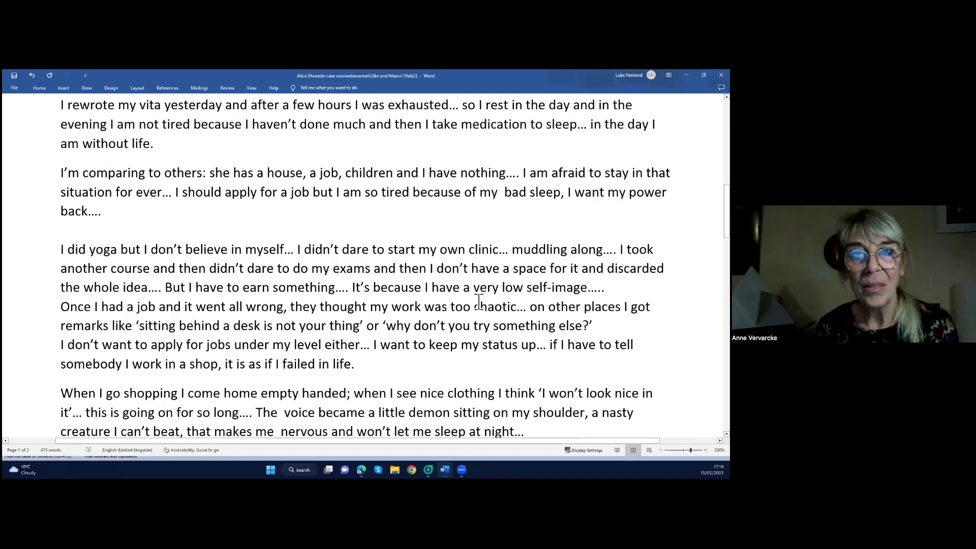
{"action": "scroll", "coordinate": [479, 301], "scroll_direction": "down", "scroll_amount": 1}
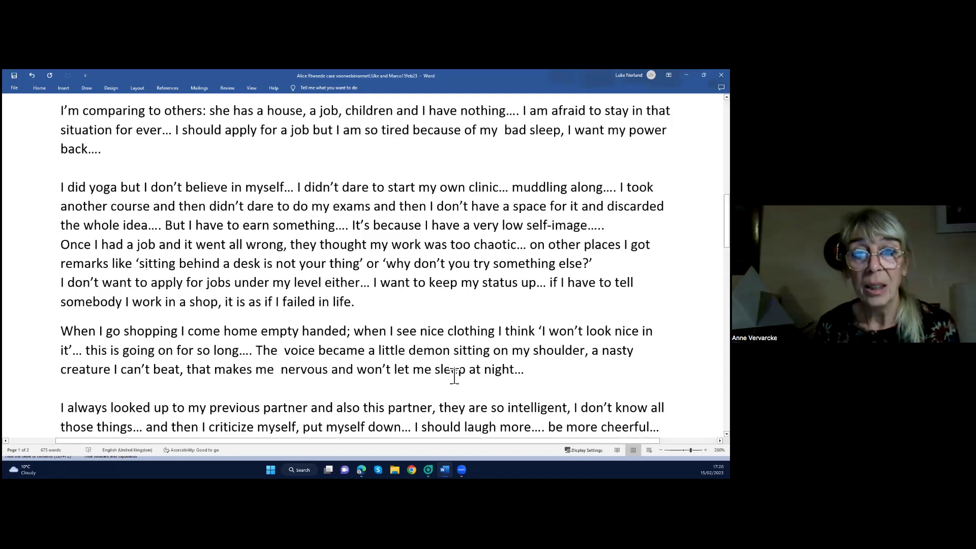
In Edge, scroll through the Voorbeeld Map families chart PDF, then return to the 230130_FF_Case tab.
{"action": "left_click", "coordinate": [361, 470]}
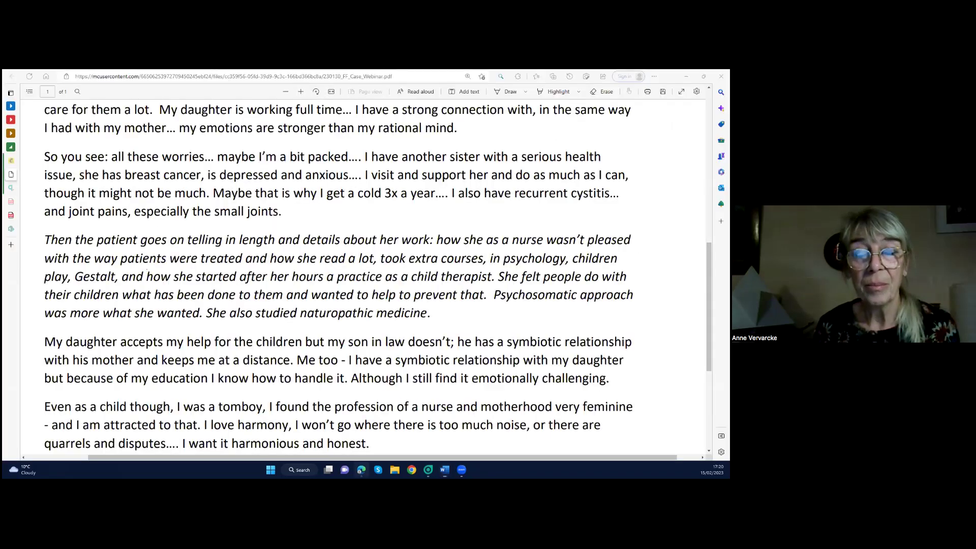
{"action": "mouse_move", "coordinate": [23, 216]}
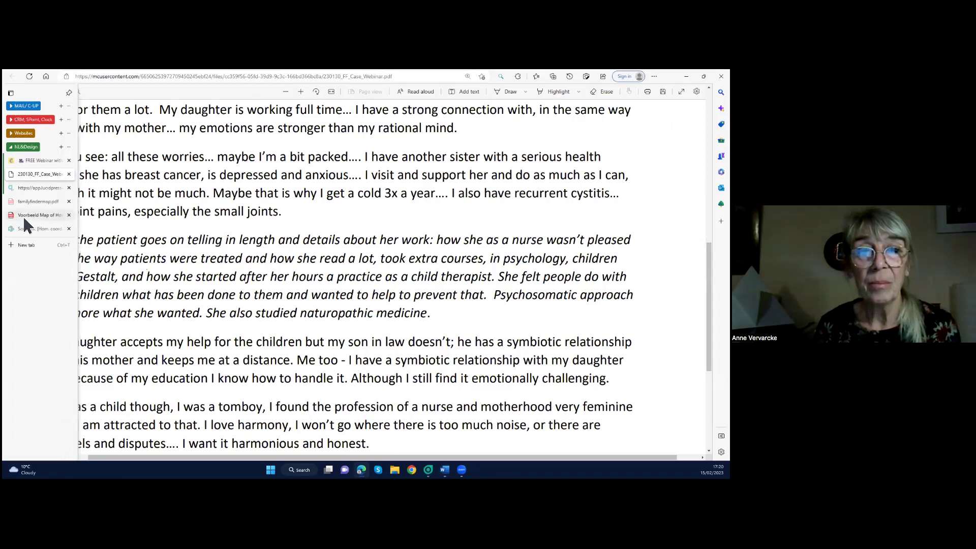
{"action": "left_click", "coordinate": [24, 216]}
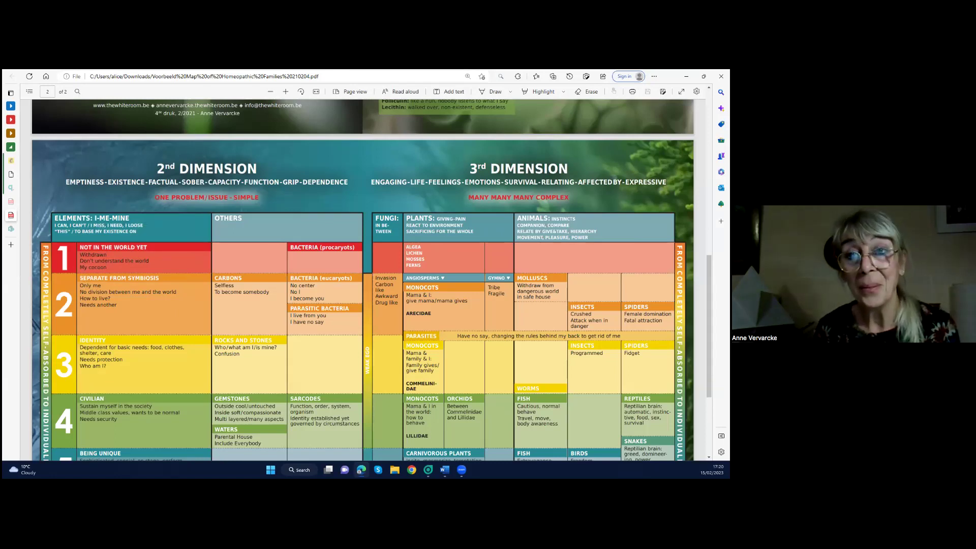
{"action": "scroll", "coordinate": [363, 280], "scroll_direction": "down", "scroll_amount": 3}
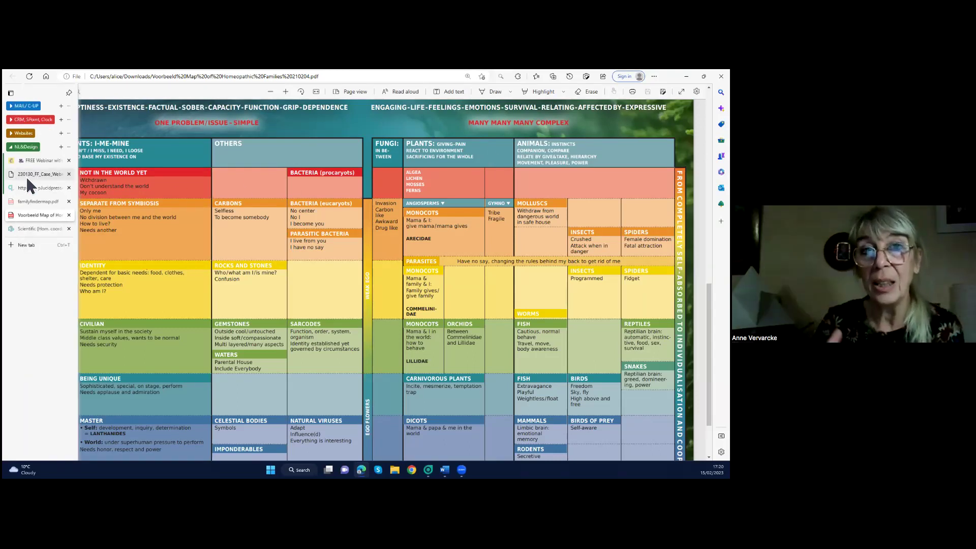
{"action": "left_click", "coordinate": [26, 176]}
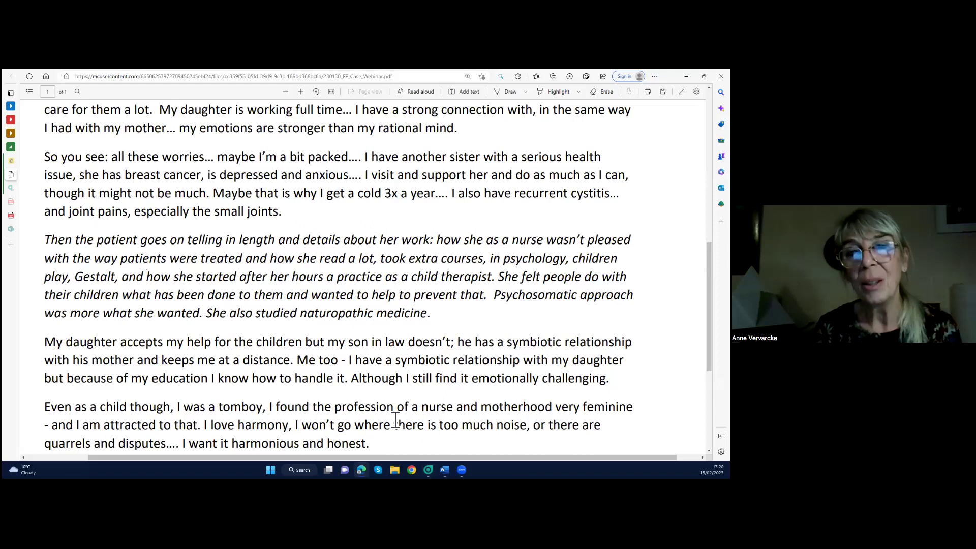
Switch to the Word case notes and scroll to the yoga classes and vita-rewriting passage.
{"action": "left_click", "coordinate": [445, 470]}
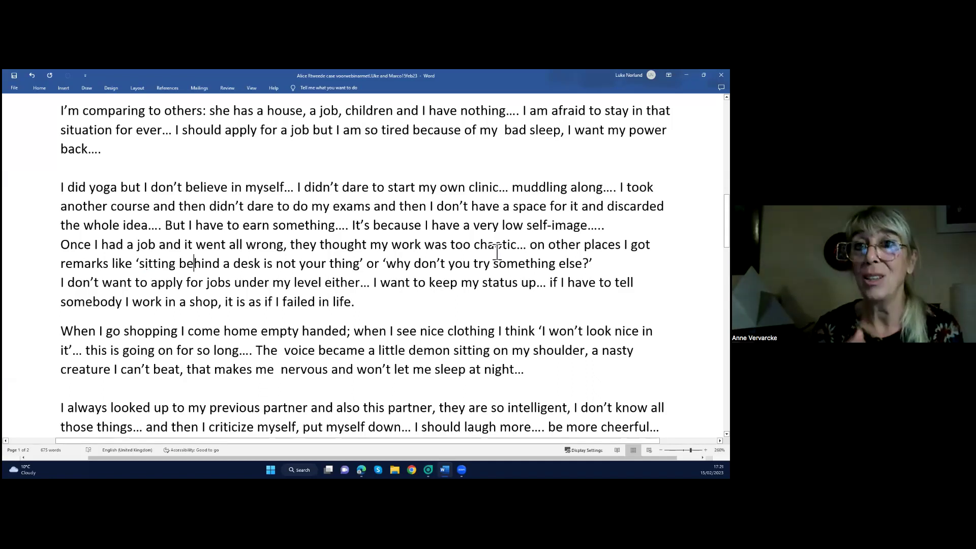
{"action": "scroll", "coordinate": [463, 257], "scroll_direction": "down", "scroll_amount": 2}
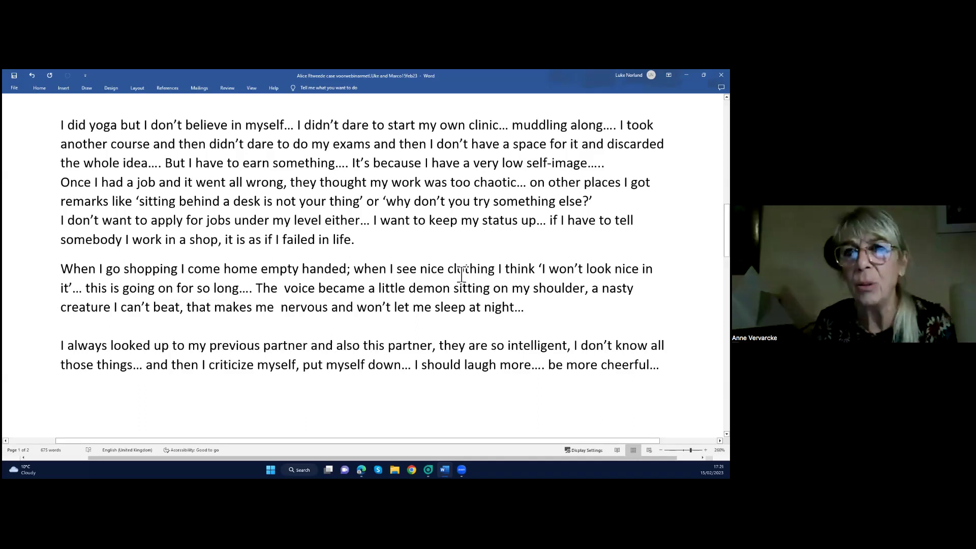
{"action": "scroll", "coordinate": [461, 274], "scroll_direction": "up", "scroll_amount": 3}
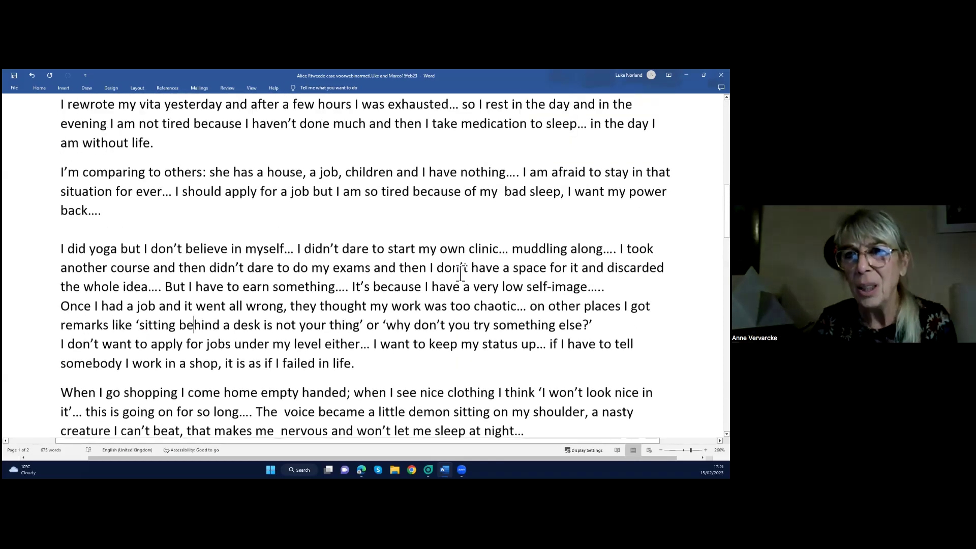
{"action": "scroll", "coordinate": [462, 274], "scroll_direction": "up", "scroll_amount": 1}
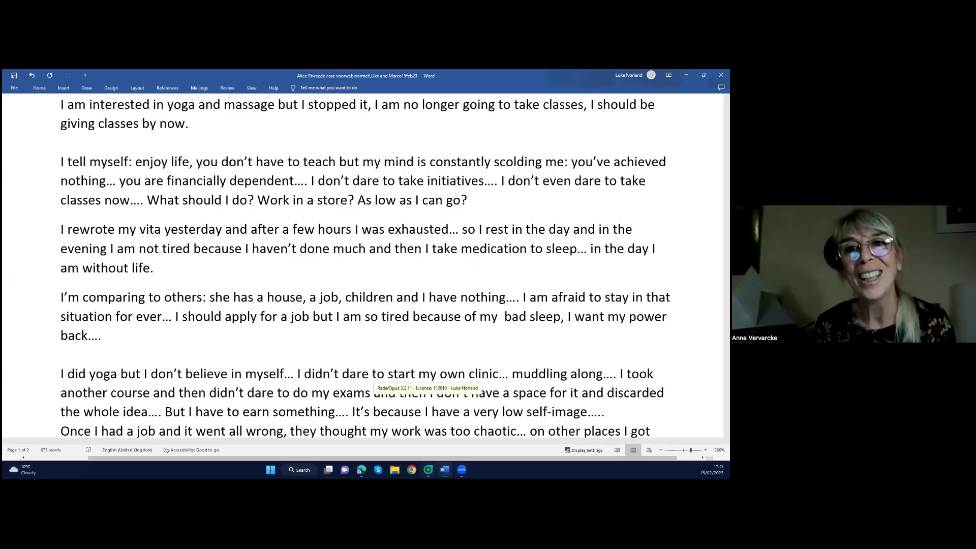
Switch to RadarOpus and run a Family finder word search for 'enjoy'.
{"action": "key", "text": "alt+Tab"}
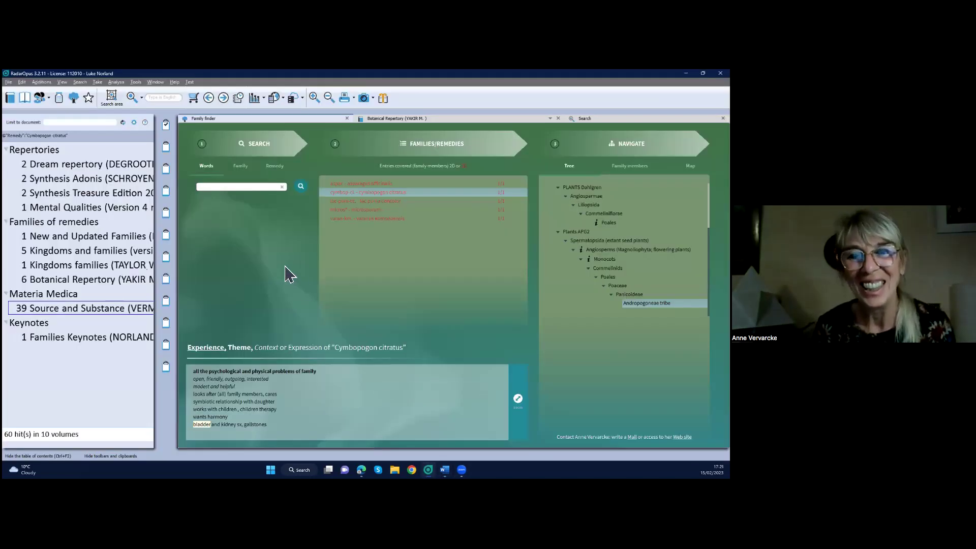
{"action": "left_click", "coordinate": [238, 187]}
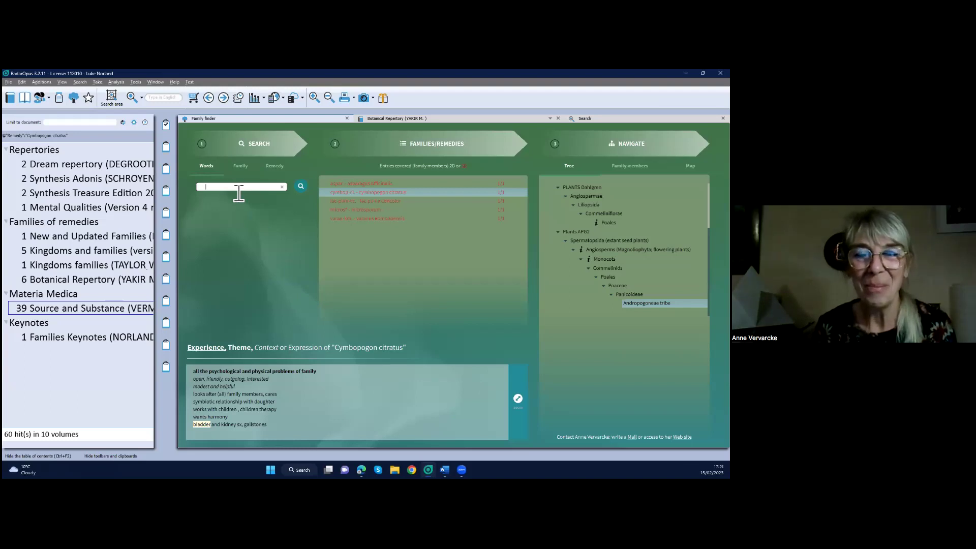
{"action": "type", "text": "enjoy"}
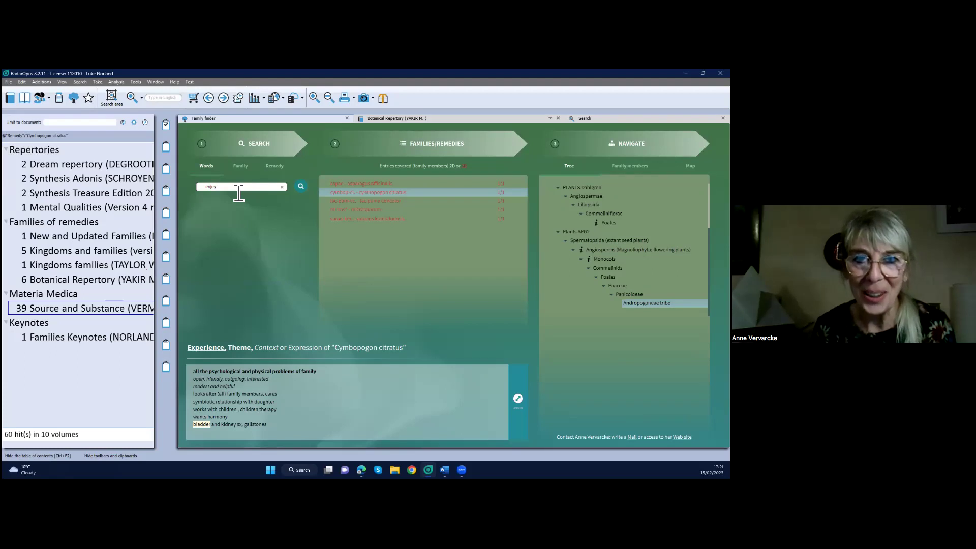
{"action": "key", "text": "Return"}
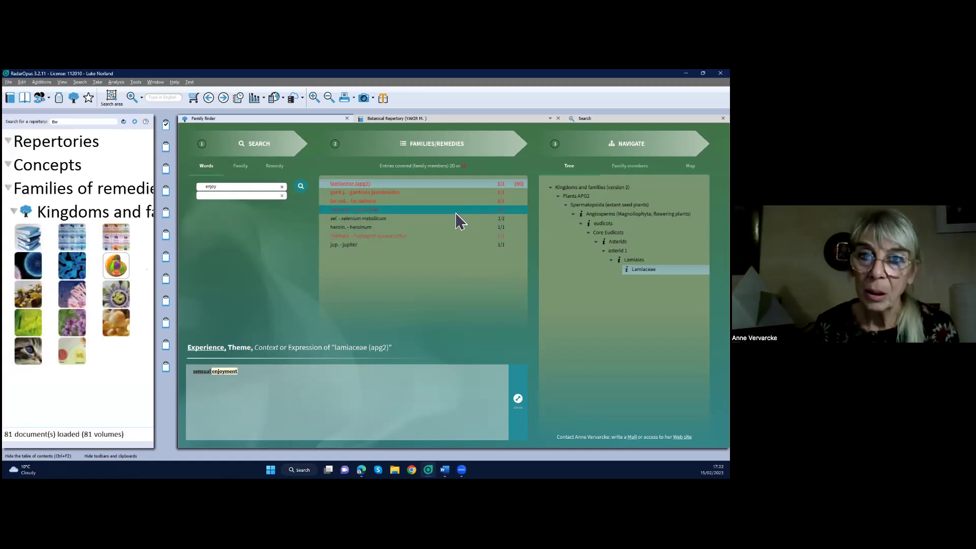
Select gard j. (Gardenia jasminoides) and read its enlarged experience text, then shrink it.
{"action": "left_click", "coordinate": [452, 195]}
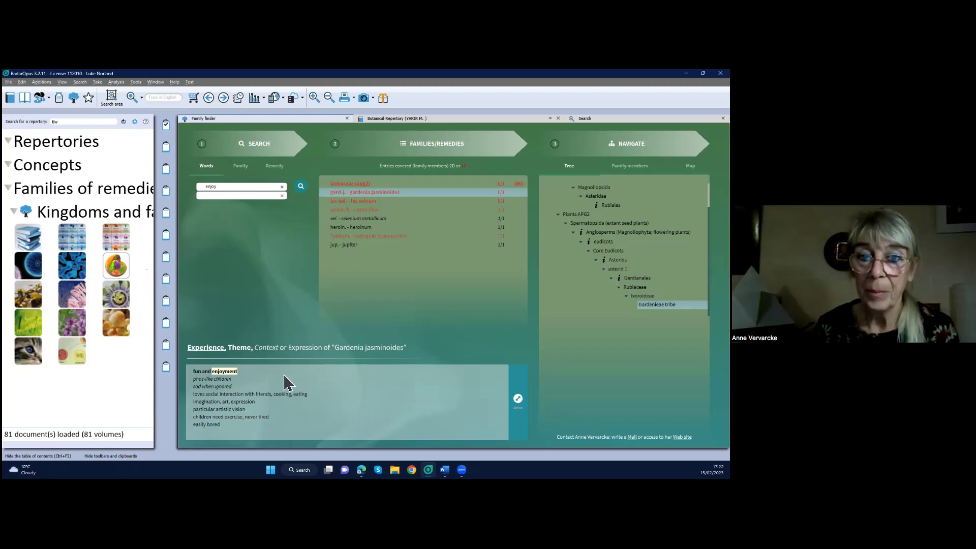
{"action": "left_click", "coordinate": [518, 399]}
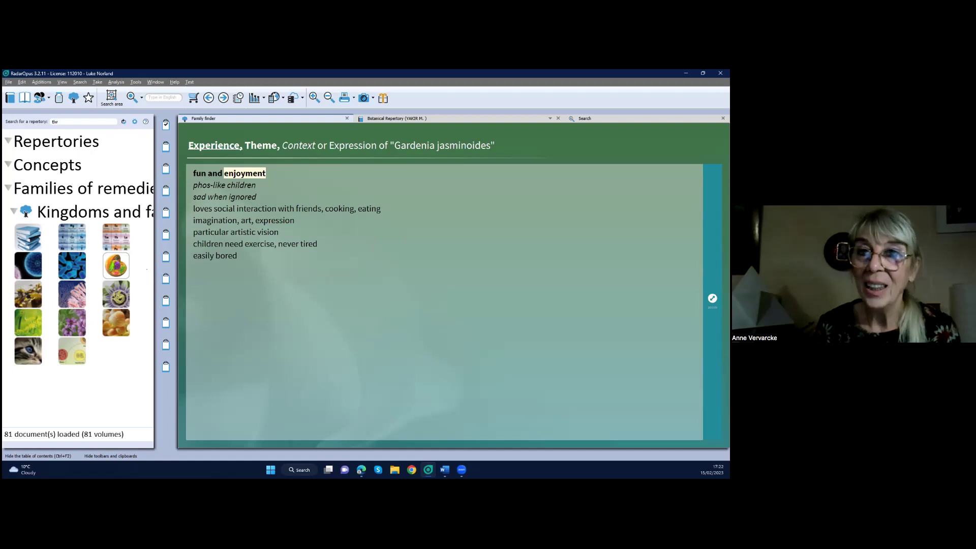
{"action": "left_click", "coordinate": [712, 299]}
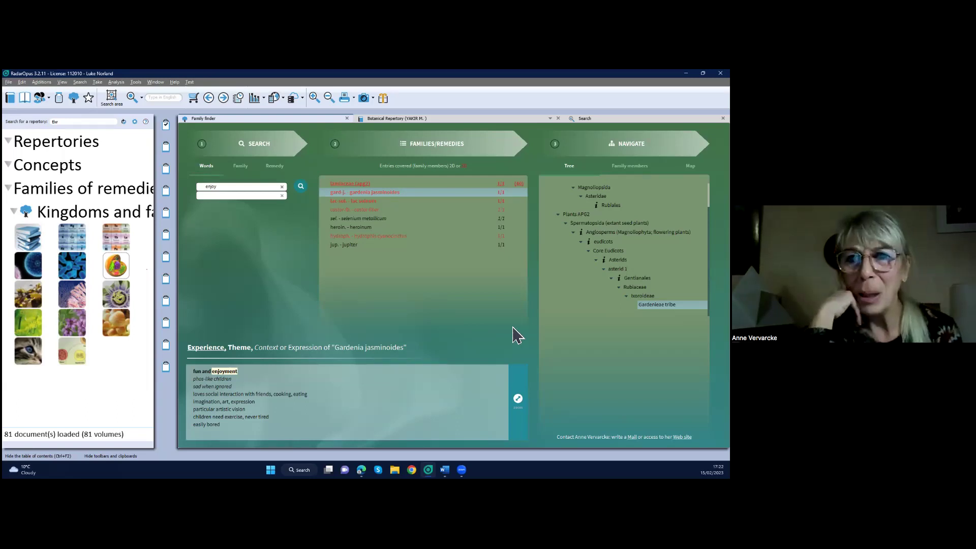
Select lac sul. (Lac suinum), read its enlarged experience text, and focus Cetartiodactyla in its classification.
{"action": "left_click", "coordinate": [377, 203]}
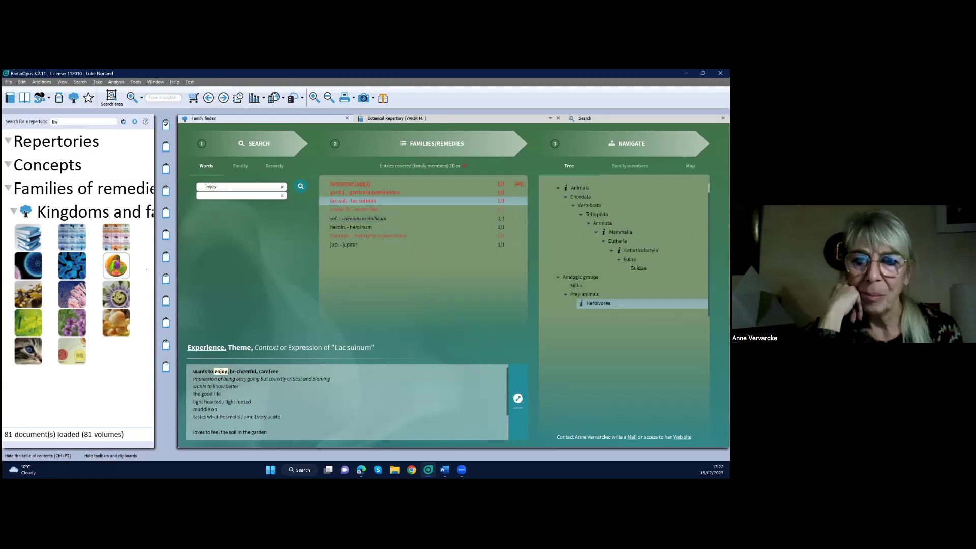
{"action": "left_click", "coordinate": [518, 399]}
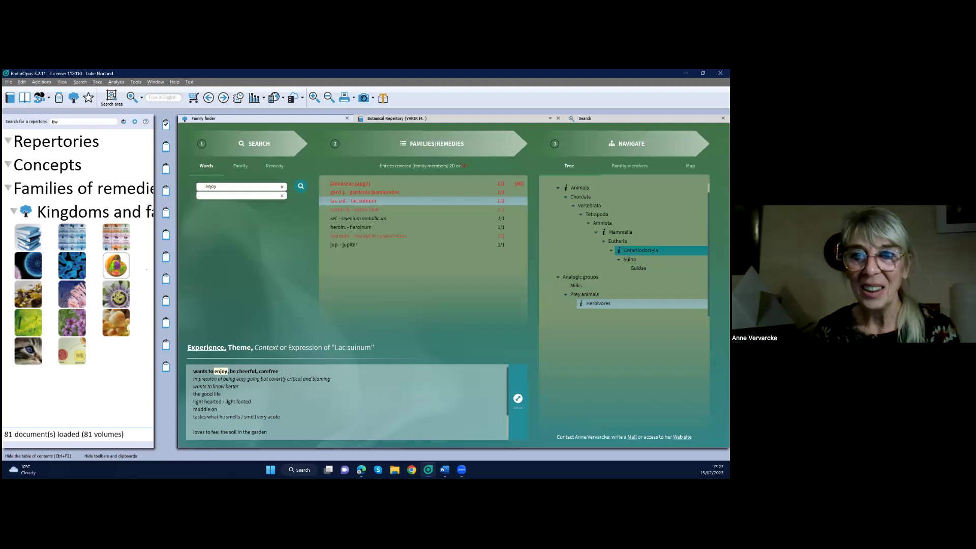
{"action": "left_click", "coordinate": [641, 250]}
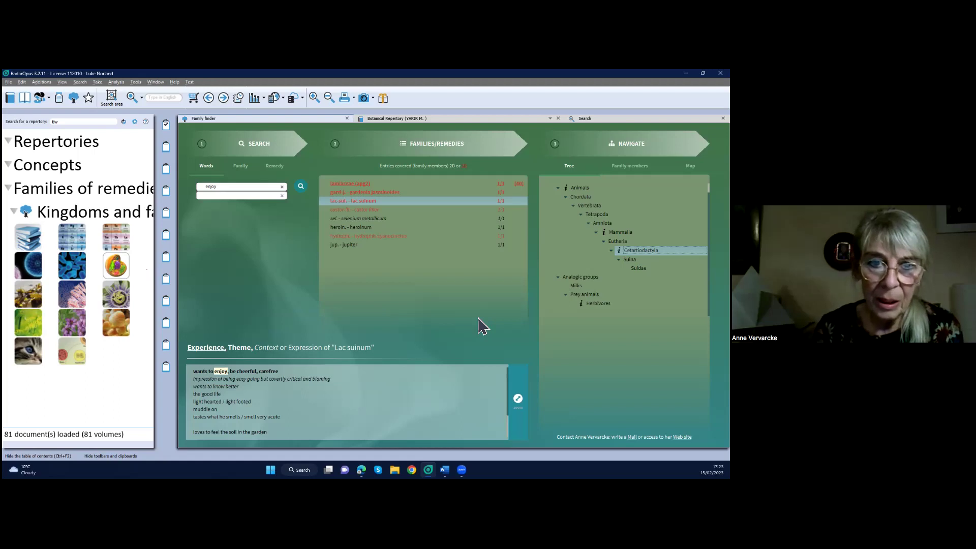
{"action": "left_click", "coordinate": [519, 402]}
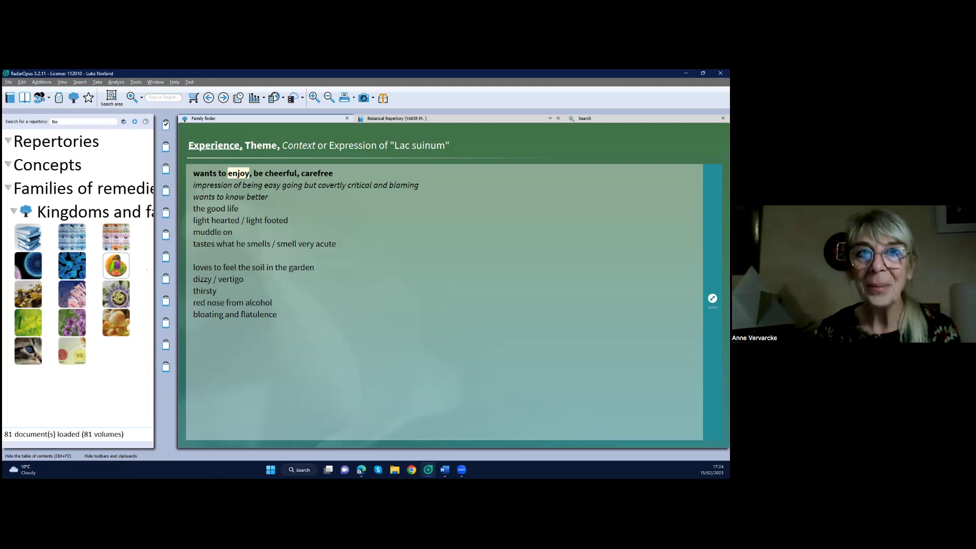
{"action": "key", "text": "Escape"}
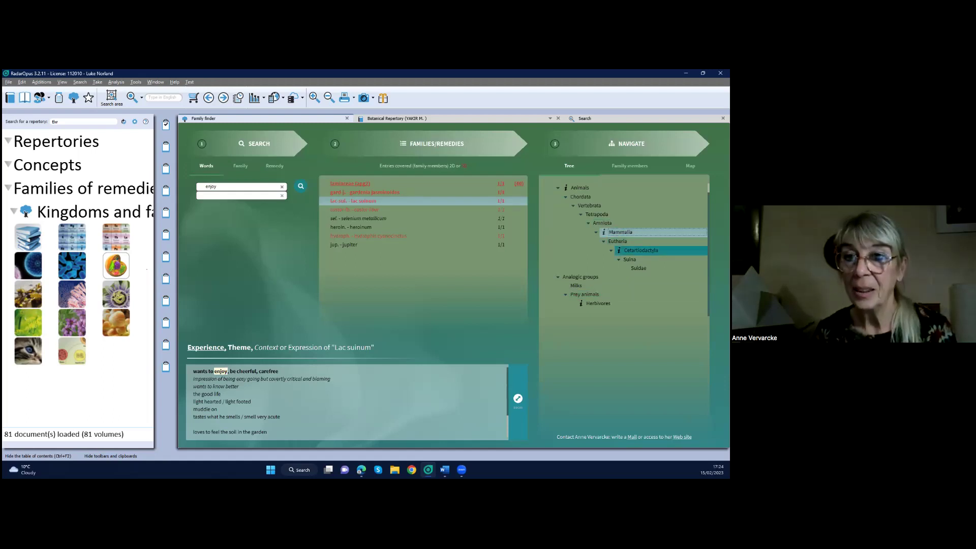
Run a Family finder search for the Cetartiodactyla family.
{"action": "right_click", "coordinate": [628, 254]}
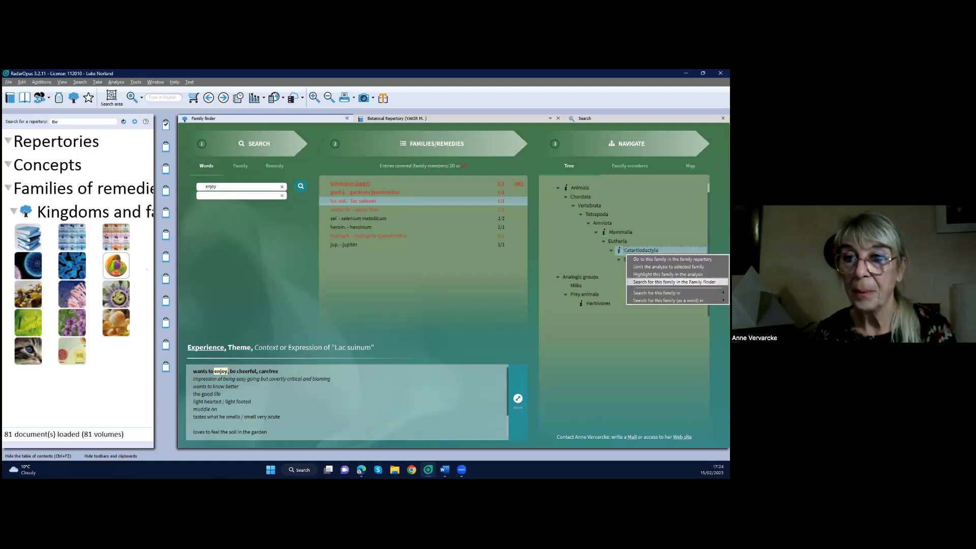
{"action": "left_click", "coordinate": [674, 282]}
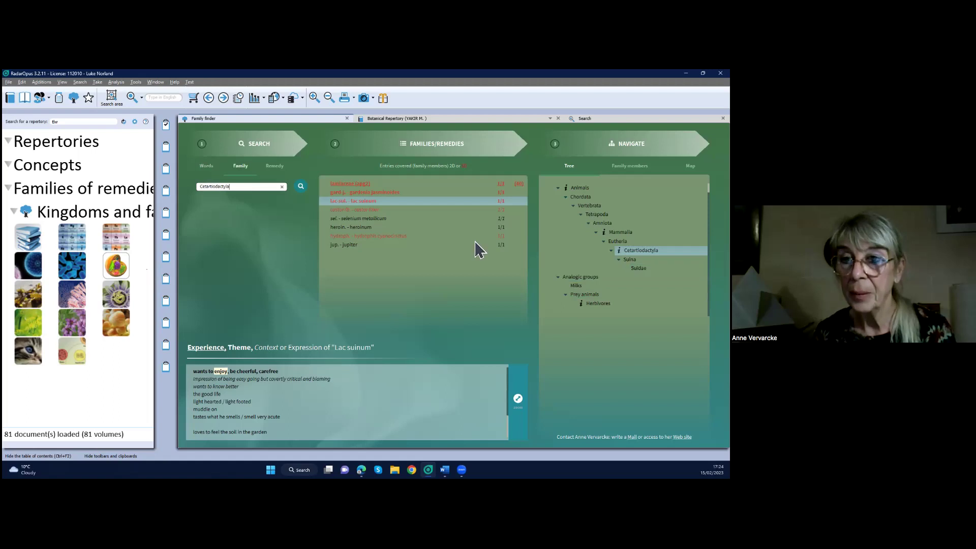
{"action": "left_click", "coordinate": [300, 188]}
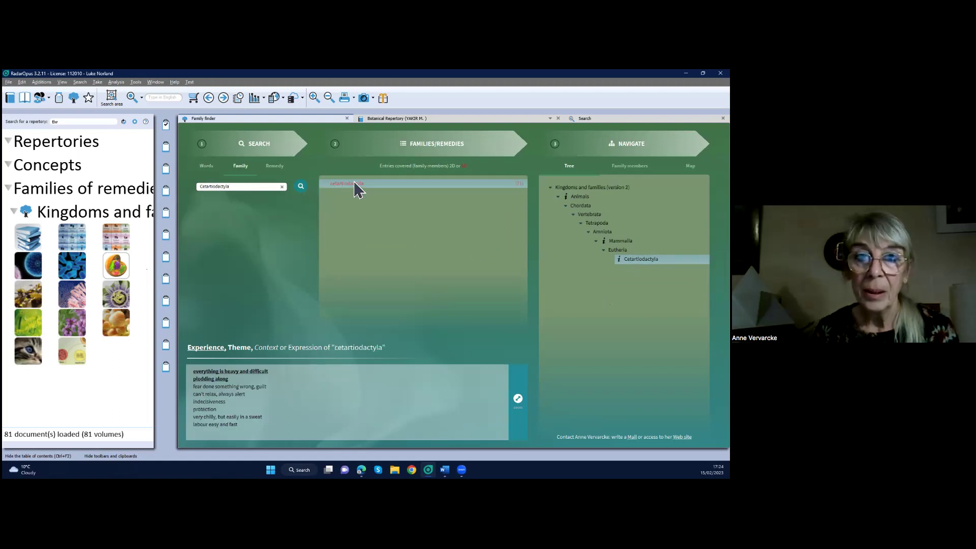
Enlarge and restore the experience text, then browse Cetartiodactyla's family members and return to the tree.
{"action": "left_click", "coordinate": [518, 399]}
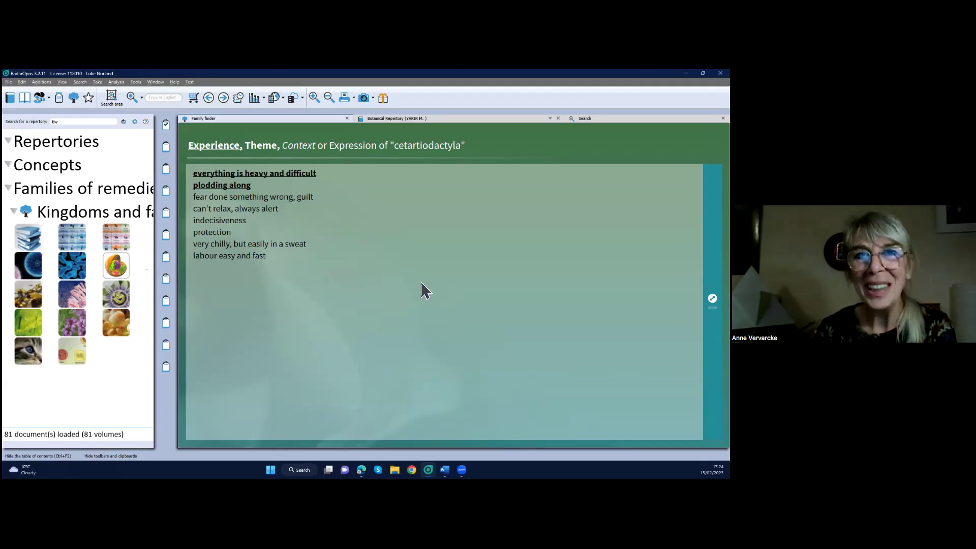
{"action": "left_click", "coordinate": [713, 298]}
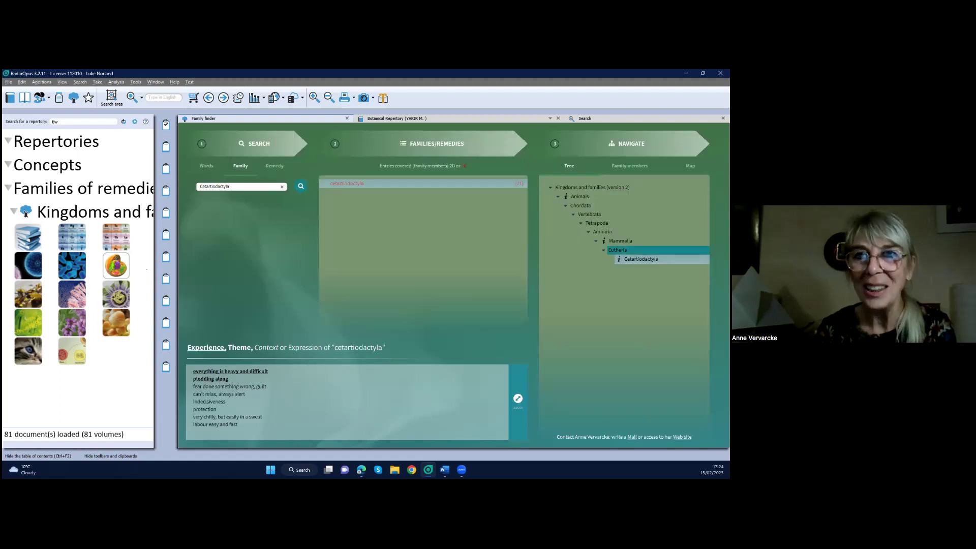
{"action": "left_click", "coordinate": [629, 166]}
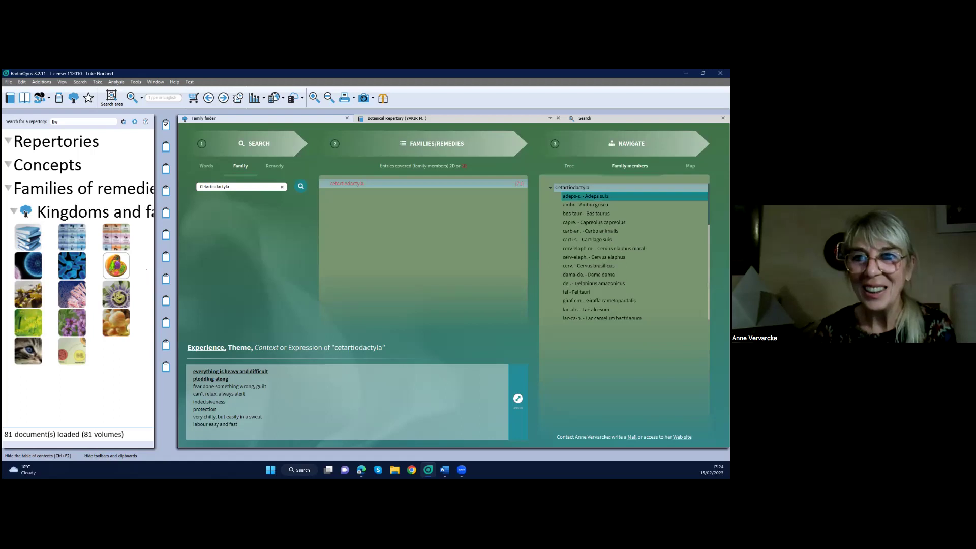
{"action": "scroll", "coordinate": [625, 231], "scroll_direction": "down", "scroll_amount": 10}
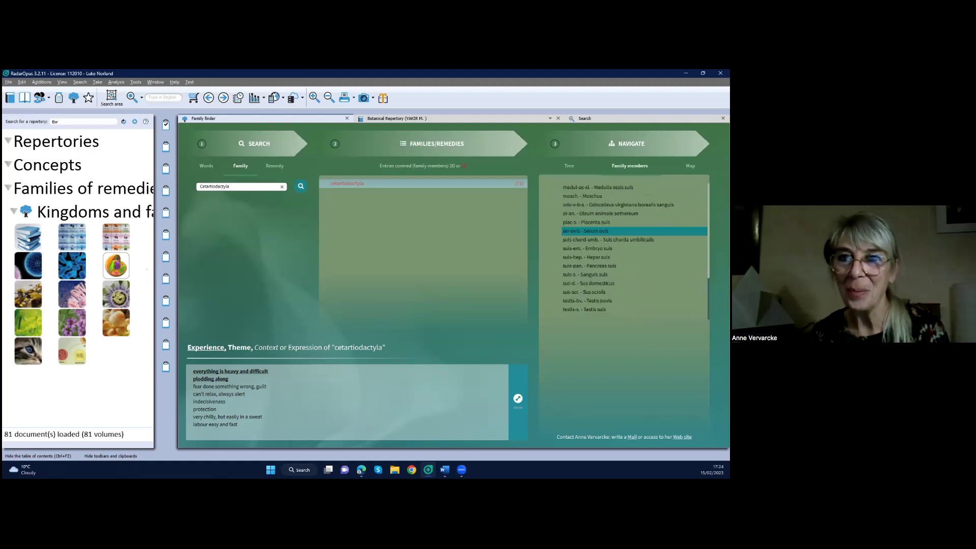
{"action": "left_click", "coordinate": [569, 166]}
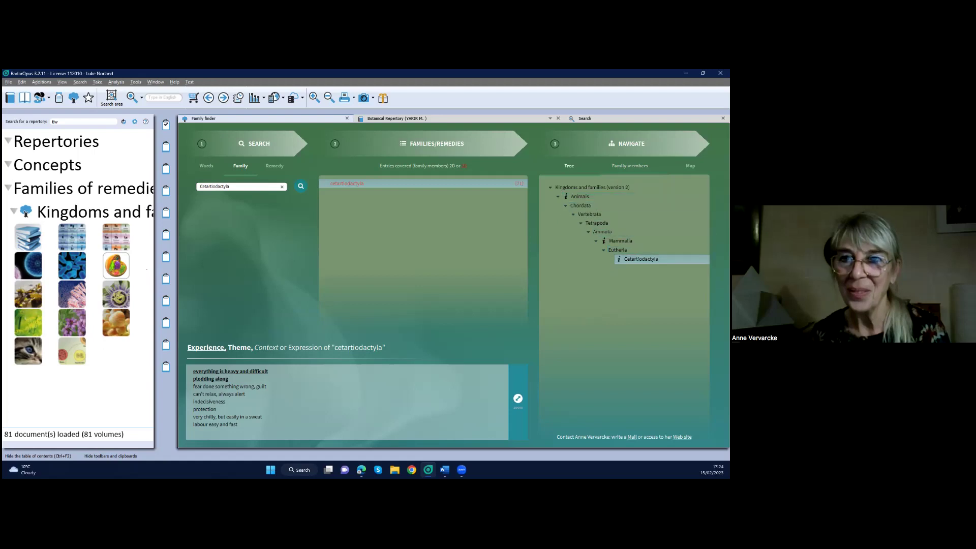
Open Cetartiodactyla in the Kingdoms and families document, add it to a clipboard, then return to the Family finder.
{"action": "double_click", "coordinate": [641, 259]}
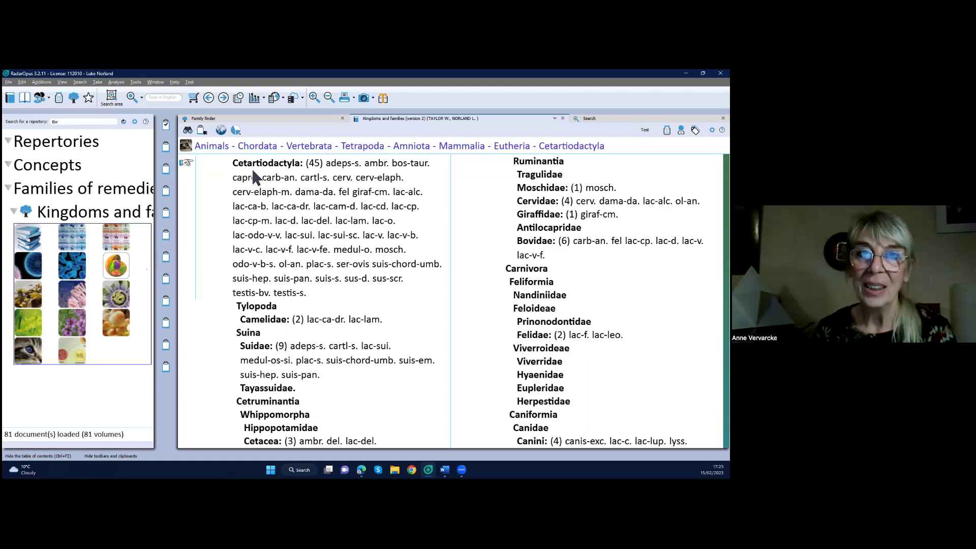
{"action": "left_click", "coordinate": [167, 128]}
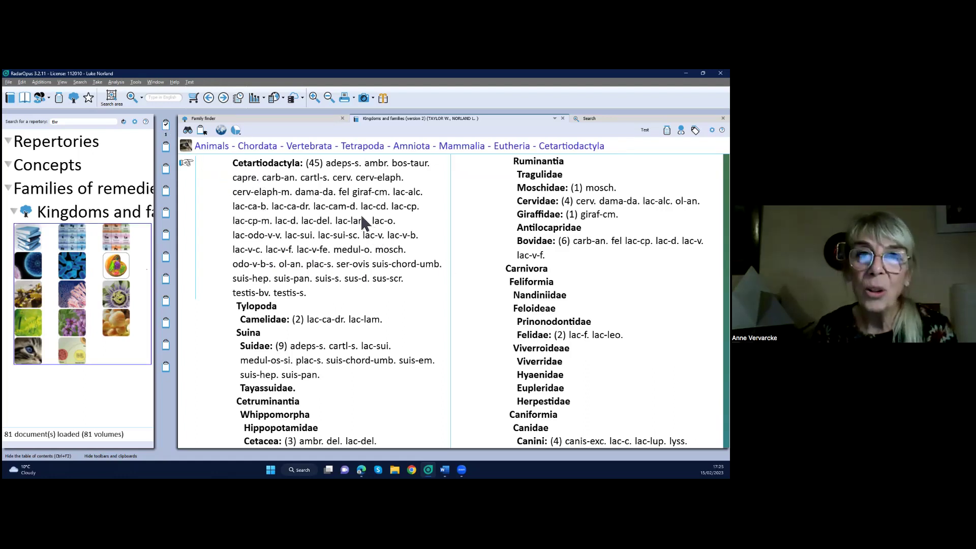
{"action": "mouse_move", "coordinate": [352, 213]}
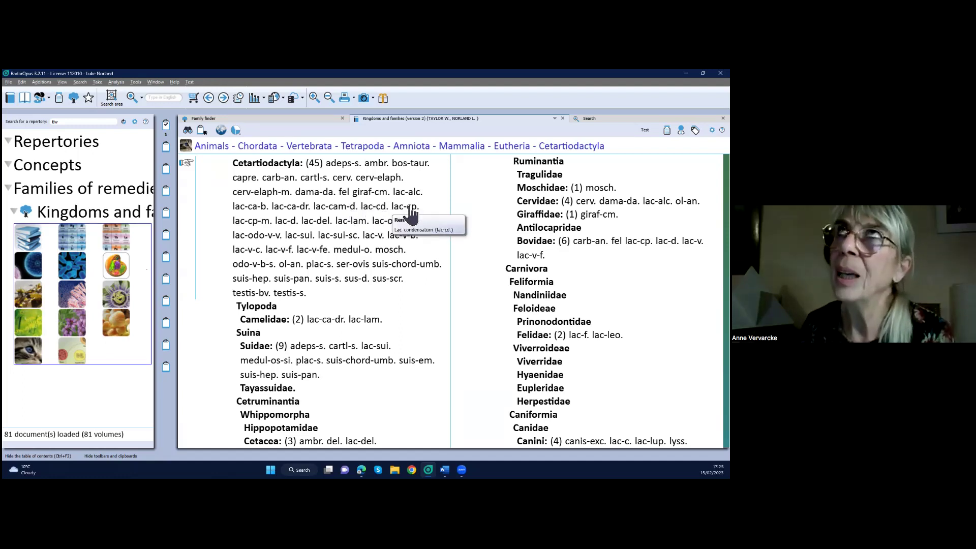
{"action": "mouse_move", "coordinate": [410, 216]}
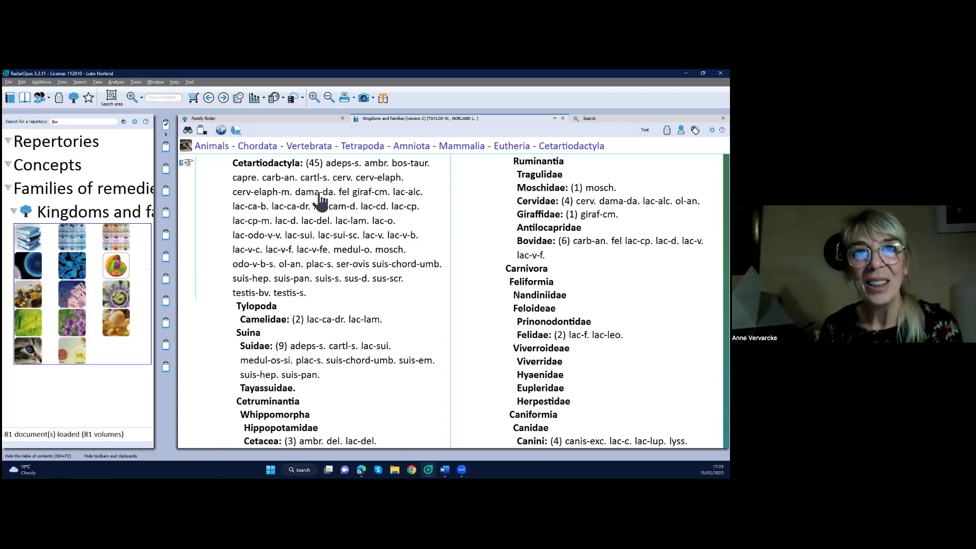
{"action": "mouse_move", "coordinate": [321, 202]}
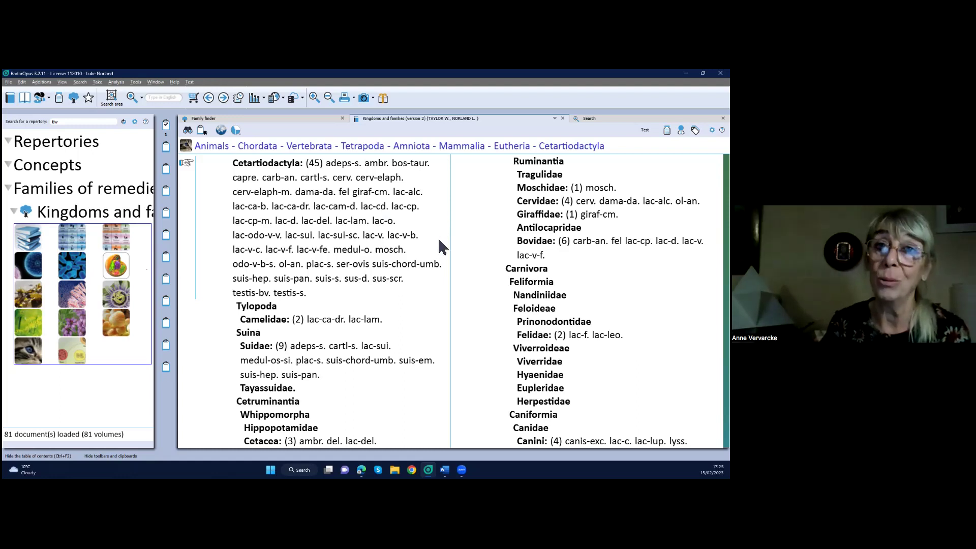
{"action": "left_click", "coordinate": [307, 123]}
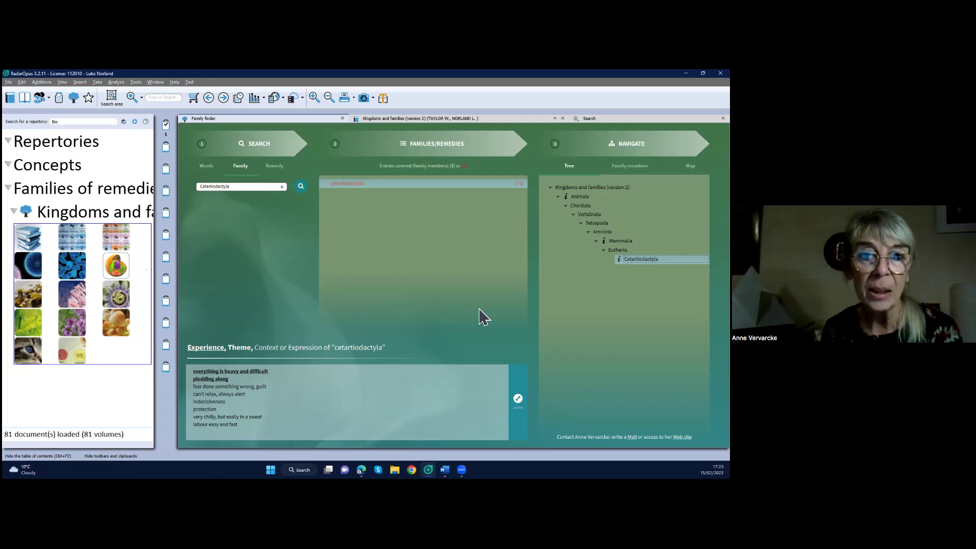
Expand and restore the Cetartiodactyla experience panel, then view its place on the dimensions Map.
{"action": "left_click", "coordinate": [518, 401]}
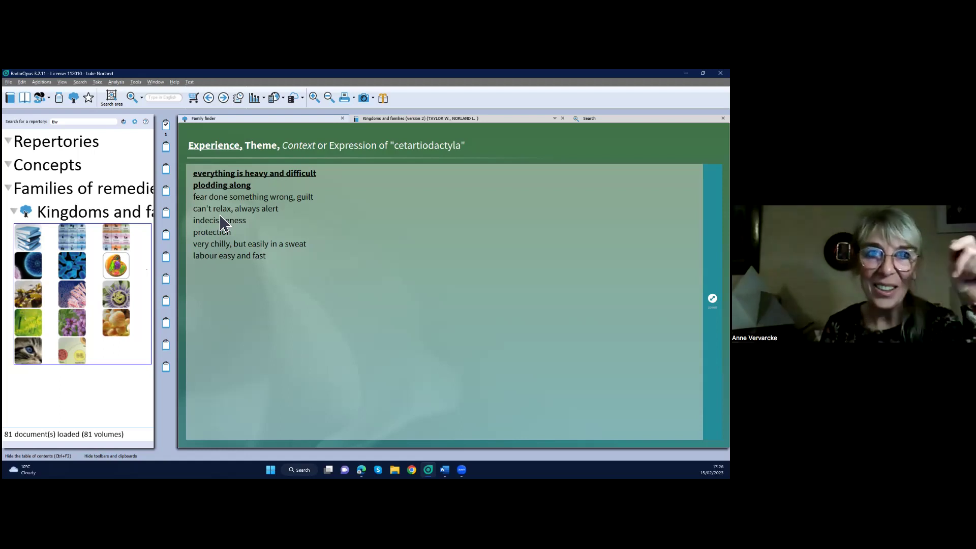
{"action": "key", "text": "Escape"}
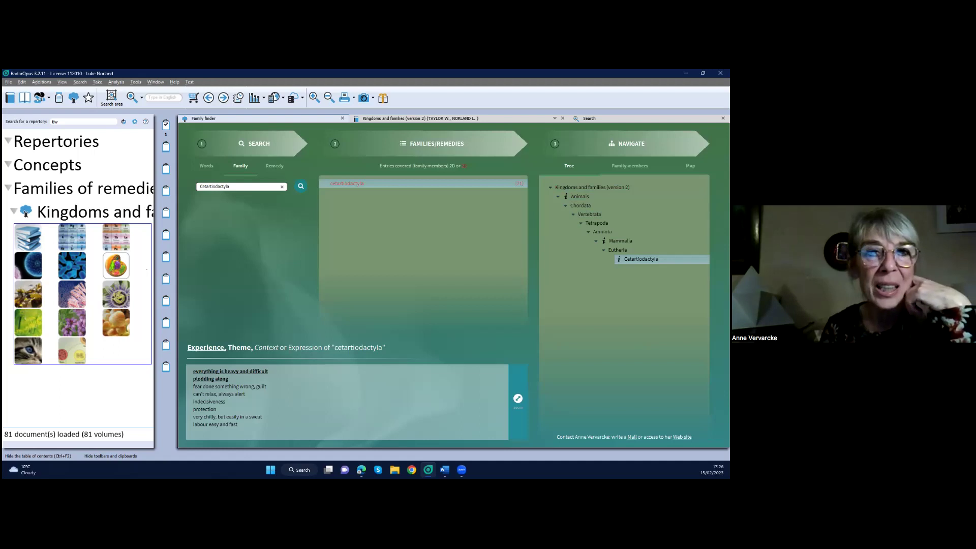
{"action": "left_click", "coordinate": [690, 165]}
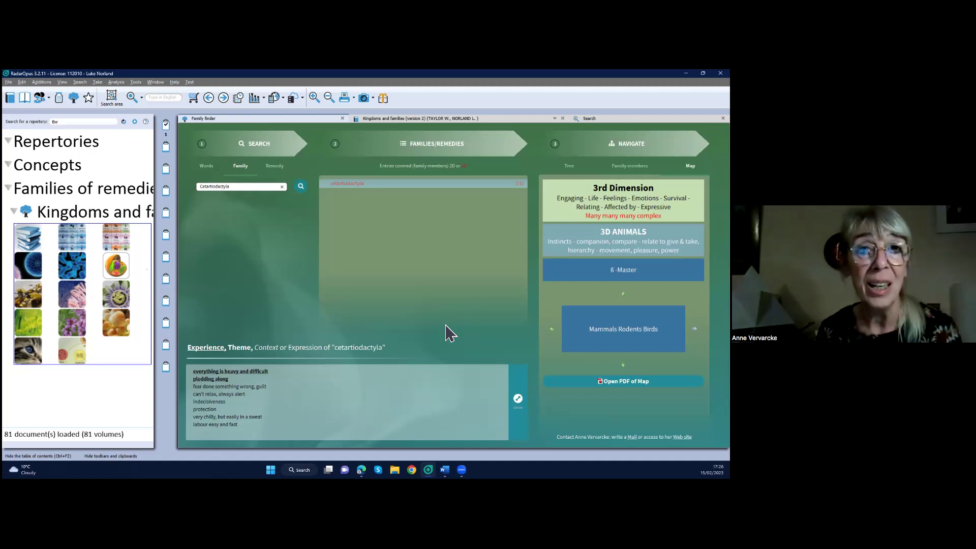
Rerun the 'enjoy' word search, open Lac suinum's experience text and select Milks in the tree.
{"action": "left_click", "coordinate": [213, 173]}
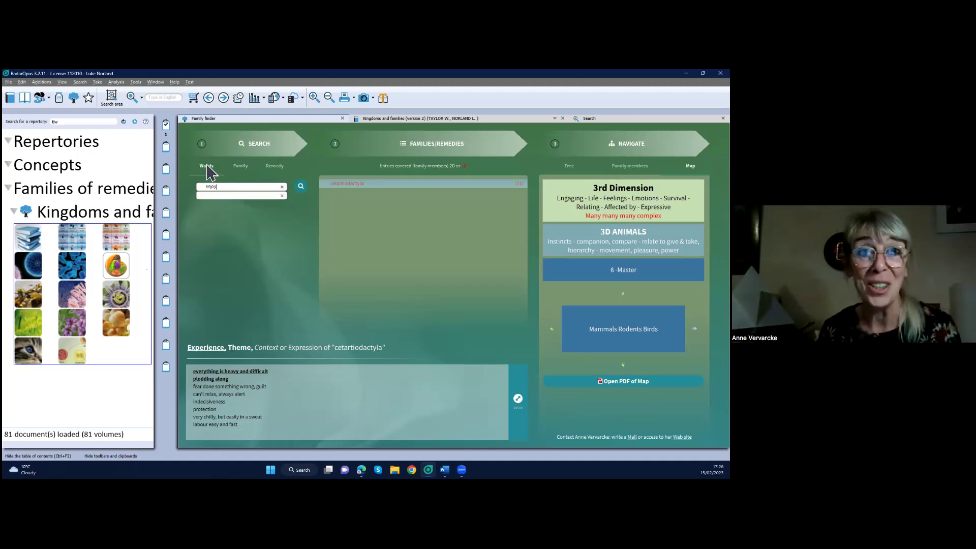
{"action": "left_click", "coordinate": [303, 193]}
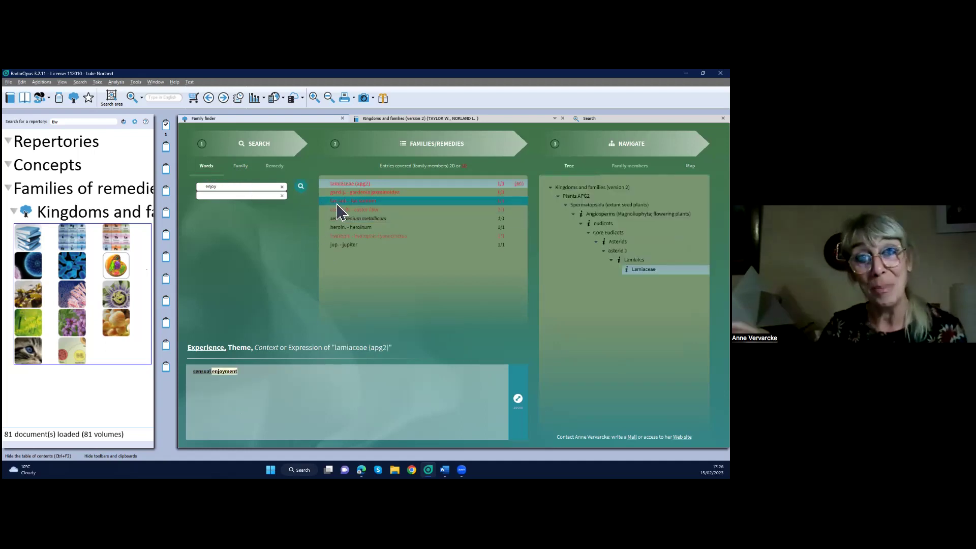
{"action": "left_click", "coordinate": [337, 201]}
{"action": "left_click", "coordinate": [261, 196]}
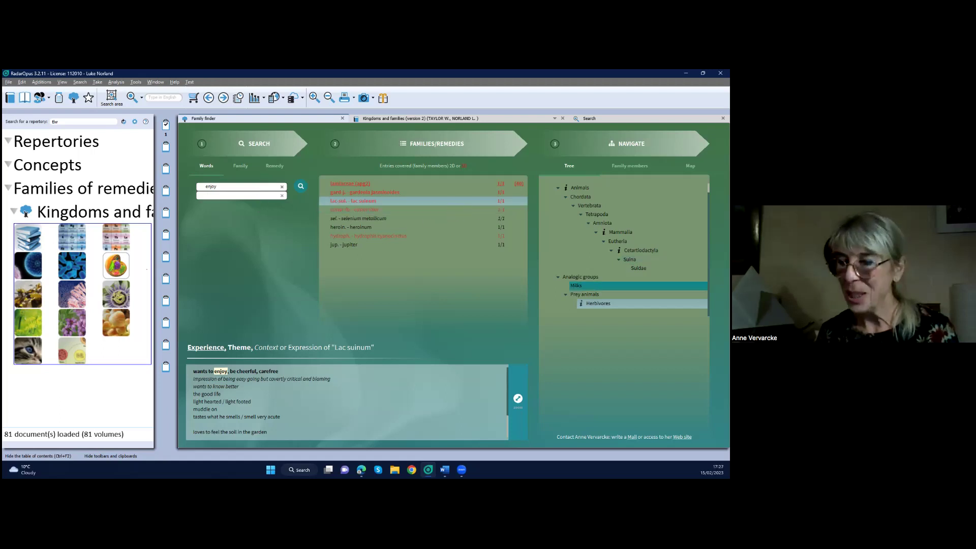
{"action": "left_click", "coordinate": [576, 285]}
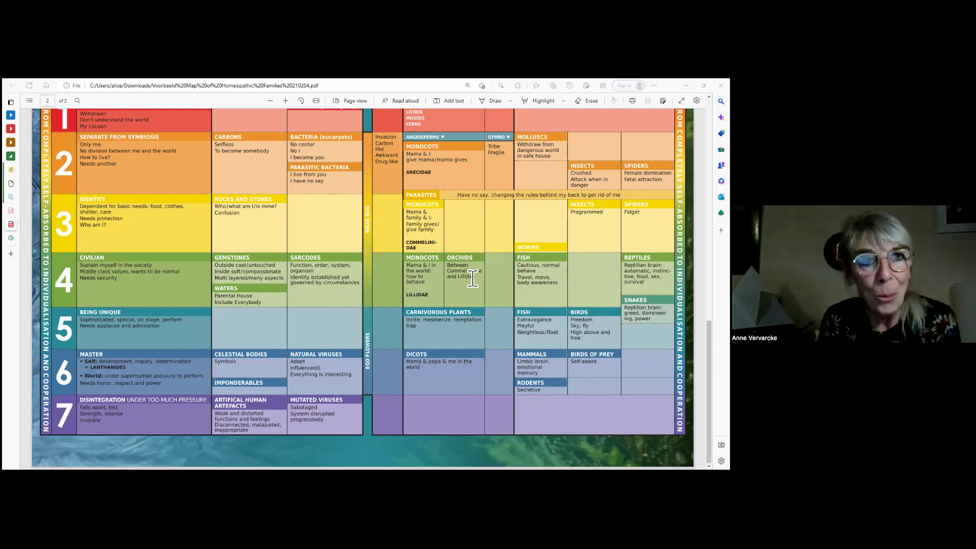
Scroll through the families map PDF's 2nd and 3rd Dimension chart and its numbered levels.
{"action": "scroll", "coordinate": [473, 279], "scroll_direction": "up", "scroll_amount": 1}
{"action": "scroll", "coordinate": [470, 289], "scroll_direction": "up", "scroll_amount": 1}
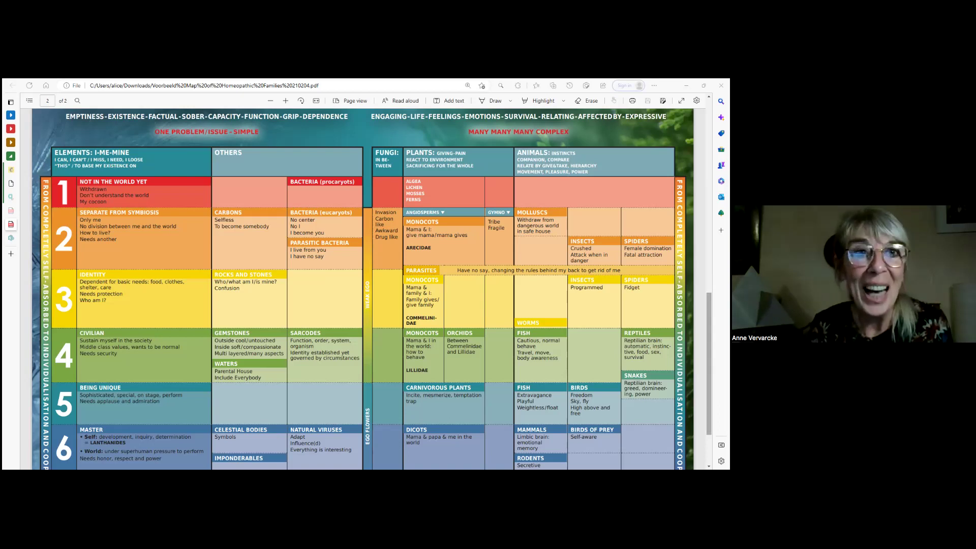
{"action": "scroll", "coordinate": [356, 290], "scroll_direction": "down", "scroll_amount": 1}
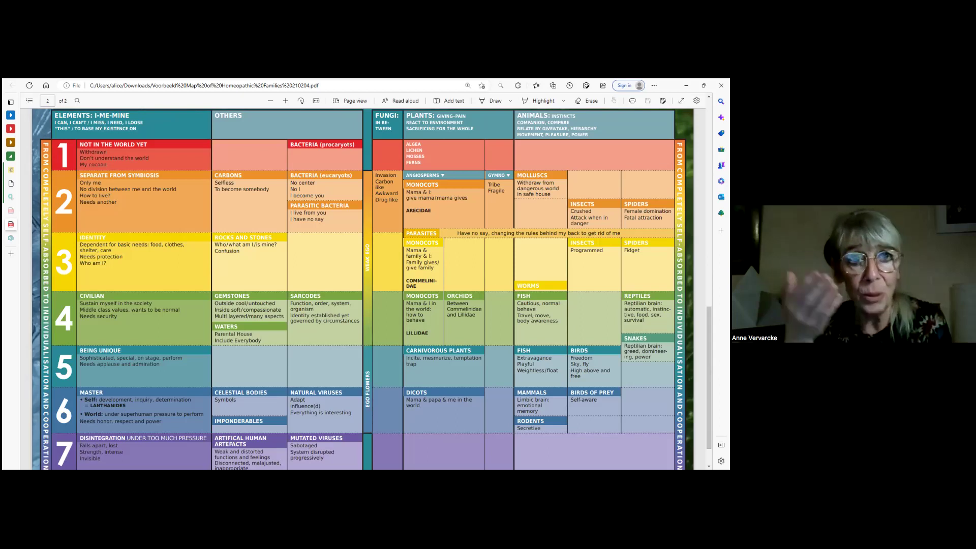
{"action": "scroll", "coordinate": [356, 290], "scroll_direction": "up", "scroll_amount": 4}
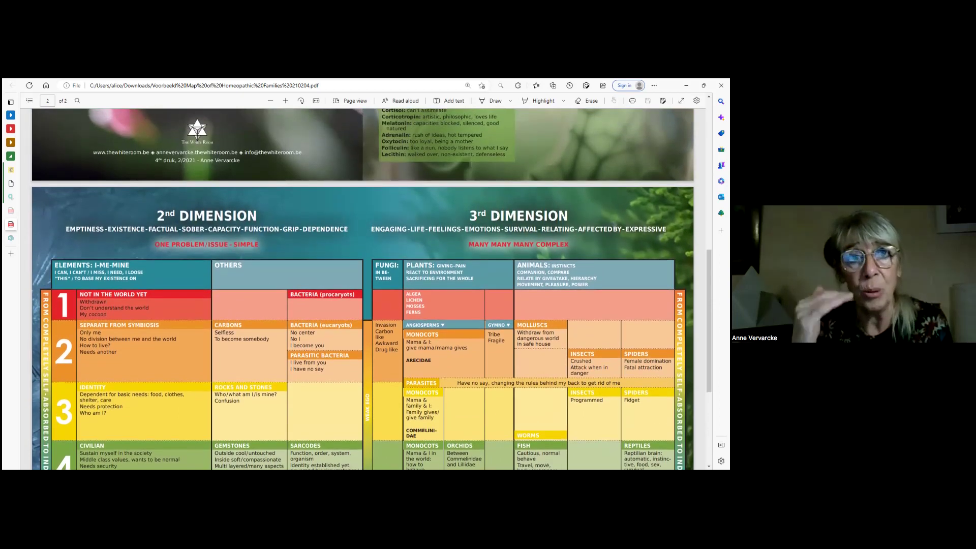
{"action": "scroll", "coordinate": [362, 289], "scroll_direction": "down", "scroll_amount": 1}
{"action": "scroll", "coordinate": [362, 289], "scroll_direction": "down", "scroll_amount": 1}
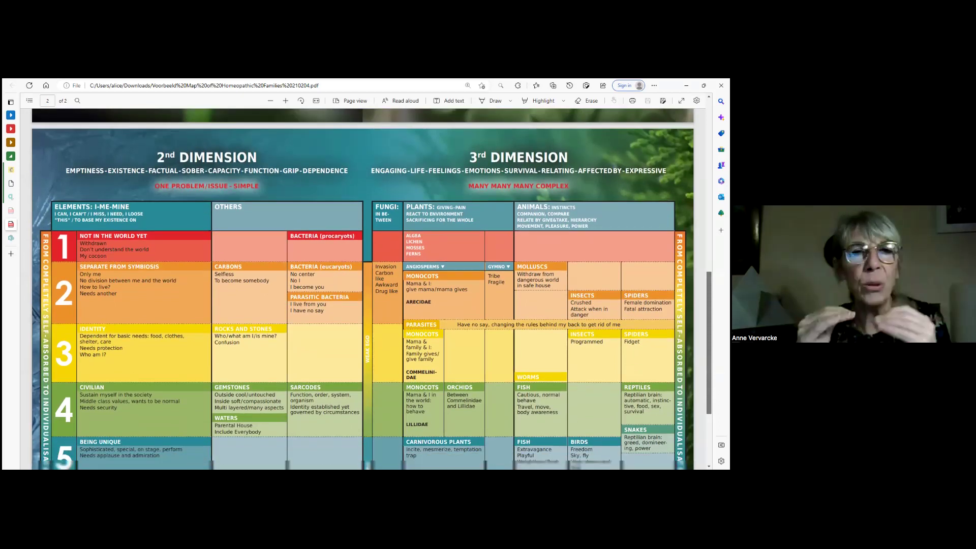
{"action": "scroll", "coordinate": [363, 289], "scroll_direction": "down", "scroll_amount": 1}
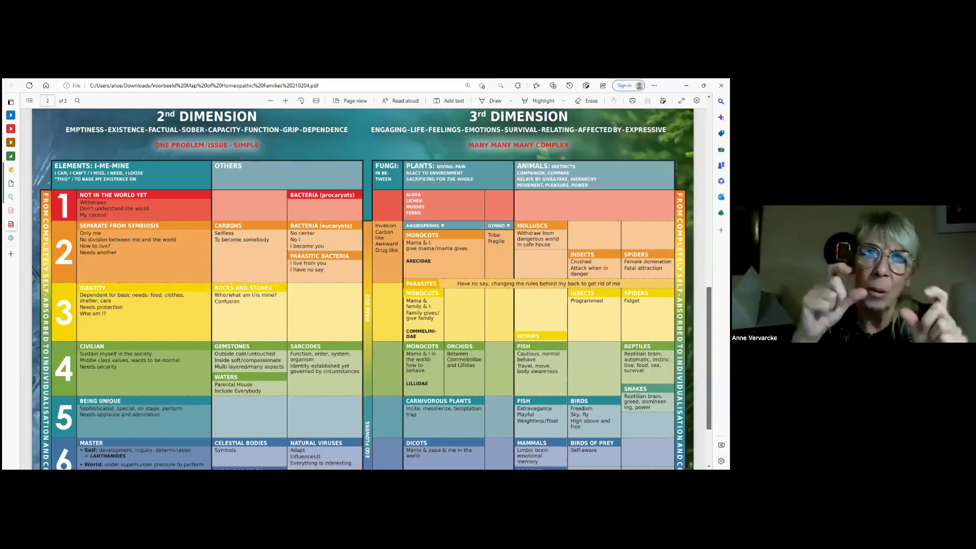
{"action": "scroll", "coordinate": [362, 289], "scroll_direction": "down", "scroll_amount": 1}
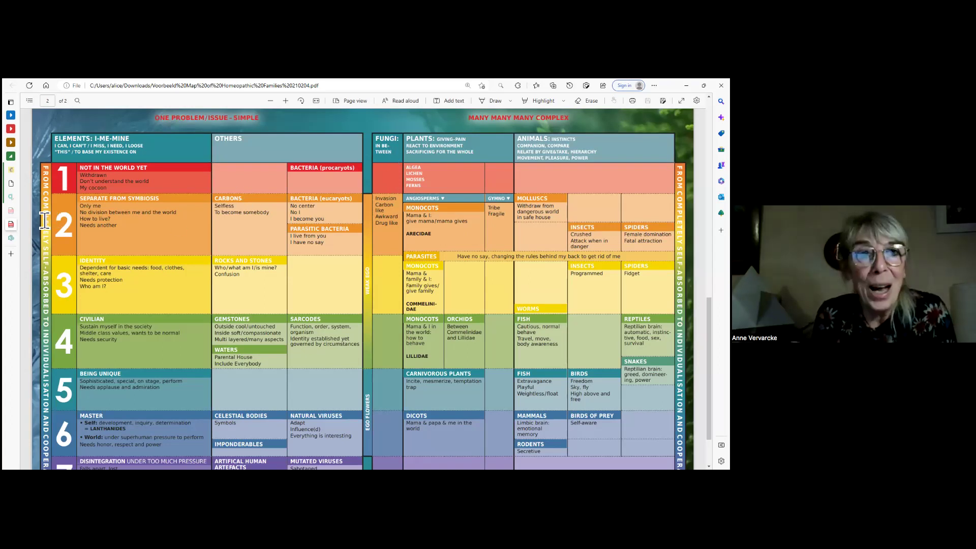
{"action": "mouse_move", "coordinate": [17, 197]}
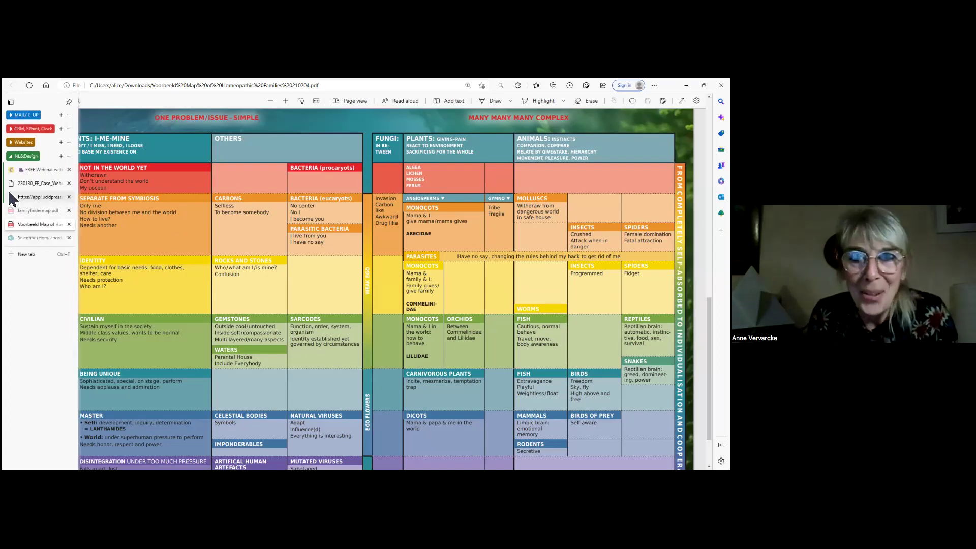
{"action": "left_click", "coordinate": [40, 183]}
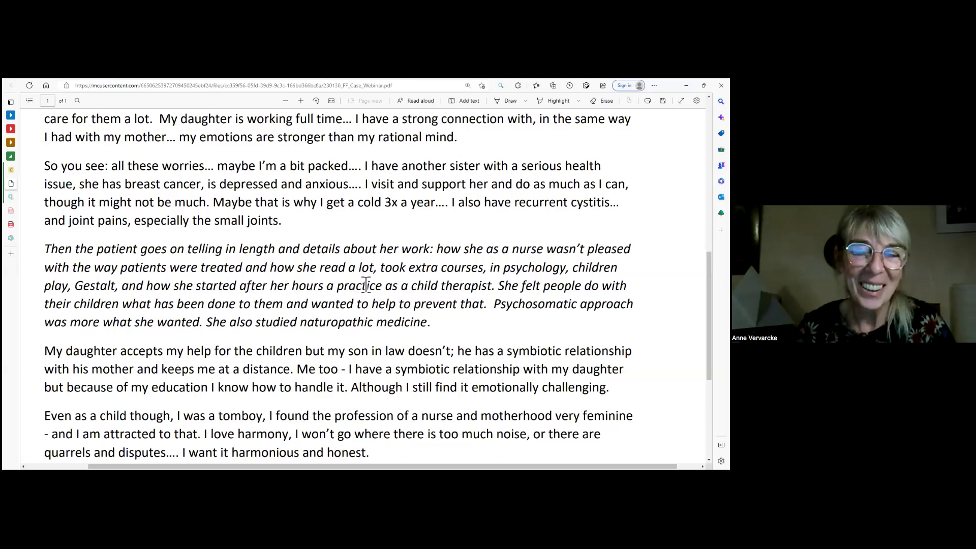
{"action": "scroll", "coordinate": [366, 285], "scroll_direction": "up", "scroll_amount": 3}
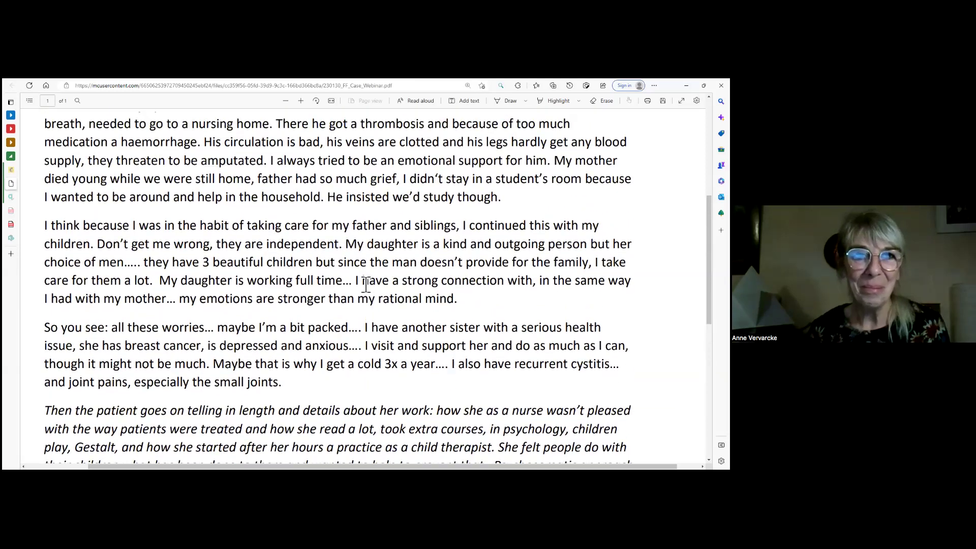
{"action": "scroll", "coordinate": [366, 285], "scroll_direction": "up", "scroll_amount": 3}
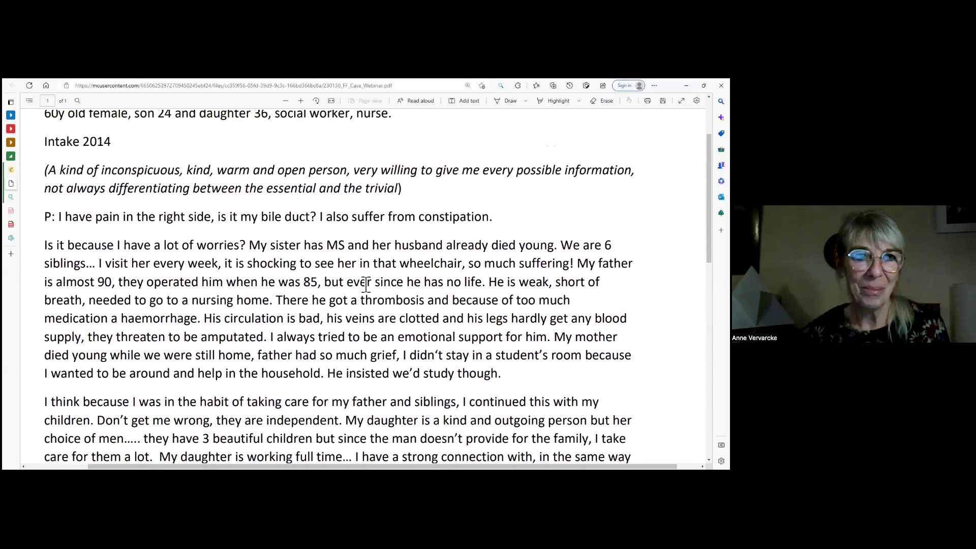
{"action": "scroll", "coordinate": [366, 284], "scroll_direction": "up", "scroll_amount": 1}
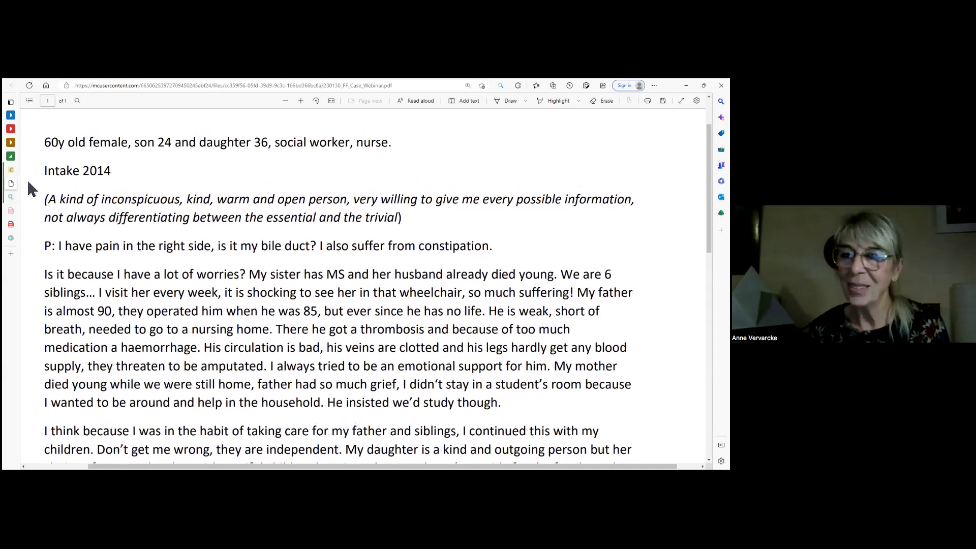
{"action": "left_click_drag", "start_coordinate": [48, 198], "coordinate": [424, 237]}
{"action": "left_click", "coordinate": [436, 247]}
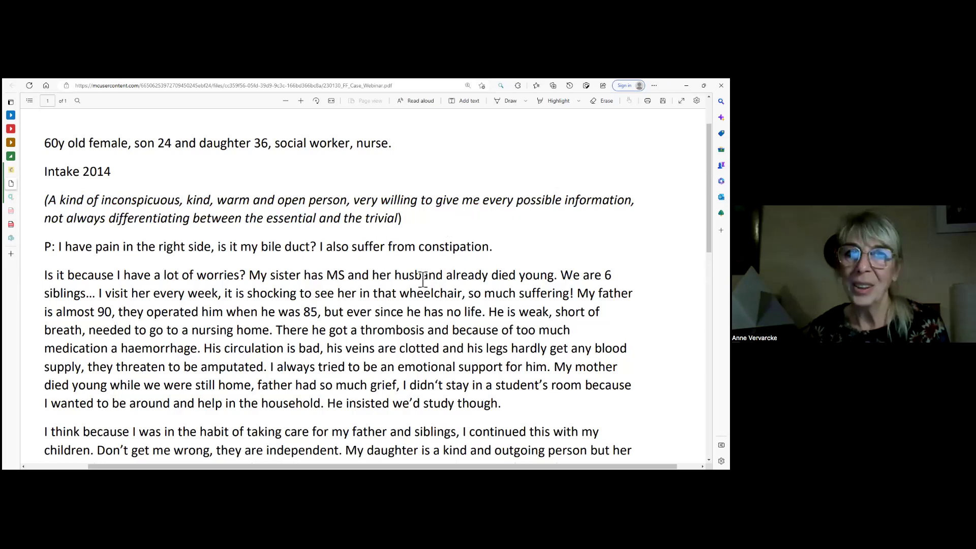
{"action": "scroll", "coordinate": [423, 280], "scroll_direction": "down", "scroll_amount": 3}
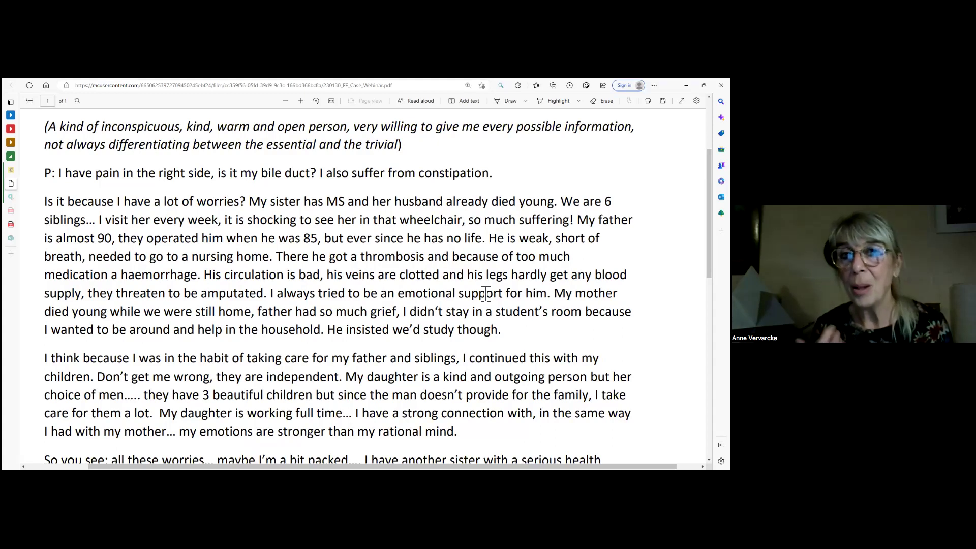
{"action": "scroll", "coordinate": [422, 323], "scroll_direction": "down", "scroll_amount": 2}
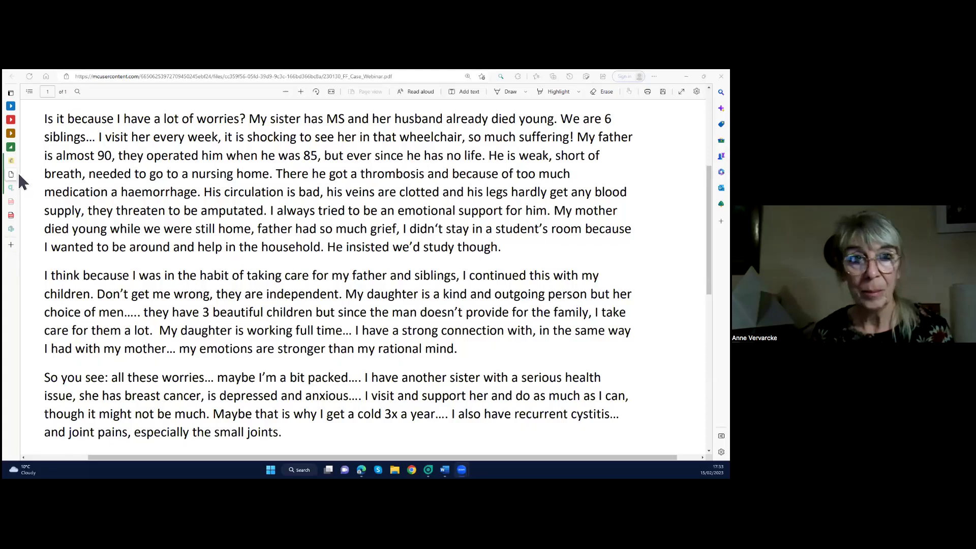
{"action": "mouse_move", "coordinate": [19, 175]}
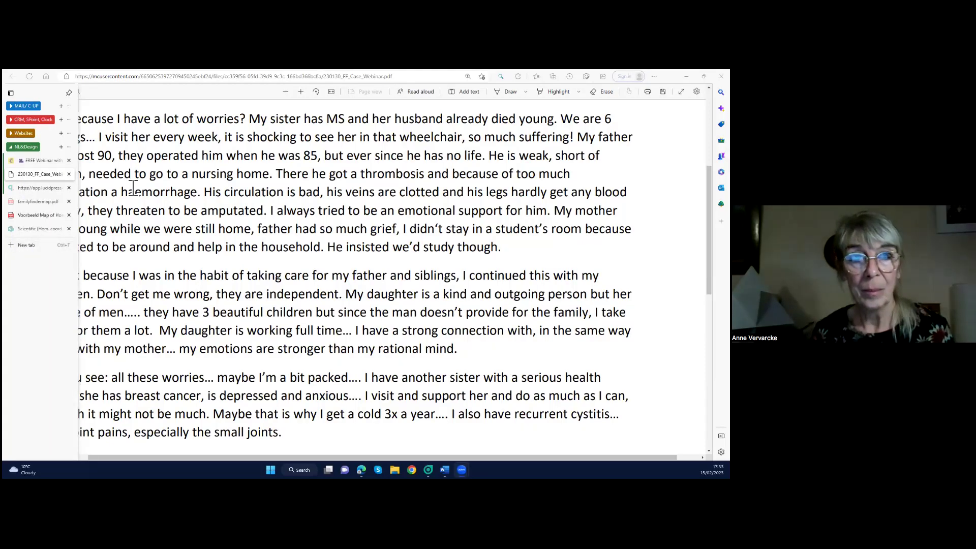
Go to the radaropus.com website and open its Support Download page.
{"action": "left_click", "coordinate": [120, 77]}
{"action": "type", "text": "r"}
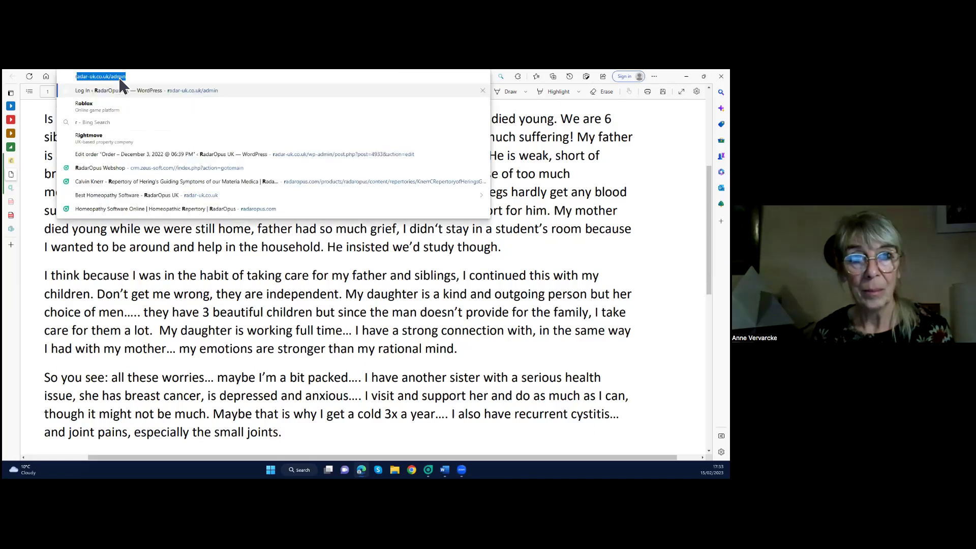
{"action": "type", "text": "adaropus.co"}
{"action": "key", "text": "Return"}
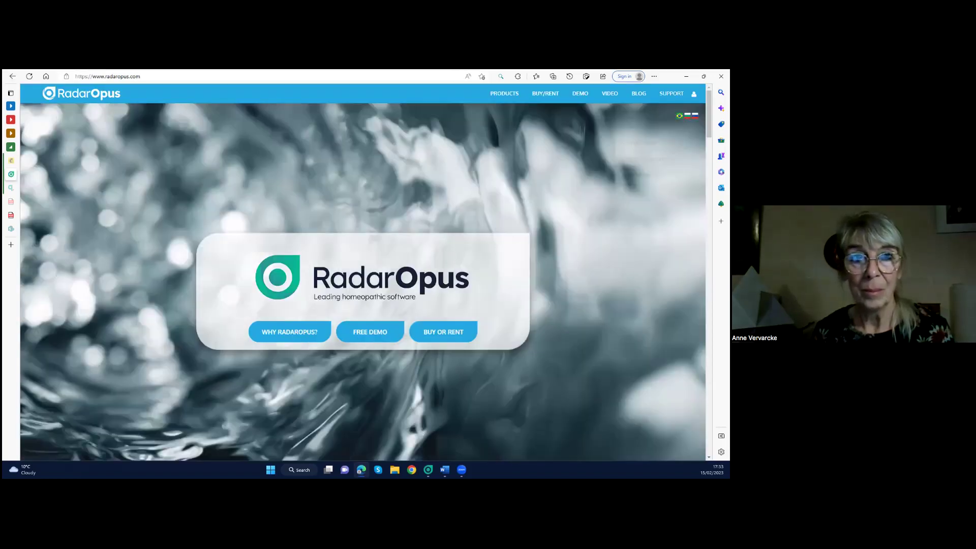
{"action": "mouse_move", "coordinate": [672, 94]}
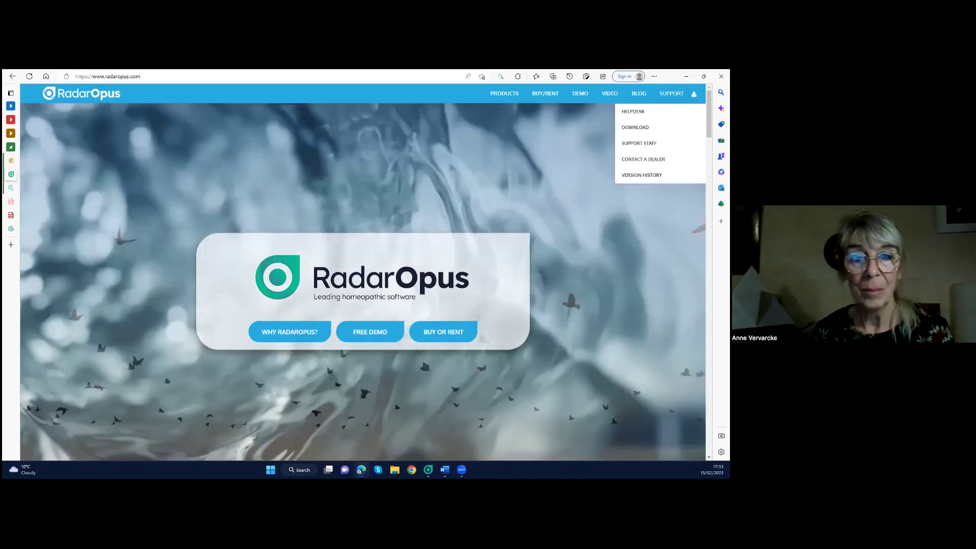
{"action": "left_click", "coordinate": [661, 128]}
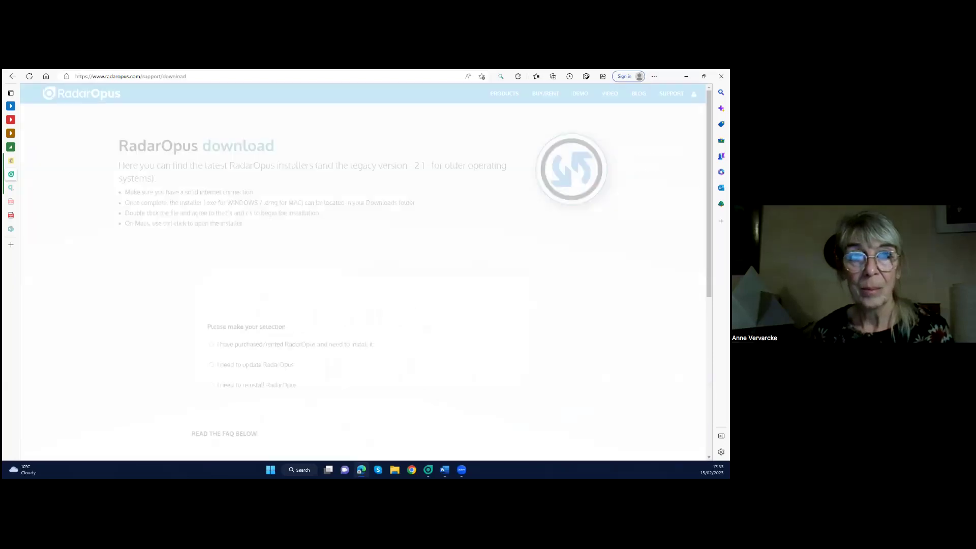
Choose 'I need to update RadarOpus' and 'Any 3.x' to show the Windows and Mac installers.
{"action": "scroll", "coordinate": [369, 241], "scroll_direction": "down", "scroll_amount": 1}
{"action": "scroll", "coordinate": [370, 242], "scroll_direction": "down", "scroll_amount": 1}
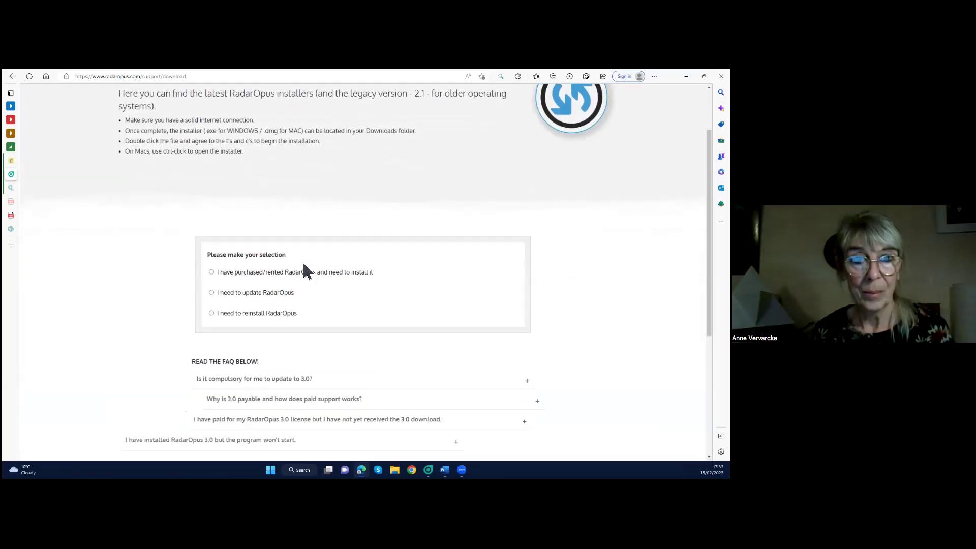
{"action": "left_click", "coordinate": [257, 289]}
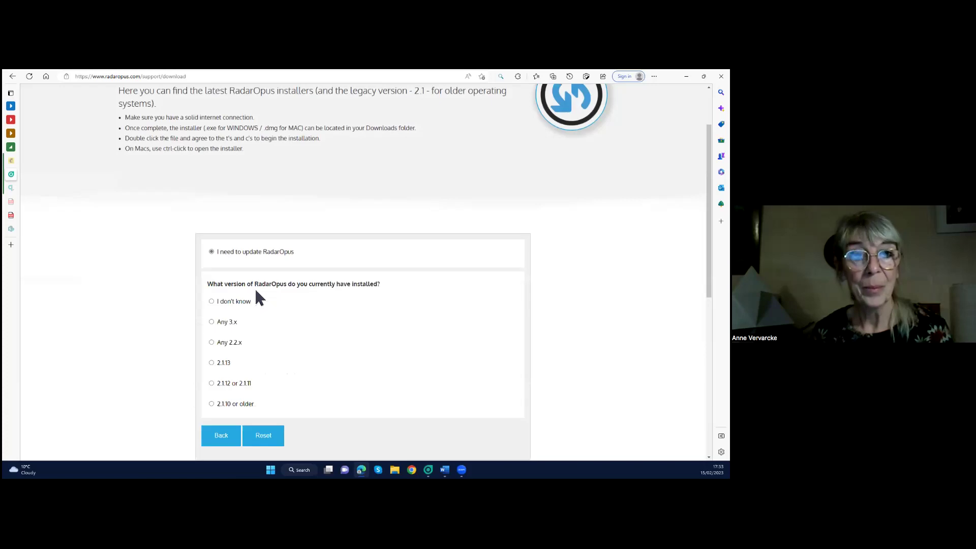
{"action": "scroll", "coordinate": [132, 331], "scroll_direction": "down", "scroll_amount": 2}
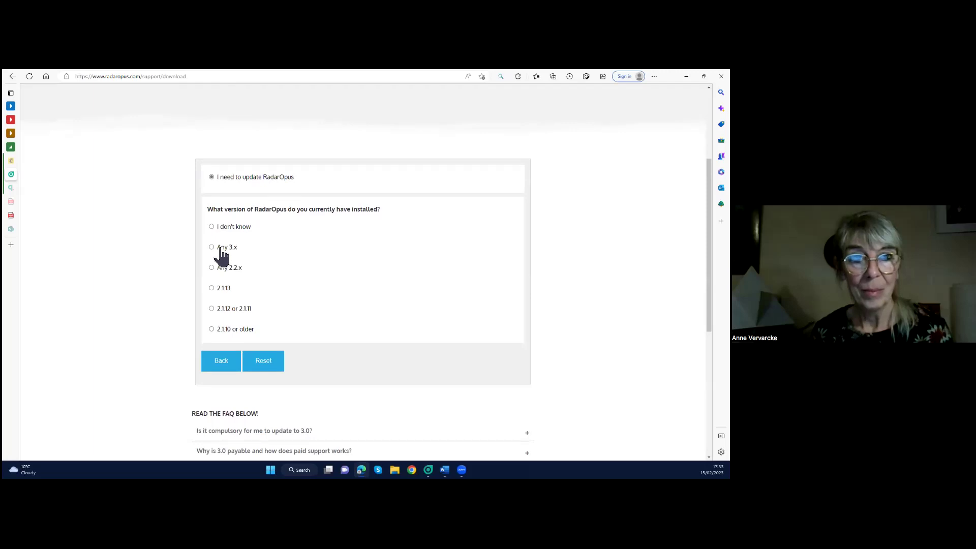
{"action": "left_click", "coordinate": [223, 248]}
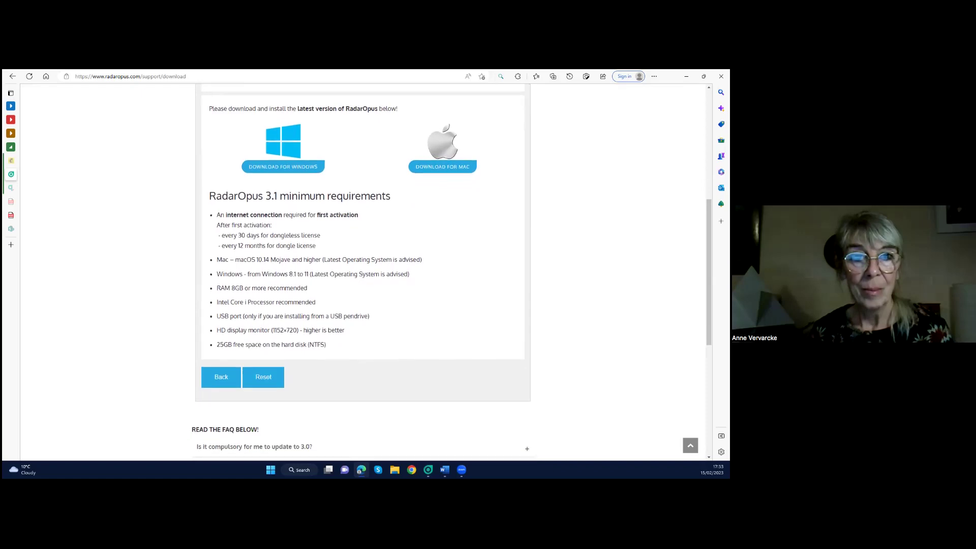
{"action": "scroll", "coordinate": [363, 274], "scroll_direction": "up", "scroll_amount": 1}
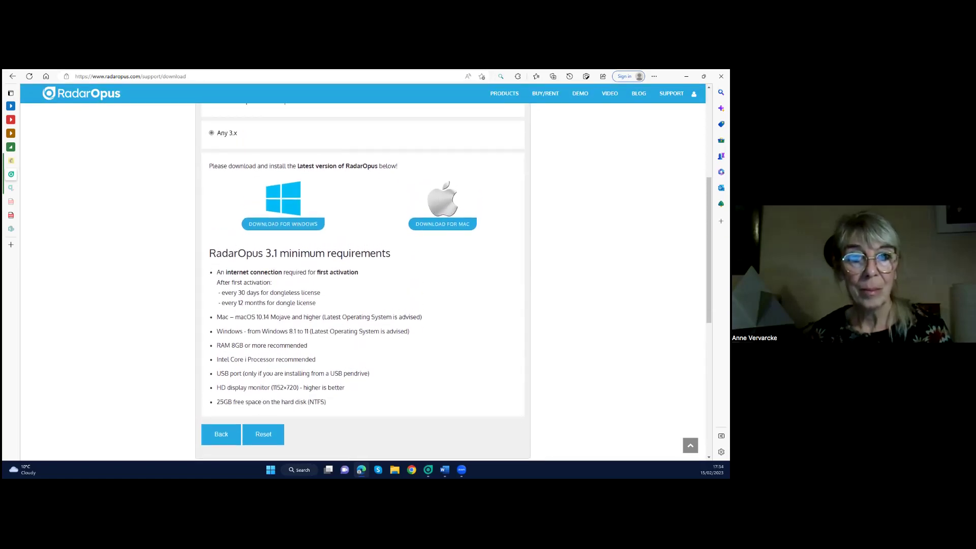
{"action": "scroll", "coordinate": [363, 280], "scroll_direction": "up", "scroll_amount": 4}
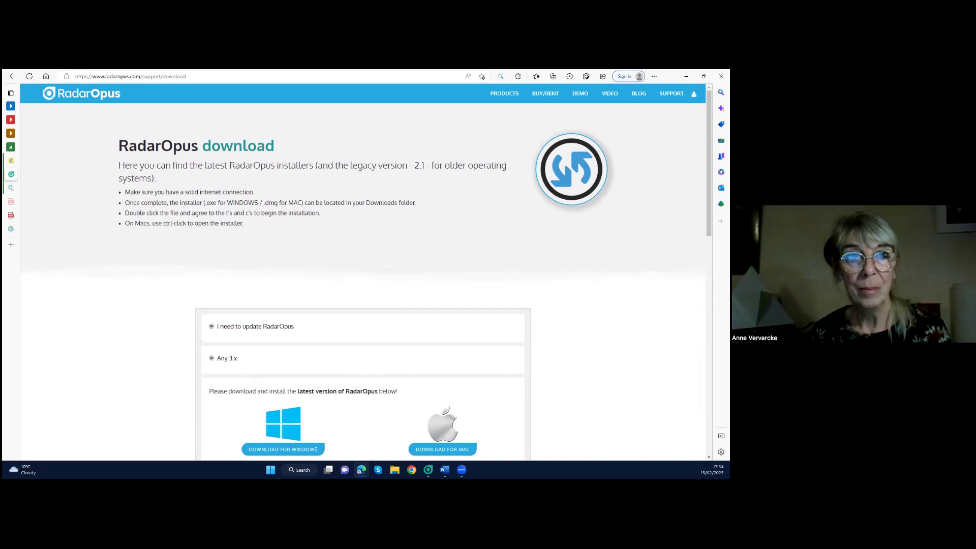
{"action": "scroll", "coordinate": [363, 269], "scroll_direction": "down", "scroll_amount": 6}
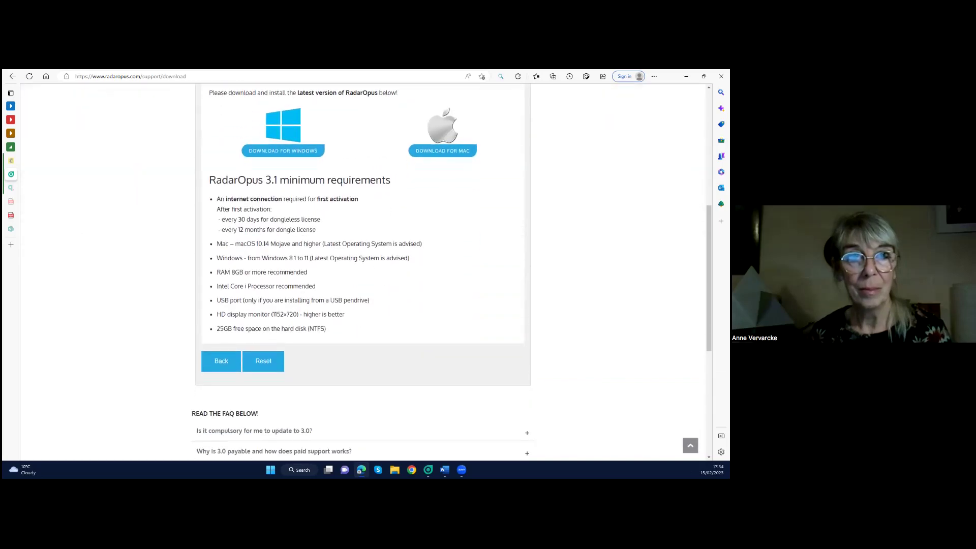
{"action": "scroll", "coordinate": [364, 270], "scroll_direction": "up", "scroll_amount": 9}
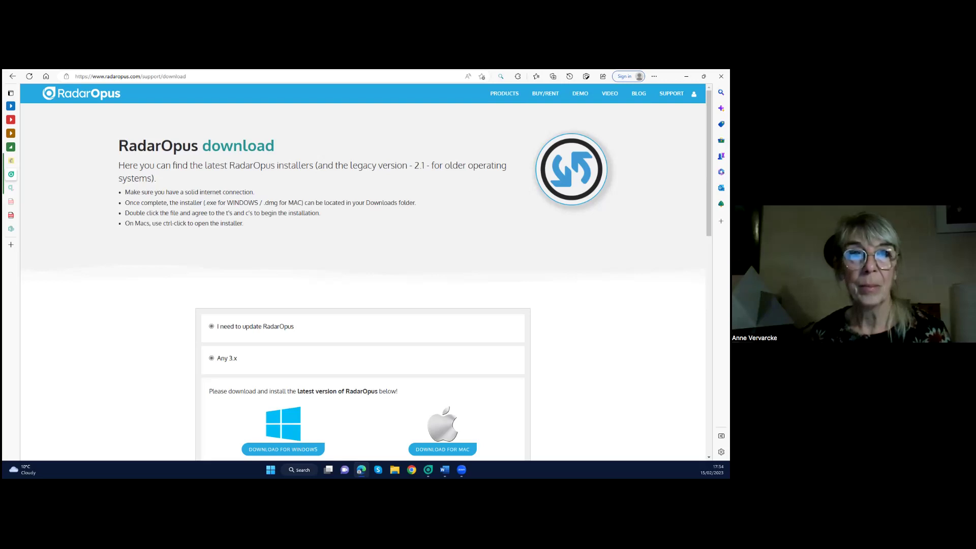
Switch back to the RadarOpus application from the taskbar.
{"action": "left_click", "coordinate": [428, 470]}
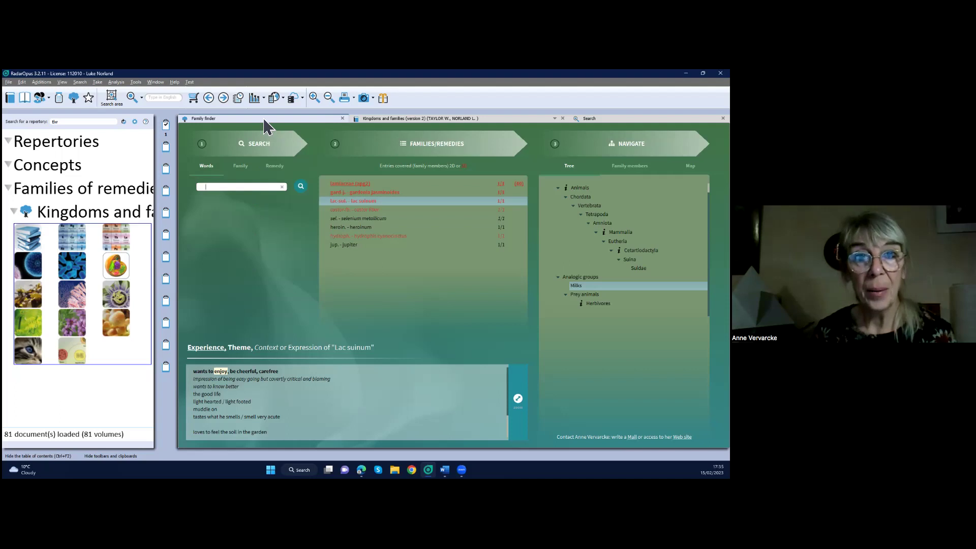
Hide the table of contents with Ctrl+F2.
{"action": "key", "text": "ctrl+F2"}
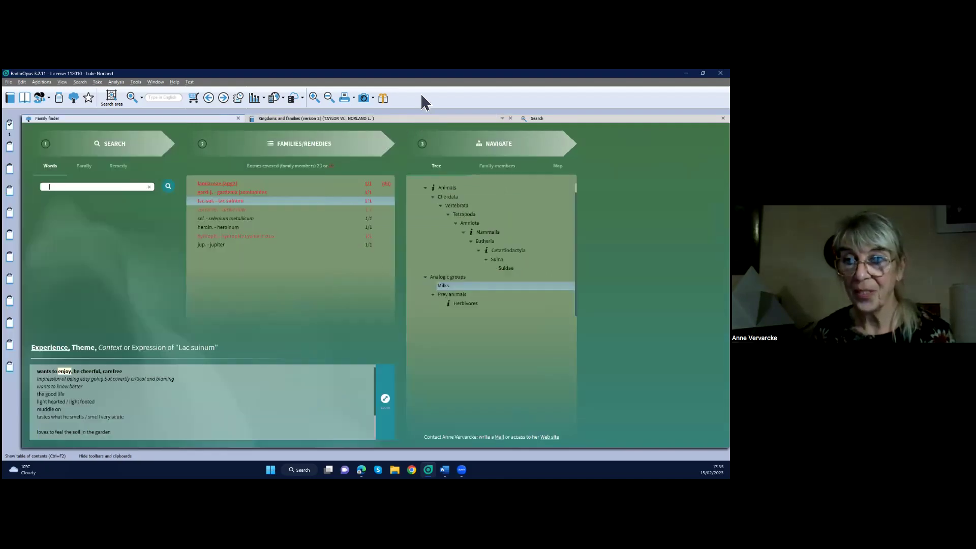